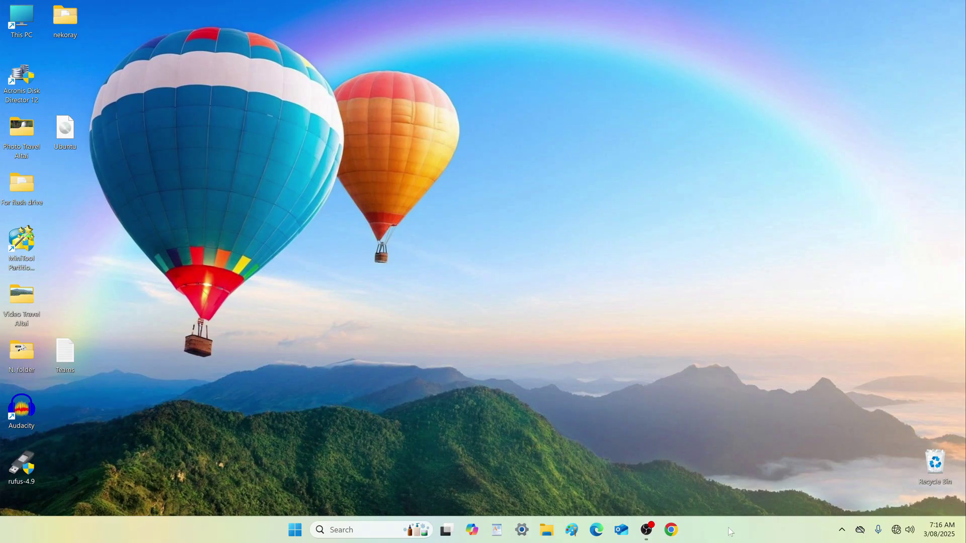
Step: Rename this PC to PC-1 in Settings and choose Restart later
{"action": "left_click", "coordinate": [295, 530]}
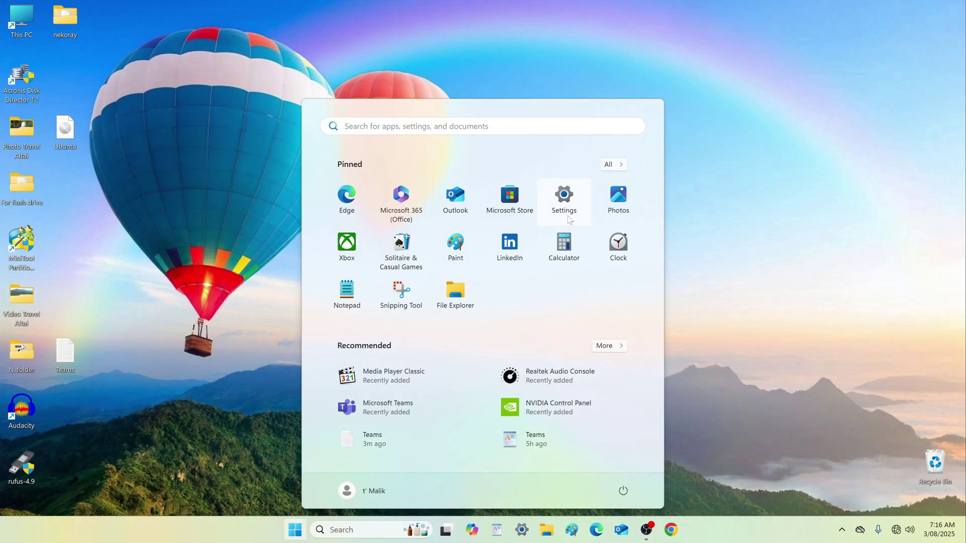
{"action": "left_click", "coordinate": [564, 199]}
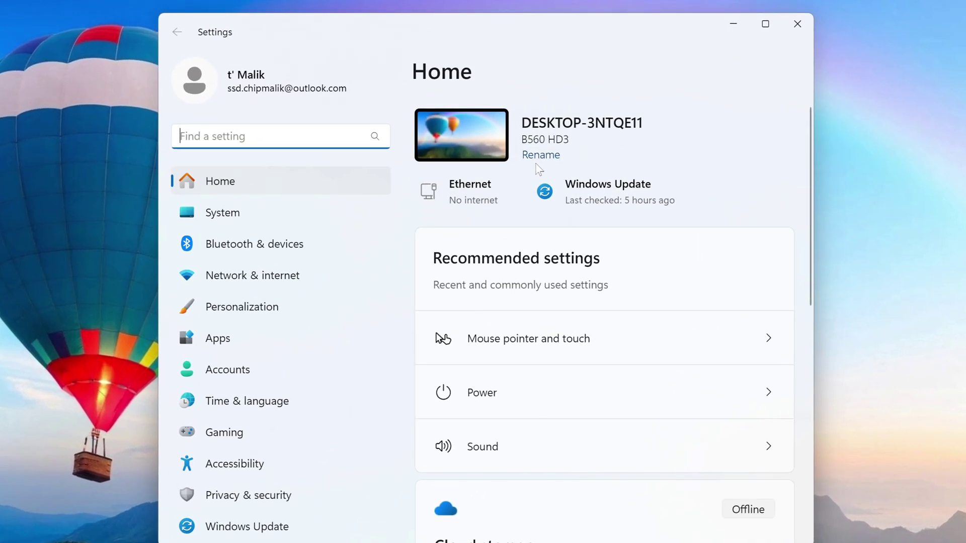
{"action": "left_click", "coordinate": [541, 155]}
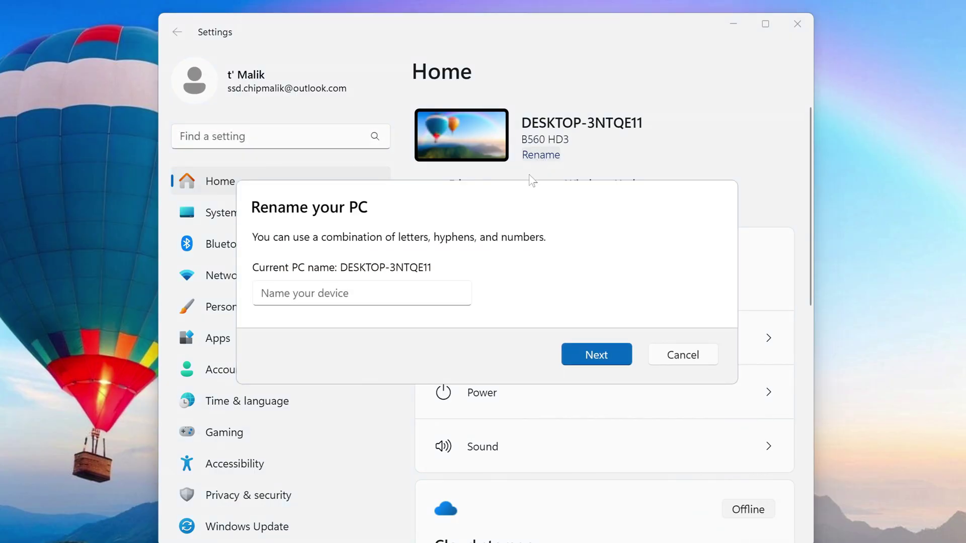
{"action": "type", "text": "P"}
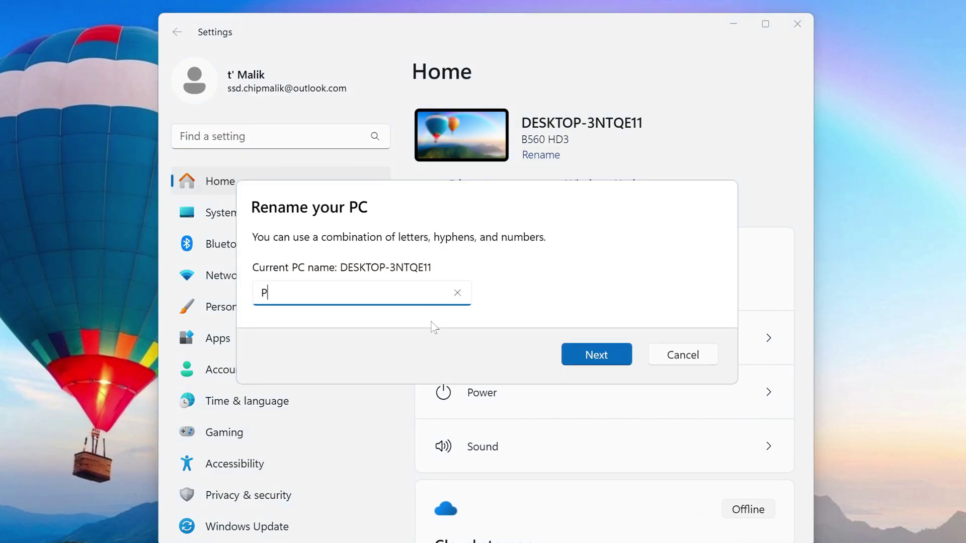
{"action": "type", "text": "C-1"}
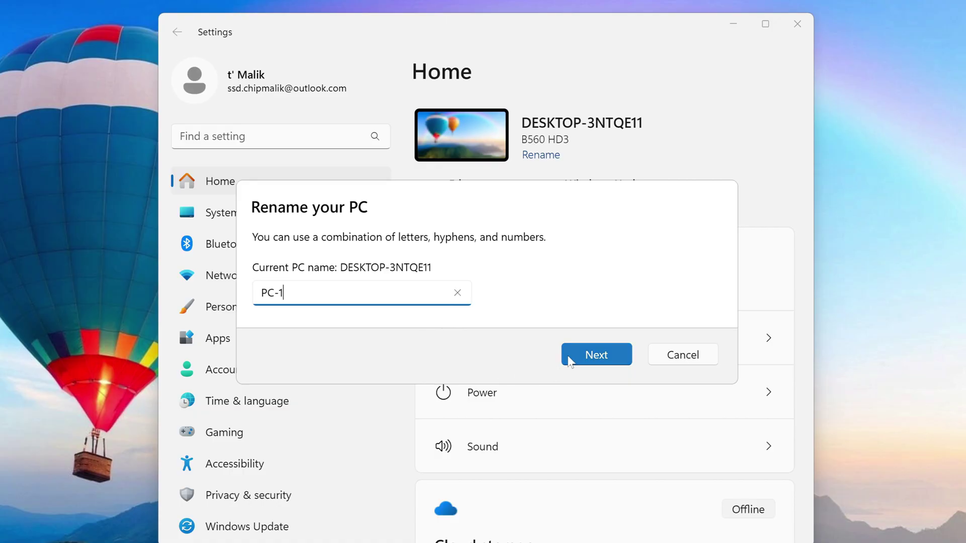
{"action": "left_click", "coordinate": [568, 359]}
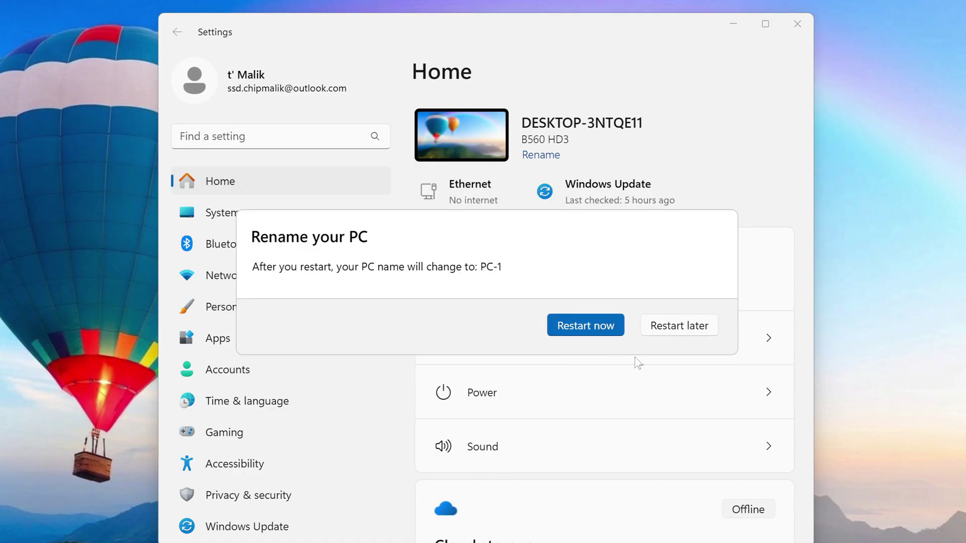
{"action": "left_click", "coordinate": [654, 334]}
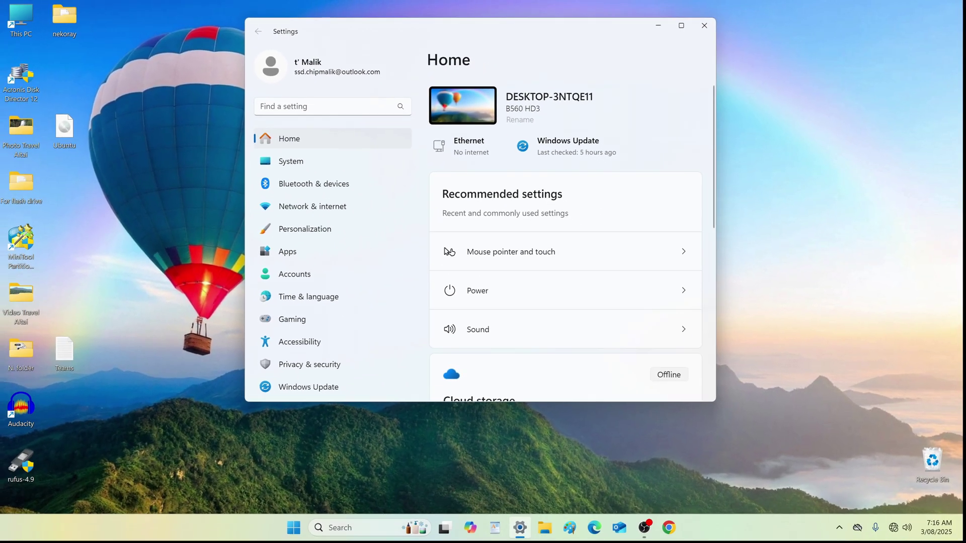
Step: Open Control Panel's Network Connections list and bring up the Ethernet adapter's context menu
{"action": "left_click", "coordinate": [382, 527]}
{"action": "type", "text": "c"}
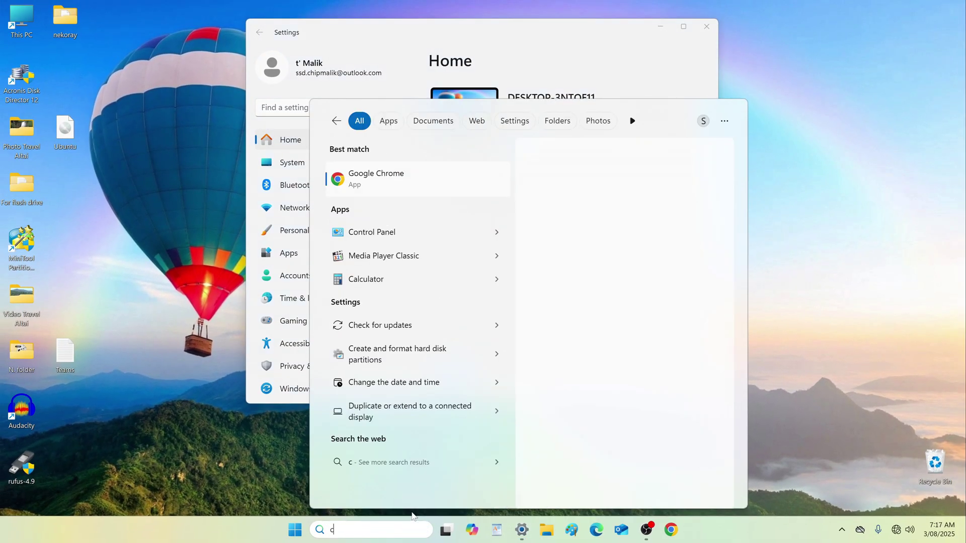
{"action": "type", "text": "ontrol"}
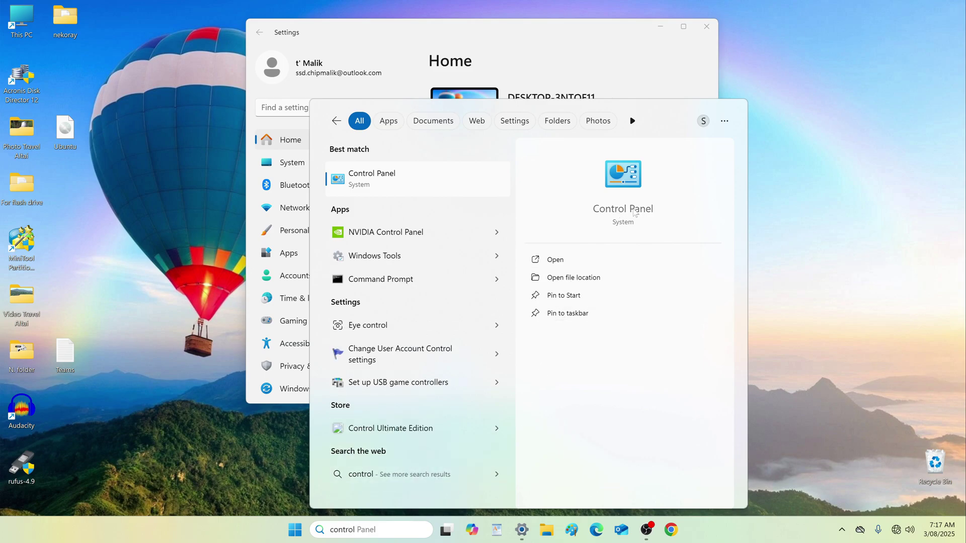
{"action": "left_click", "coordinate": [636, 213]}
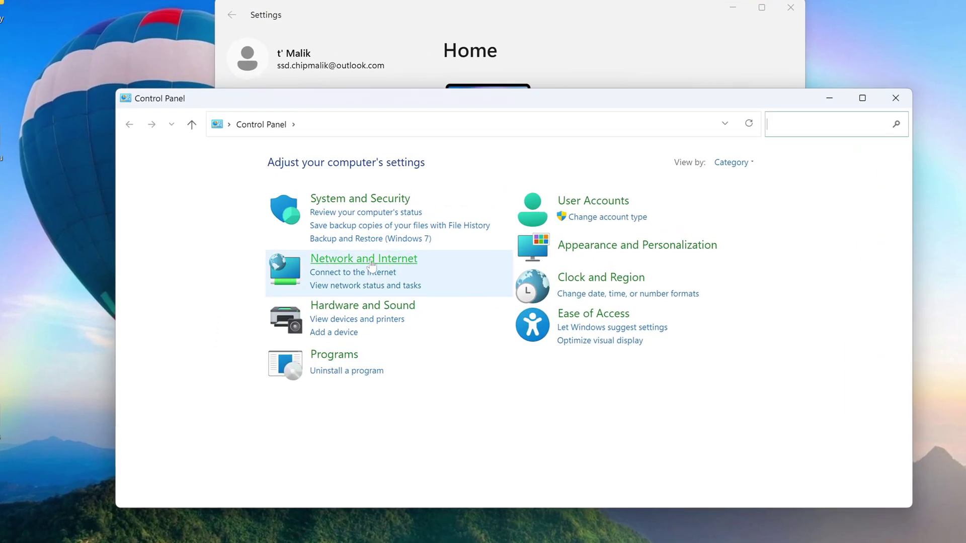
{"action": "left_click", "coordinate": [372, 264]}
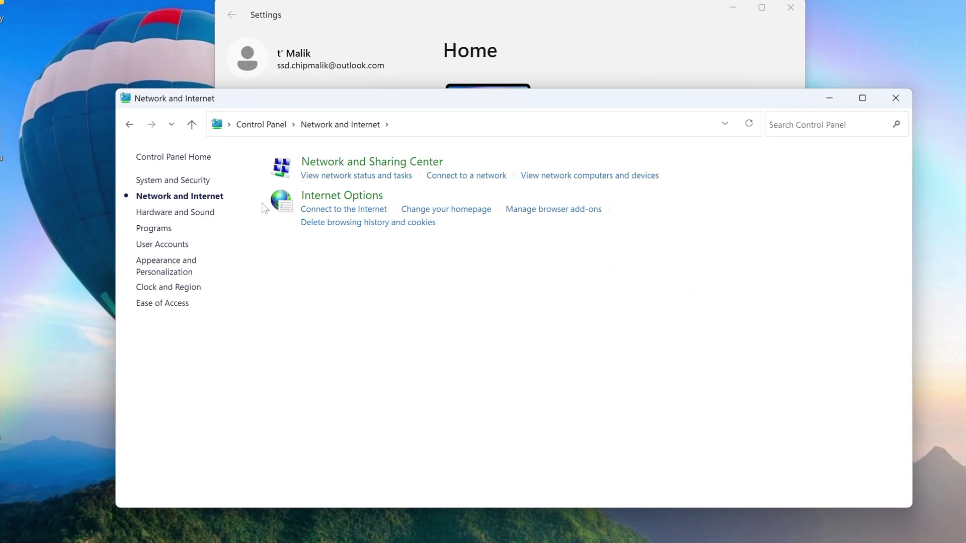
{"action": "left_click", "coordinate": [378, 165]}
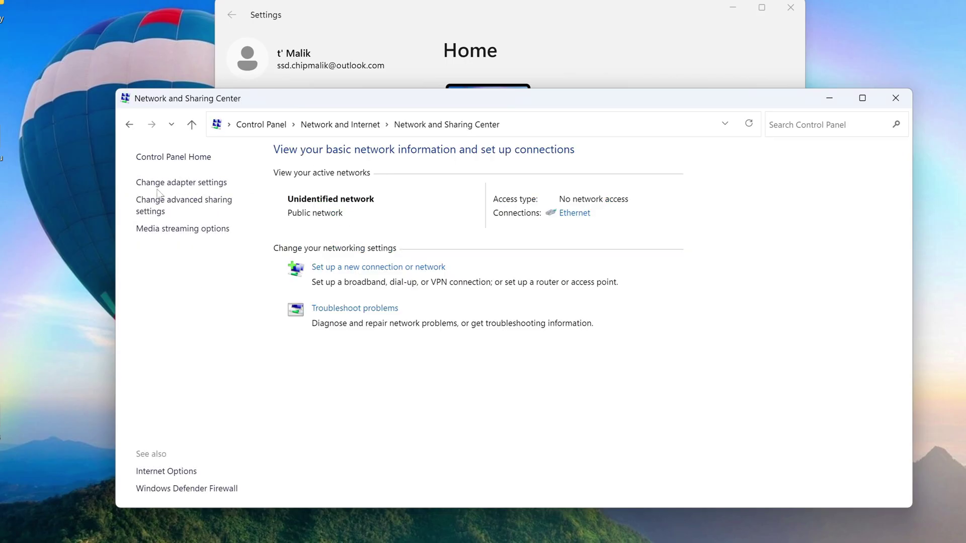
{"action": "left_click", "coordinate": [185, 182]}
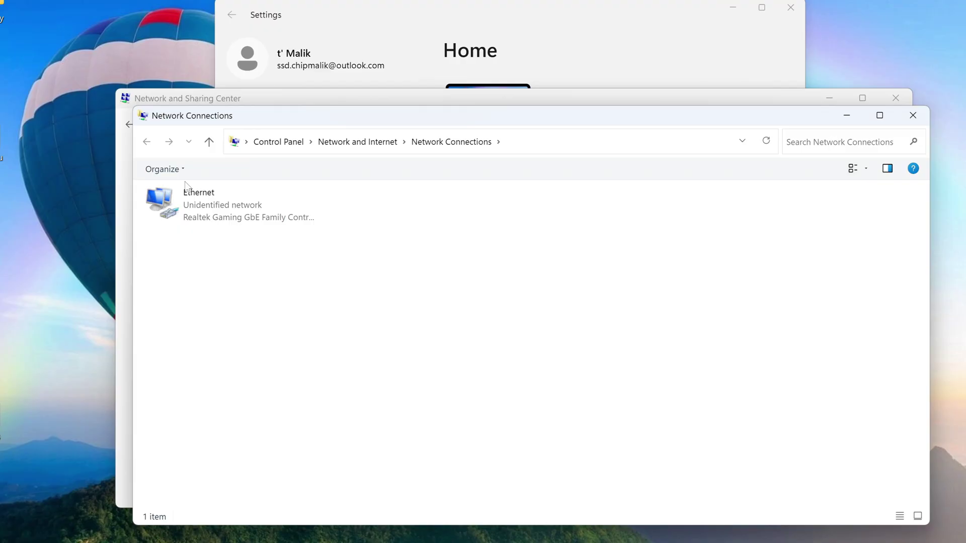
{"action": "left_click", "coordinate": [214, 219]}
{"action": "right_click", "coordinate": [214, 220]}
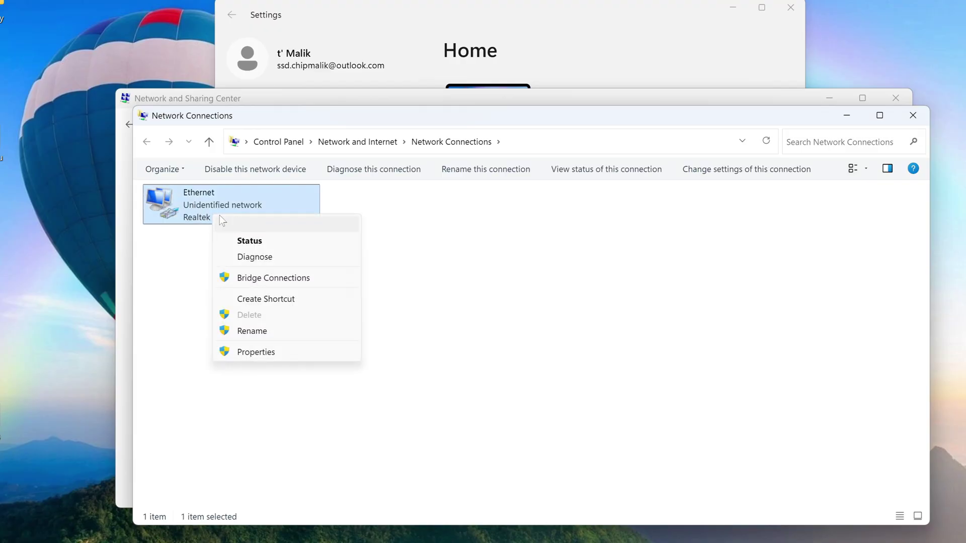
Step: Set Ethernet IPv4 to 192.168.1.1, mask 255.255.255.0, gateway 192.168.1.2, DNS 208.67.222.222/208.67.220.220
{"action": "left_click", "coordinate": [323, 357]}
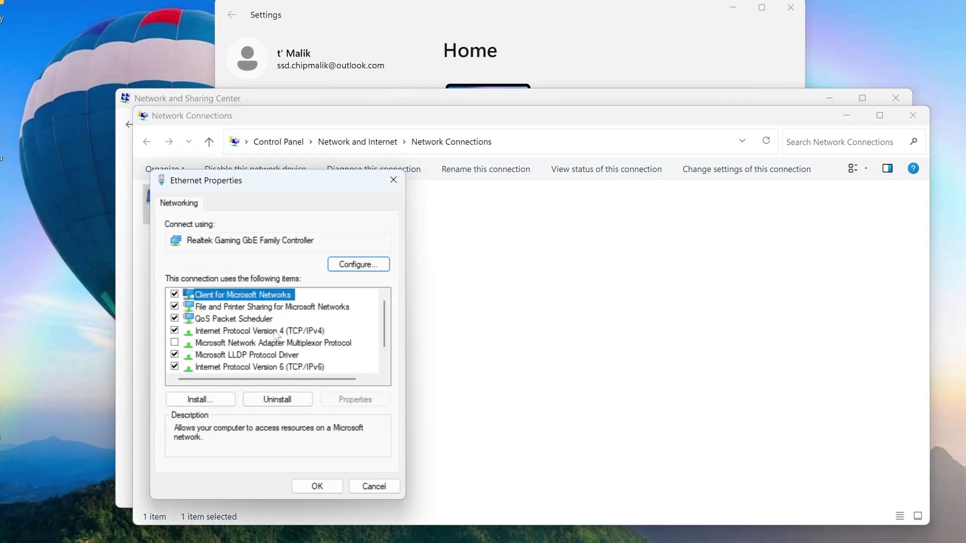
{"action": "left_click", "coordinate": [251, 331]}
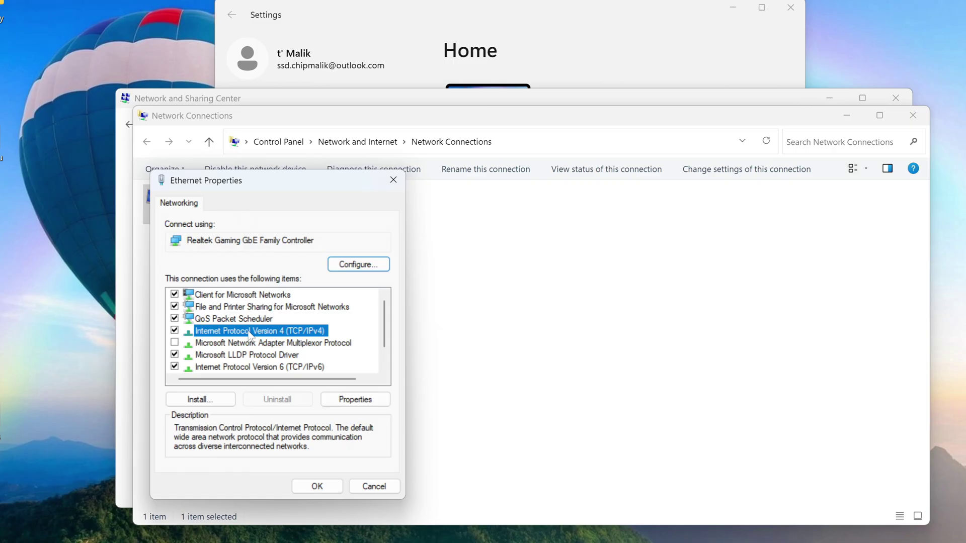
{"action": "left_click", "coordinate": [333, 402]}
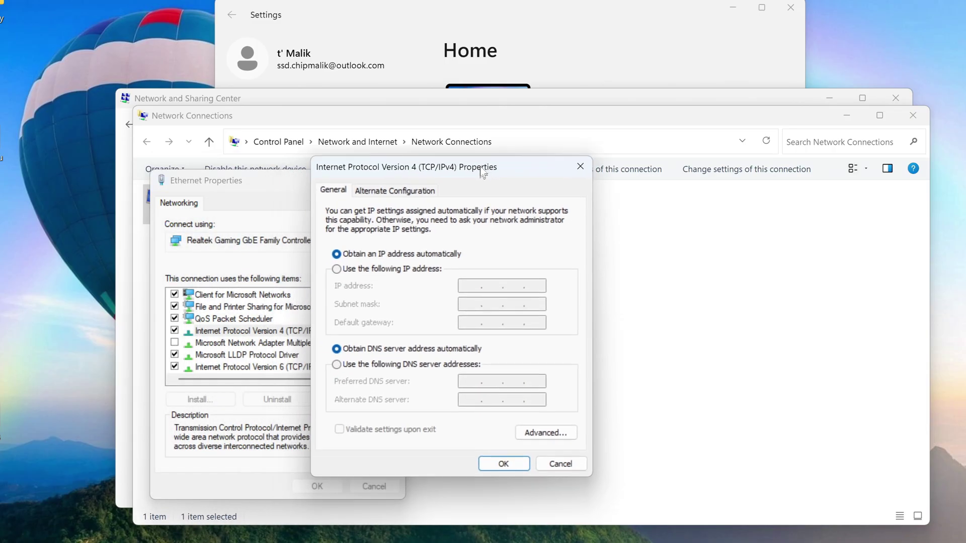
{"action": "left_click", "coordinate": [351, 243]}
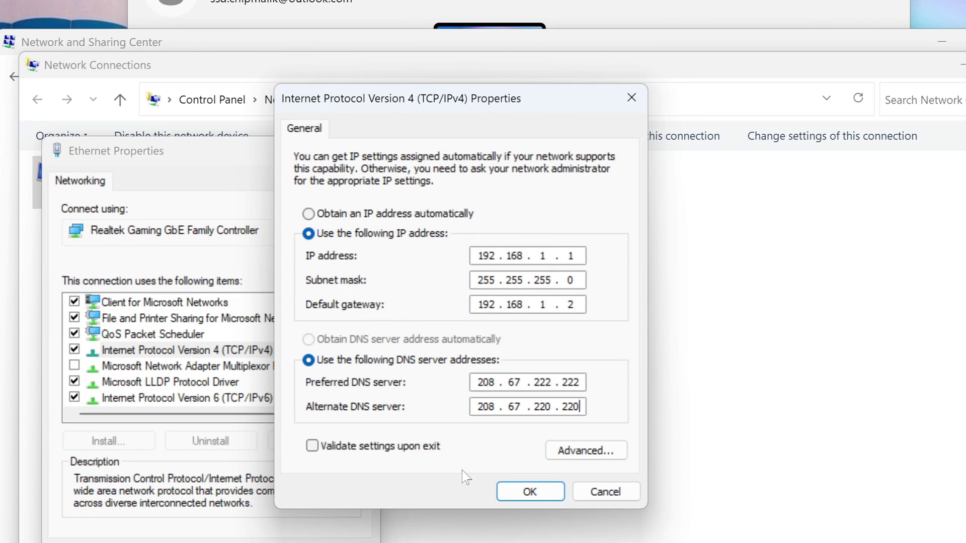
{"action": "left_click", "coordinate": [551, 497]}
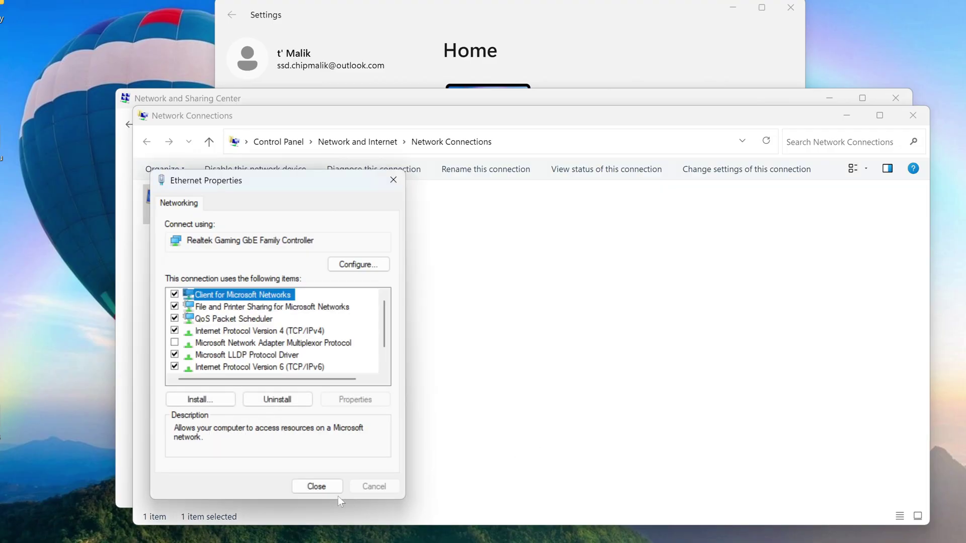
Step: Close the network windows and open Advanced sharing settings in Network & internet
{"action": "left_click", "coordinate": [328, 489]}
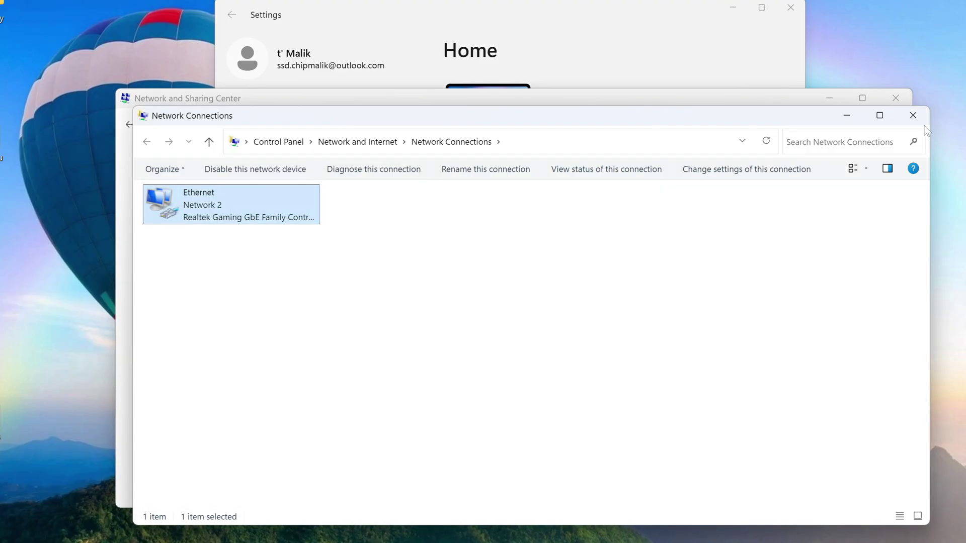
{"action": "left_click", "coordinate": [913, 115]}
{"action": "left_click", "coordinate": [904, 104]}
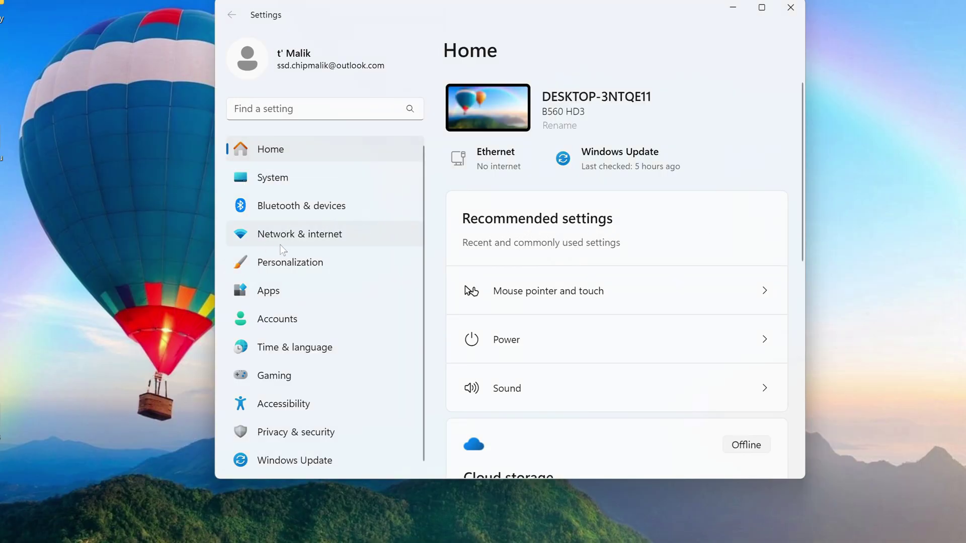
{"action": "left_click", "coordinate": [320, 243]}
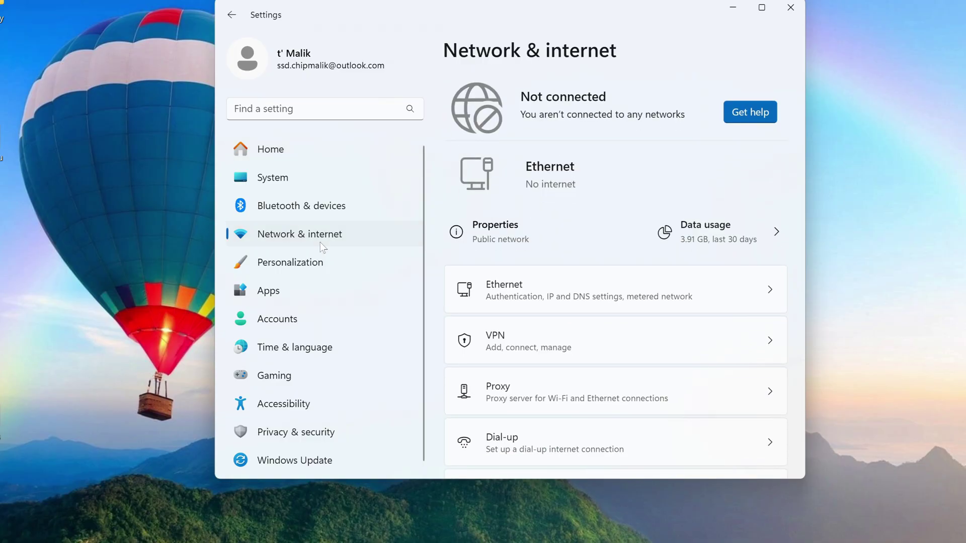
{"action": "scroll", "coordinate": [440, 327], "scroll_direction": "down", "scroll_amount": 2}
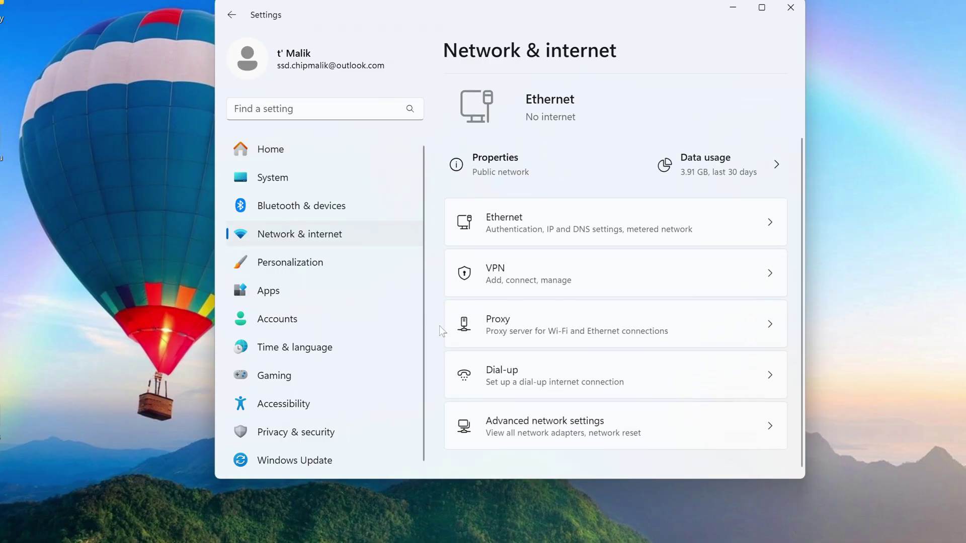
{"action": "left_click", "coordinate": [551, 442]}
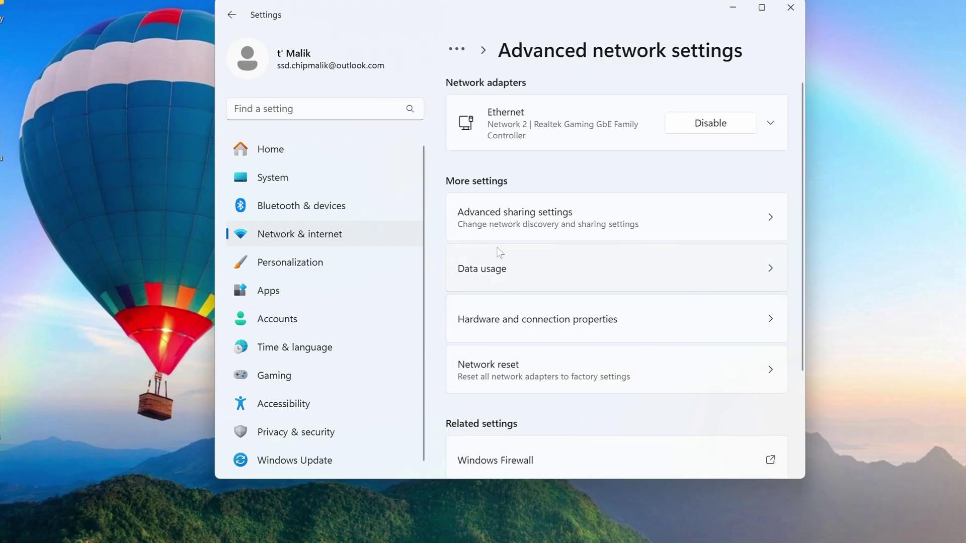
{"action": "left_click", "coordinate": [523, 236]}
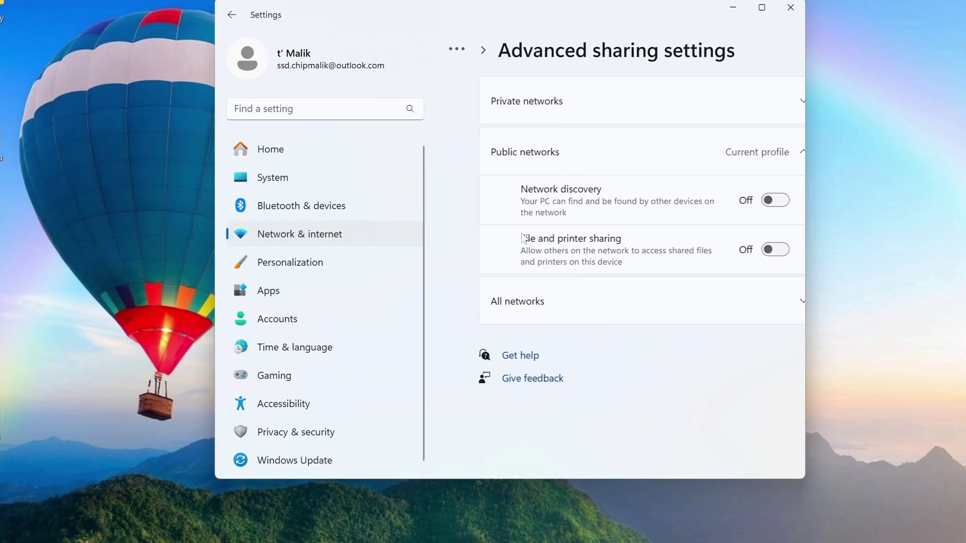
Step: Turn on public network discovery, file and printer sharing, Public folder sharing; turn off password protected sharing
{"action": "left_click", "coordinate": [777, 155]}
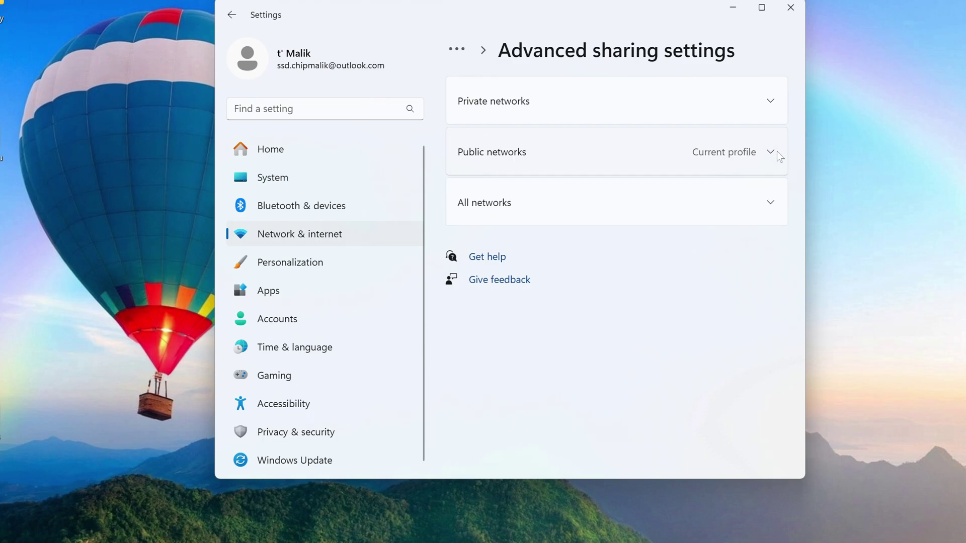
{"action": "left_click", "coordinate": [771, 102]}
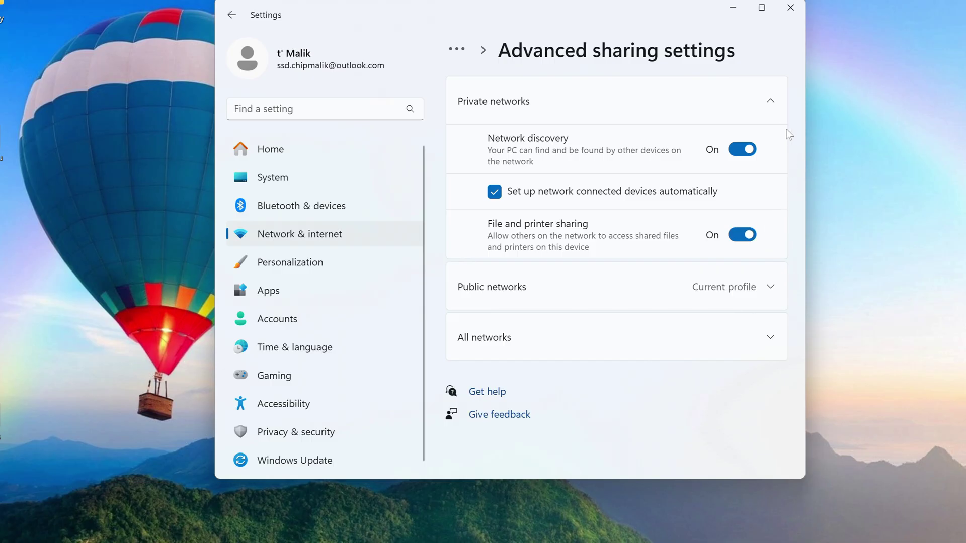
{"action": "left_click", "coordinate": [771, 103]}
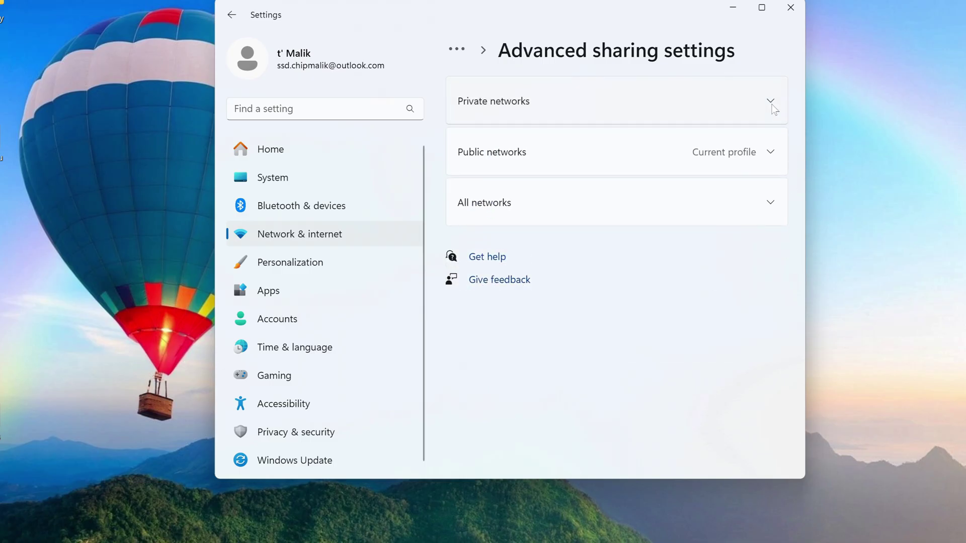
{"action": "left_click", "coordinate": [771, 153]}
{"action": "left_click", "coordinate": [750, 200]}
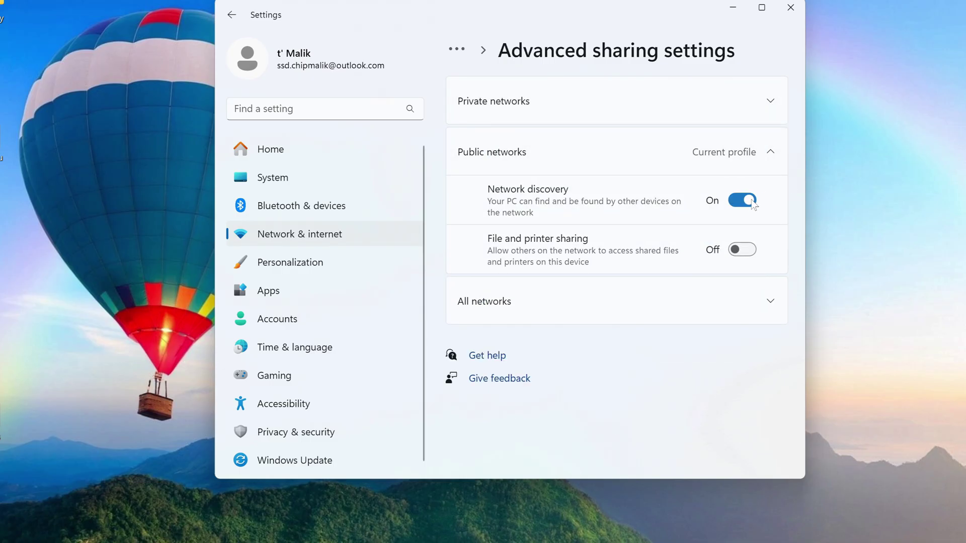
{"action": "left_click", "coordinate": [750, 251]}
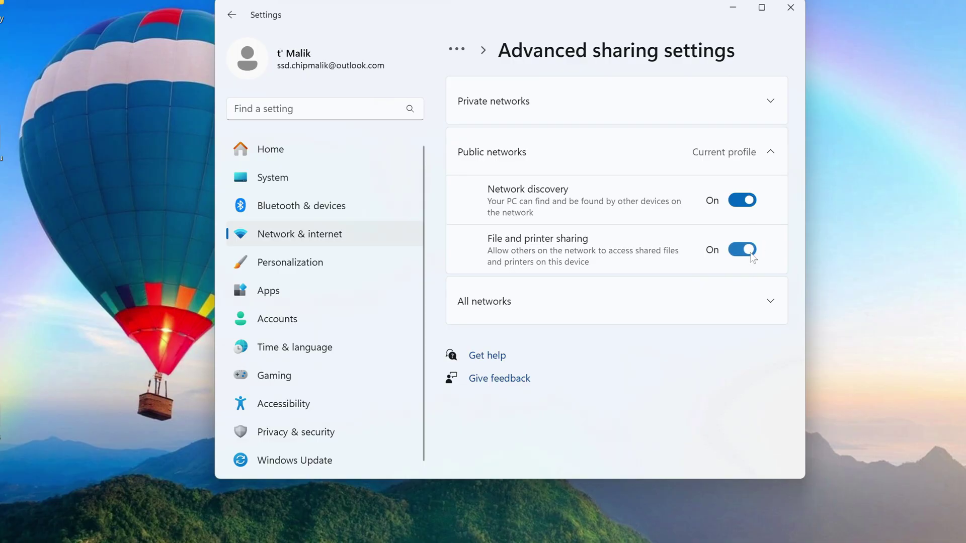
{"action": "left_click", "coordinate": [772, 153]}
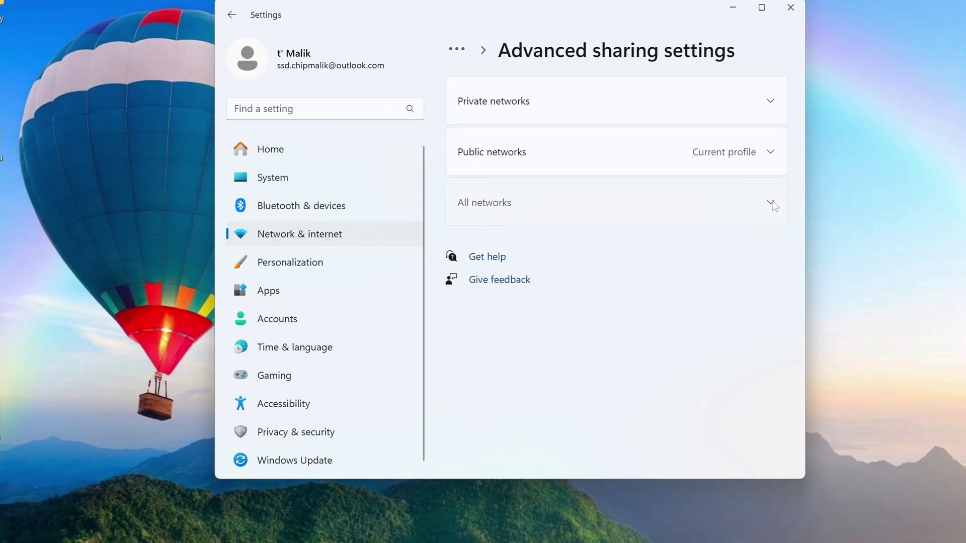
{"action": "left_click", "coordinate": [772, 200]}
{"action": "left_click", "coordinate": [748, 253]}
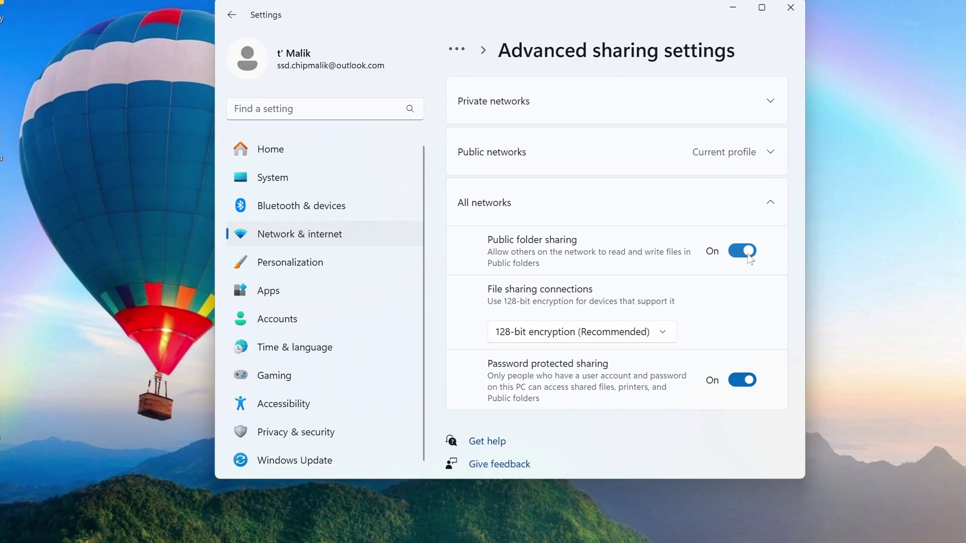
{"action": "left_click", "coordinate": [744, 383]}
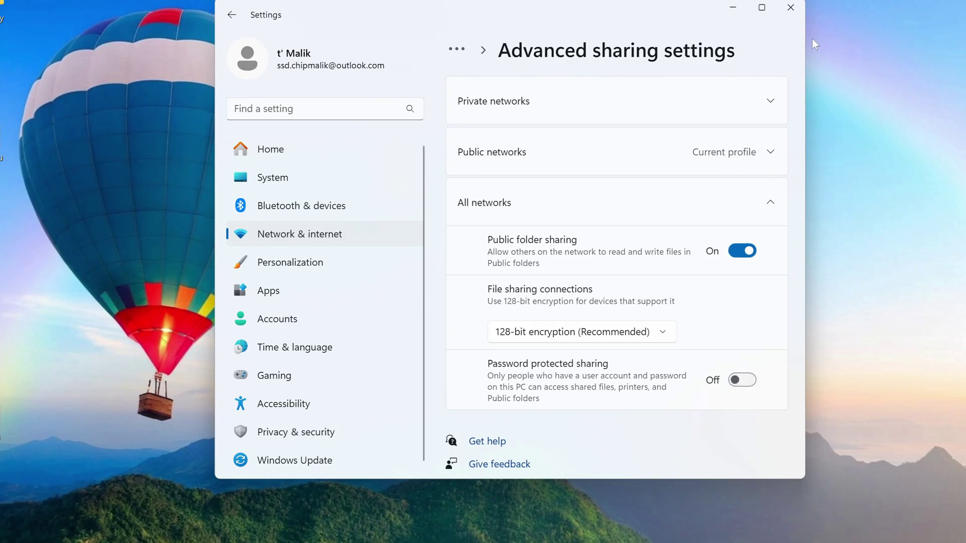
Step: Close Settings and bring up the Start button's Shut down or sign out menu
{"action": "left_click", "coordinate": [792, 9]}
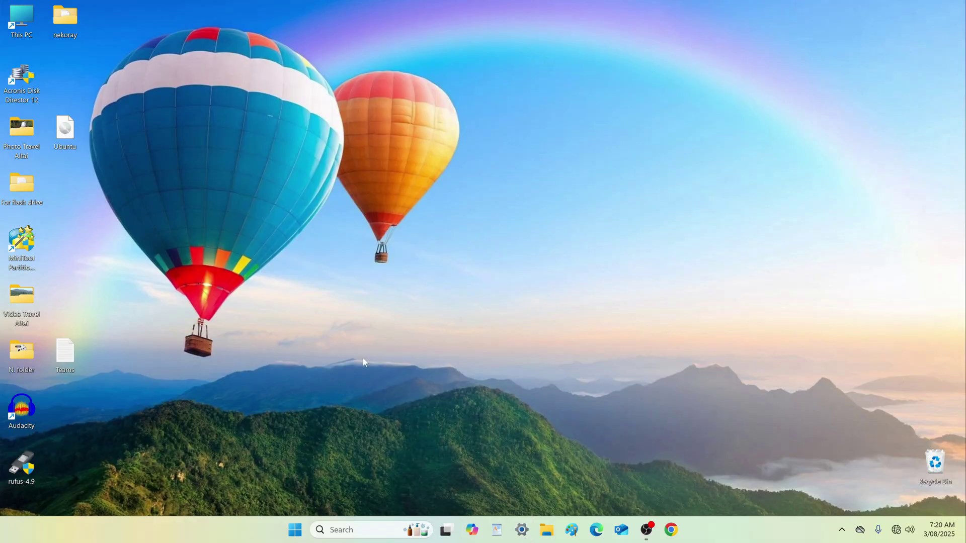
{"action": "right_click", "coordinate": [295, 530]}
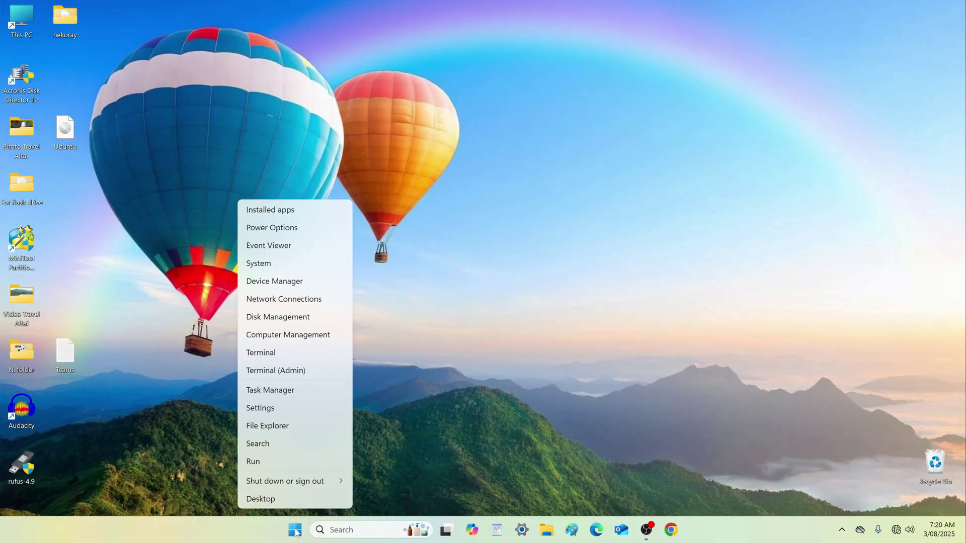
{"action": "mouse_move", "coordinate": [299, 484]}
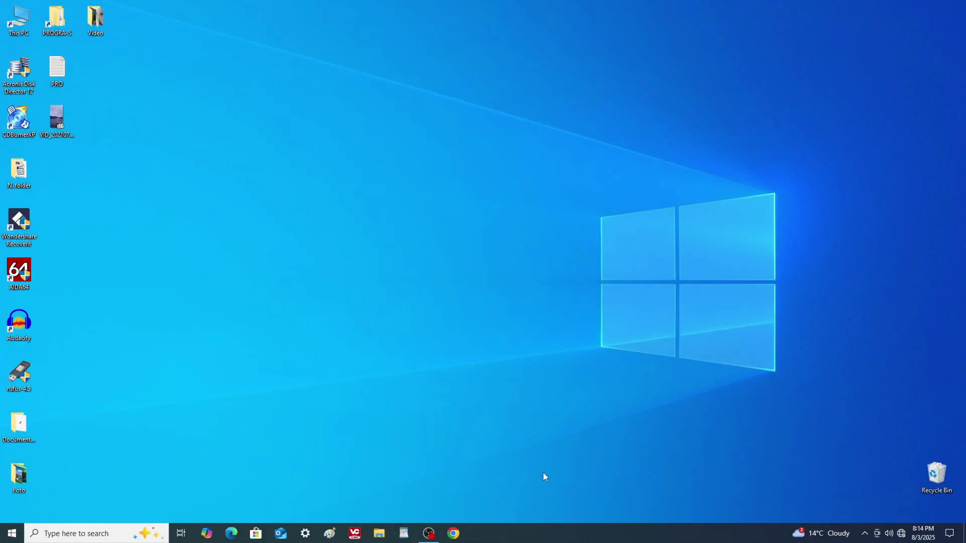
Step: Open This PC's System Properties at the Computer Name tab
{"action": "left_click", "coordinate": [383, 535]}
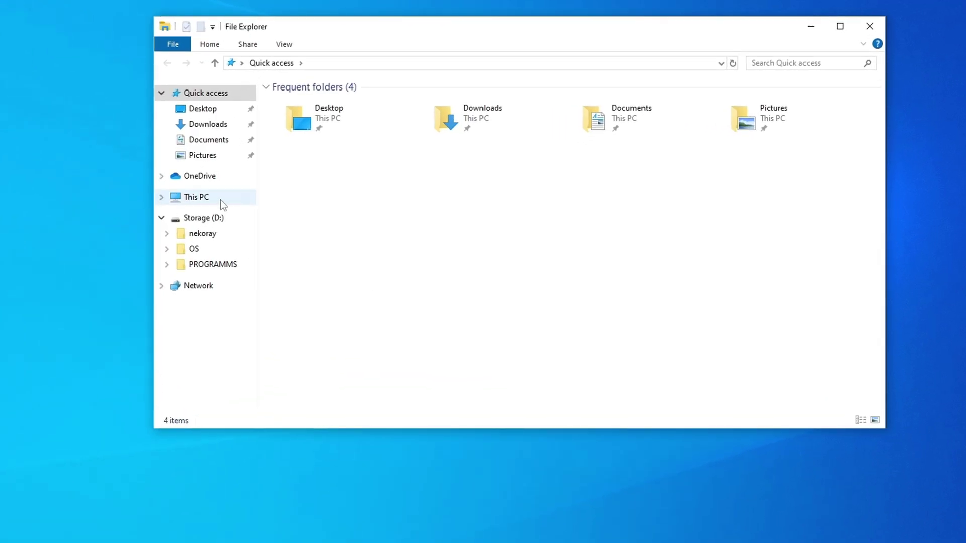
{"action": "left_click", "coordinate": [220, 200]}
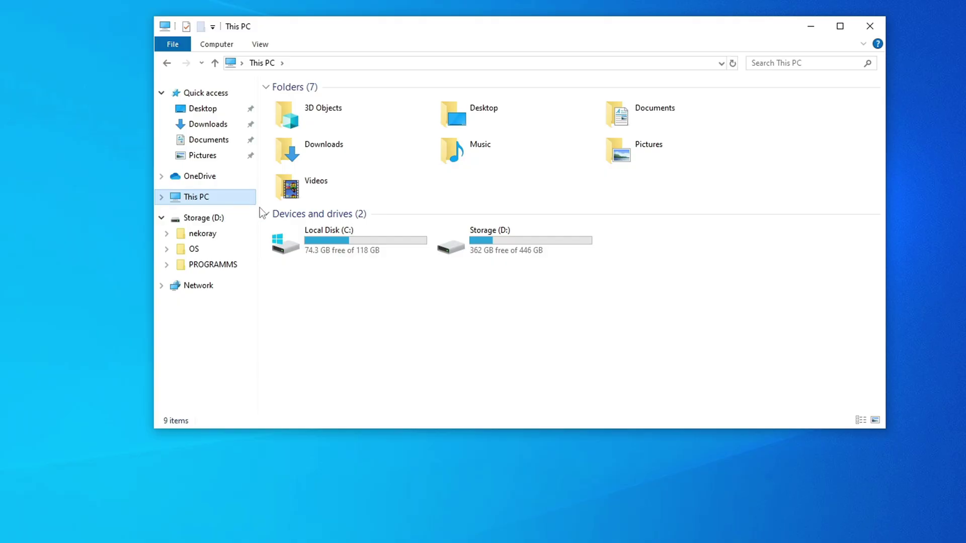
{"action": "right_click", "coordinate": [347, 338]}
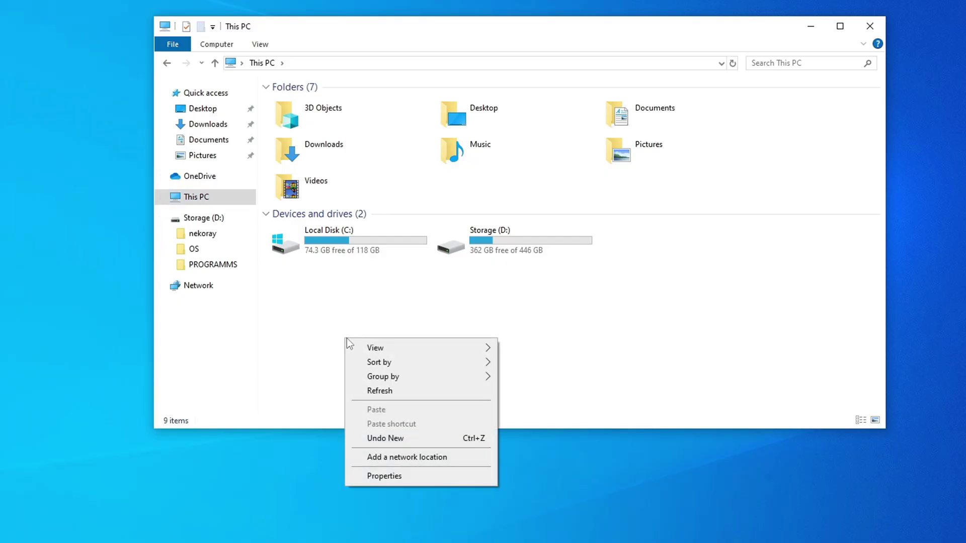
{"action": "left_click", "coordinate": [436, 481]}
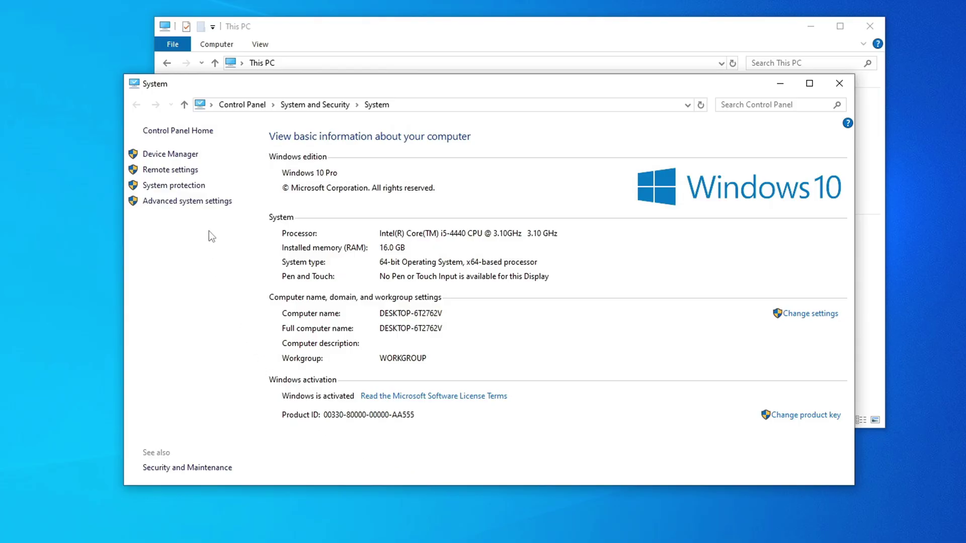
{"action": "left_click", "coordinate": [204, 201]}
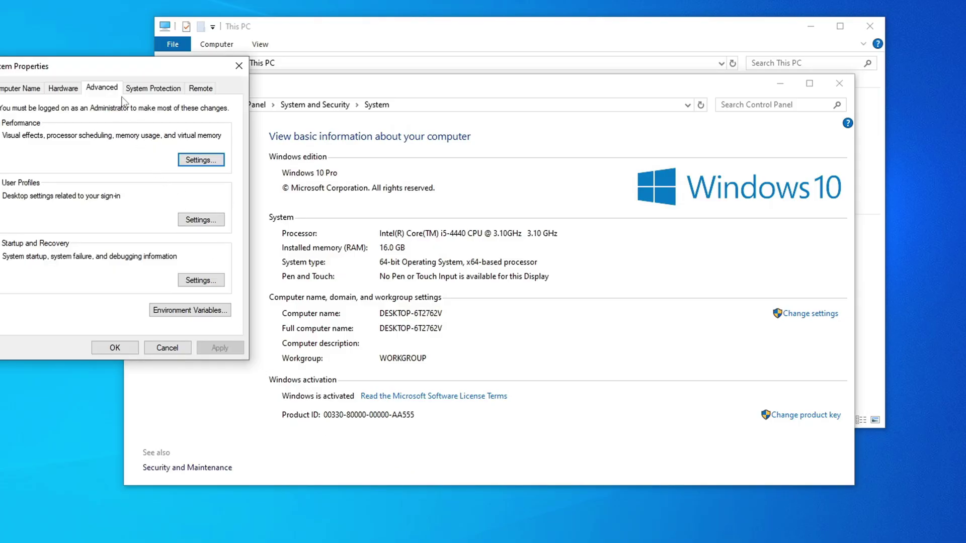
{"action": "left_click_drag", "start_coordinate": [121, 65], "coordinate": [447, 40]}
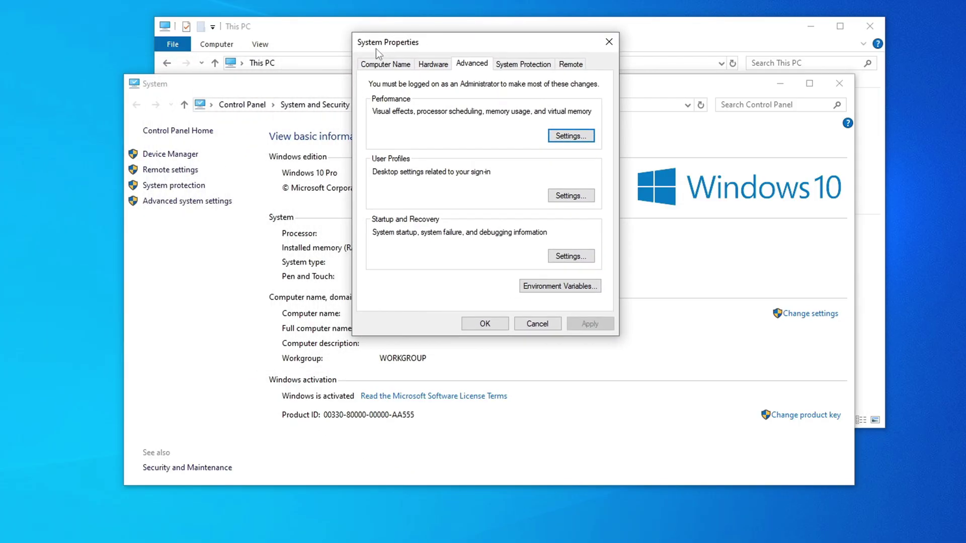
{"action": "left_click", "coordinate": [397, 67]}
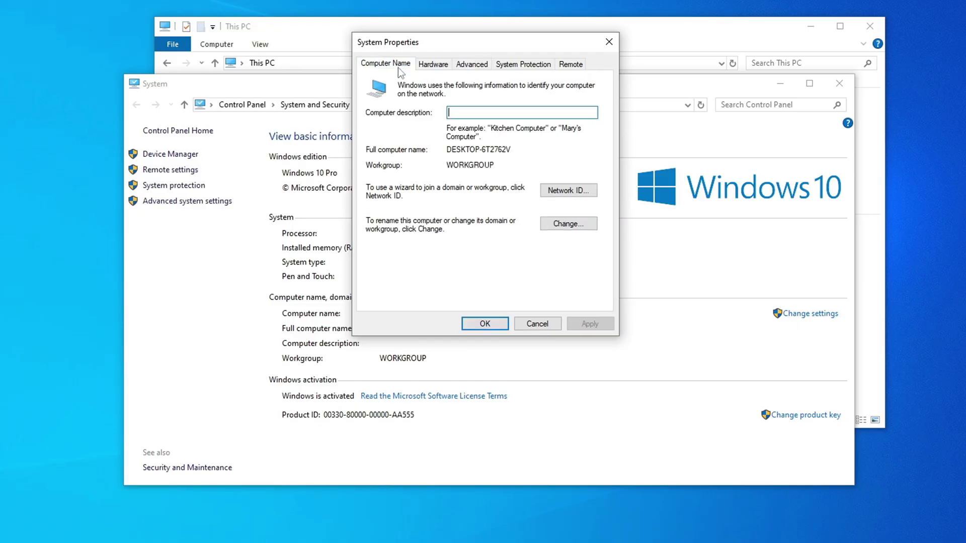
Step: Rename the computer to PC-2, choose Restart Later, and close the open windows
{"action": "left_click", "coordinate": [581, 225]}
{"action": "key", "text": "BackSpace"}
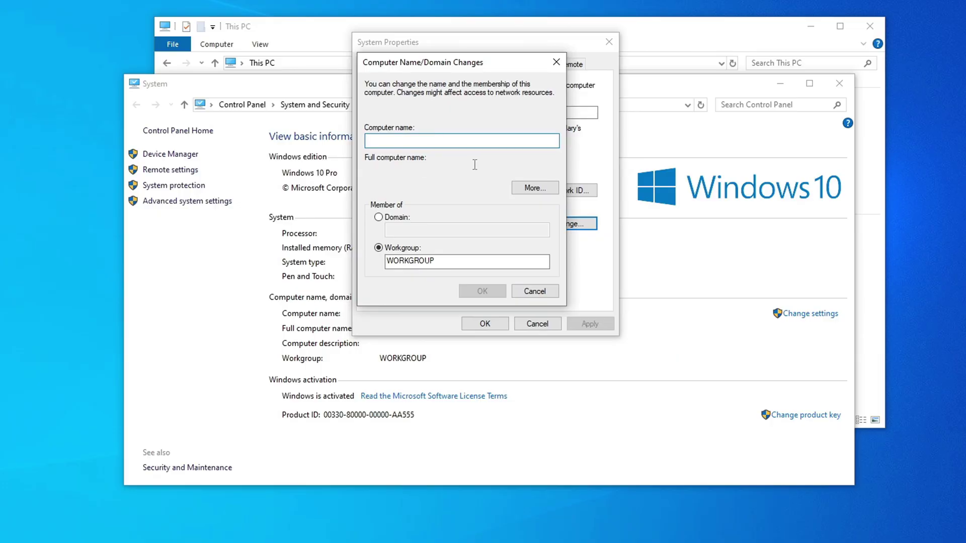
{"action": "type", "text": "PC-2"}
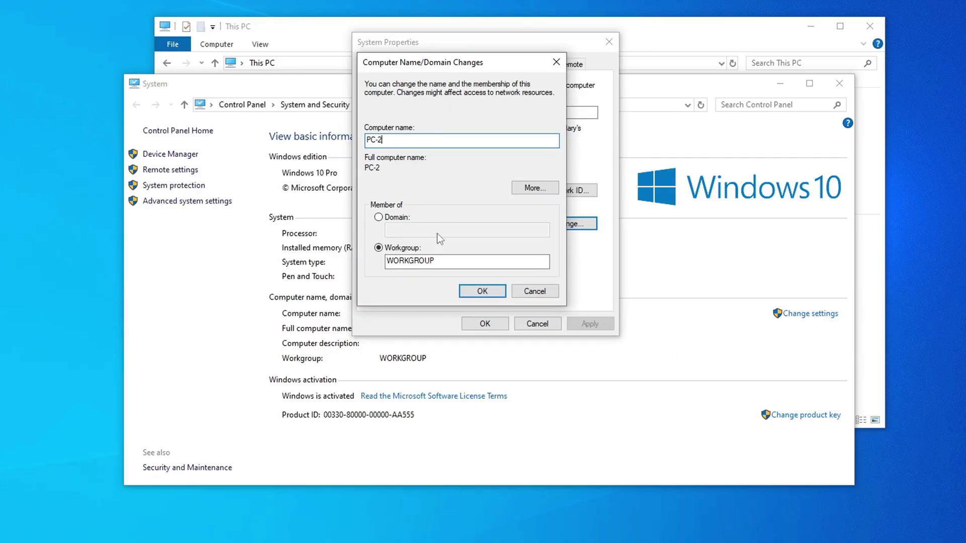
{"action": "left_click", "coordinate": [478, 291]}
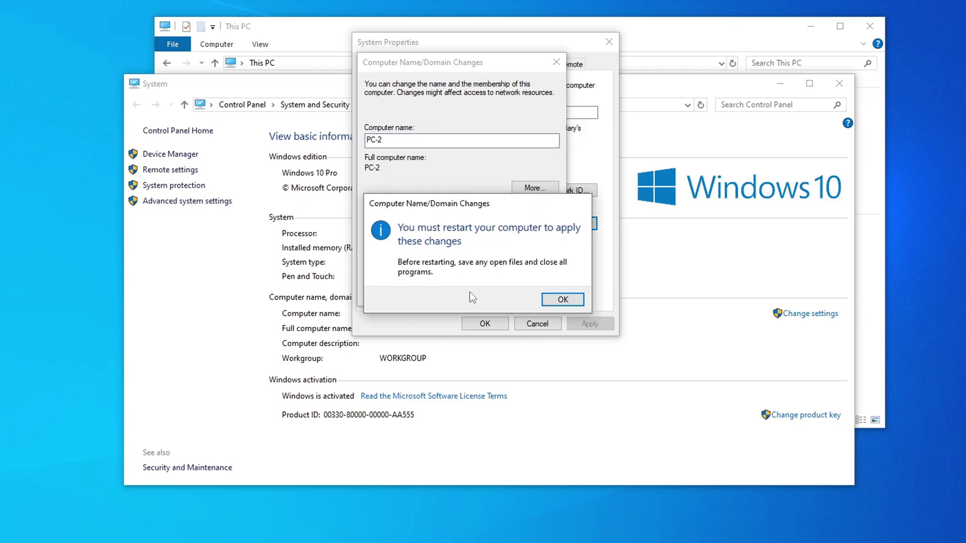
{"action": "left_click", "coordinate": [548, 299]}
{"action": "left_click", "coordinate": [493, 324]}
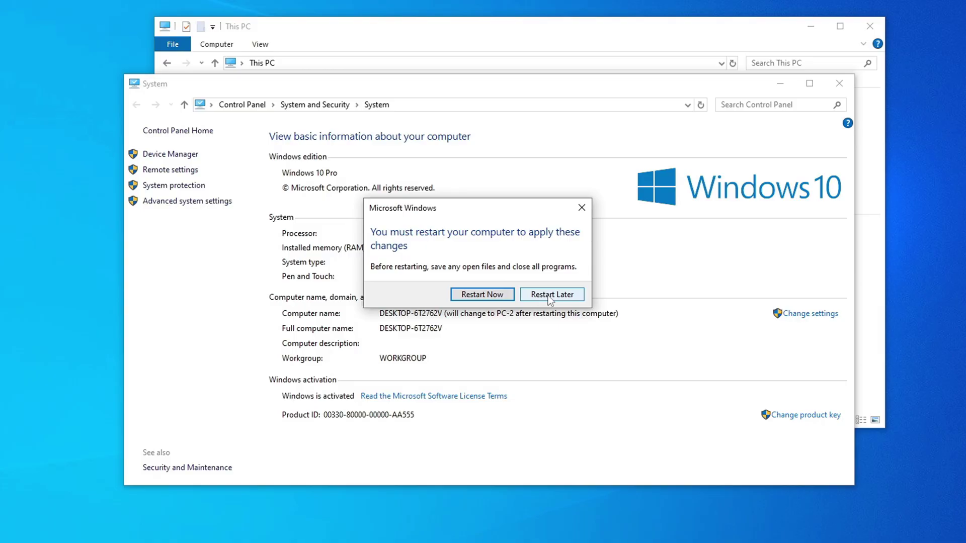
{"action": "left_click", "coordinate": [569, 297]}
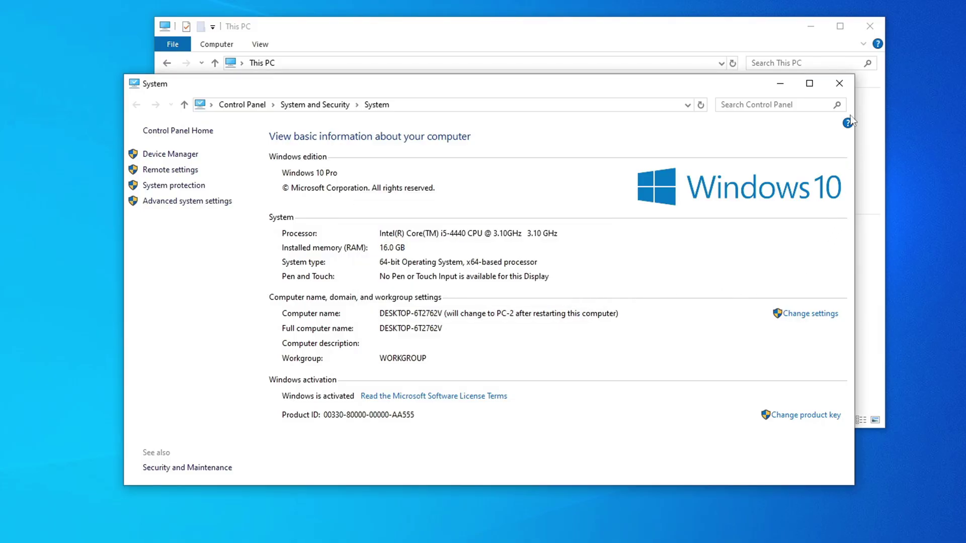
{"action": "left_click", "coordinate": [839, 83]}
{"action": "left_click", "coordinate": [869, 25]}
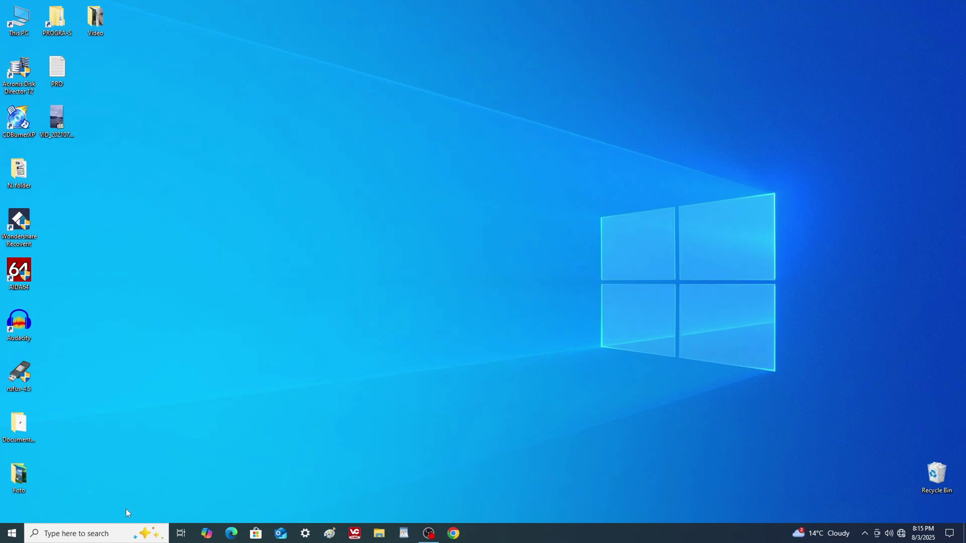
Step: On the second PC, open the Ethernet adapter's Properties from Control Panel's Network Connections
{"action": "left_click", "coordinate": [116, 533]}
{"action": "type", "text": "contro"}
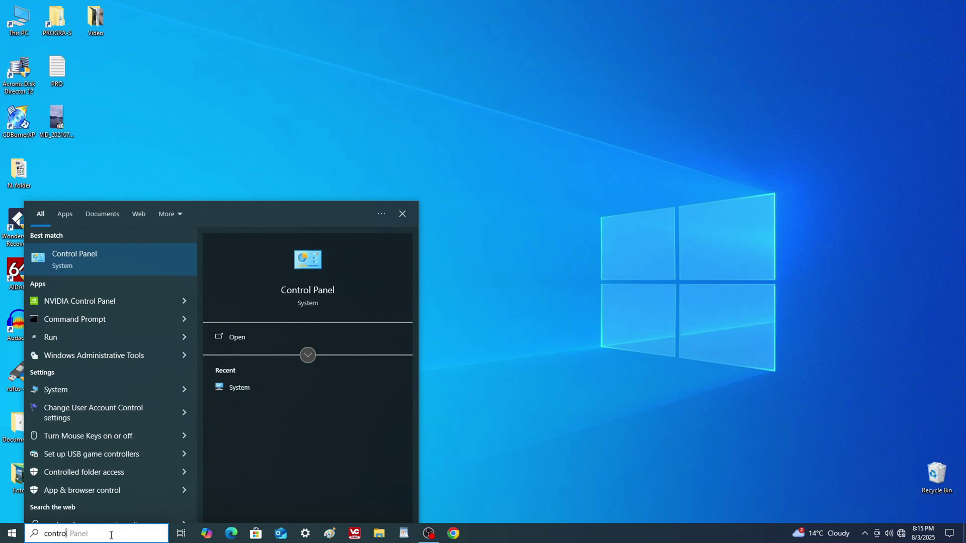
{"action": "type", "text": "l"}
{"action": "left_click", "coordinate": [301, 276]}
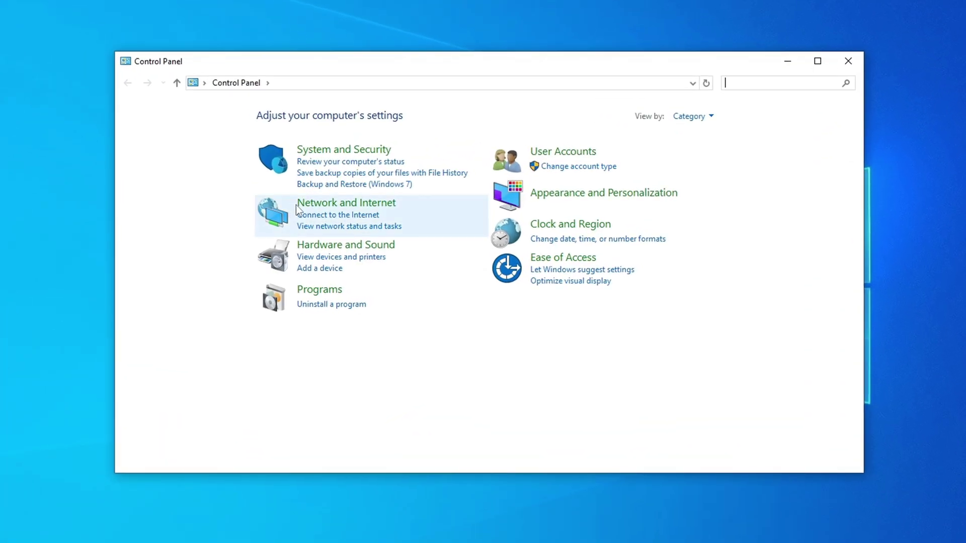
{"action": "left_click", "coordinate": [337, 207]}
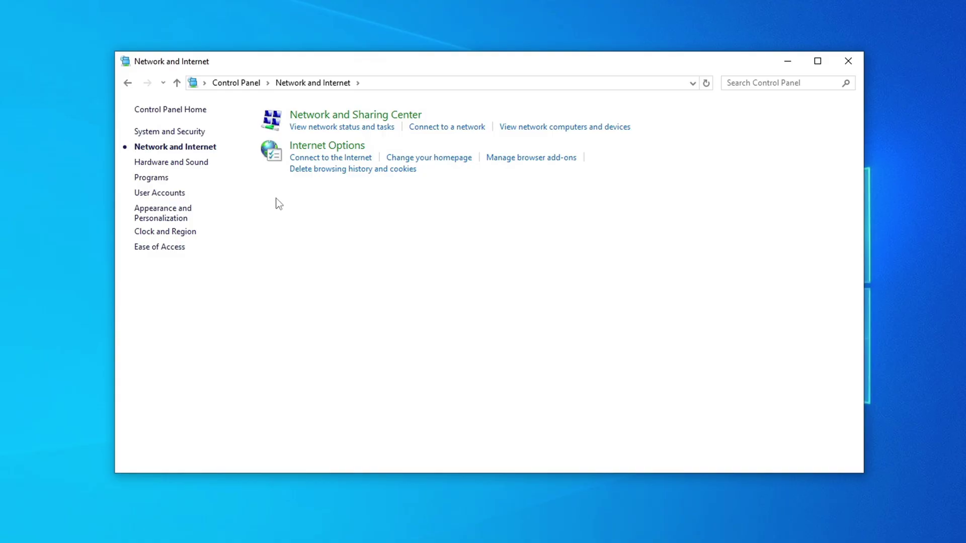
{"action": "left_click", "coordinate": [354, 118]}
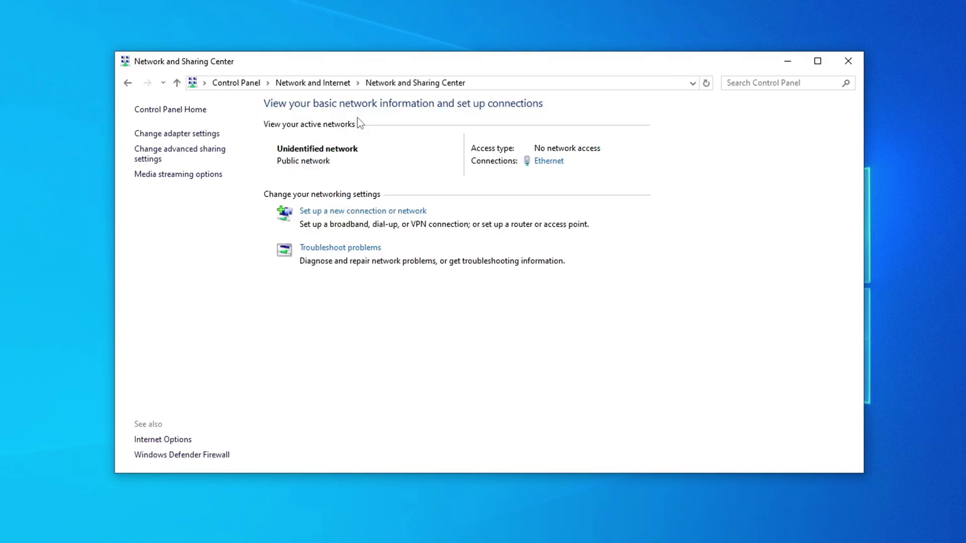
{"action": "left_click", "coordinate": [192, 137]}
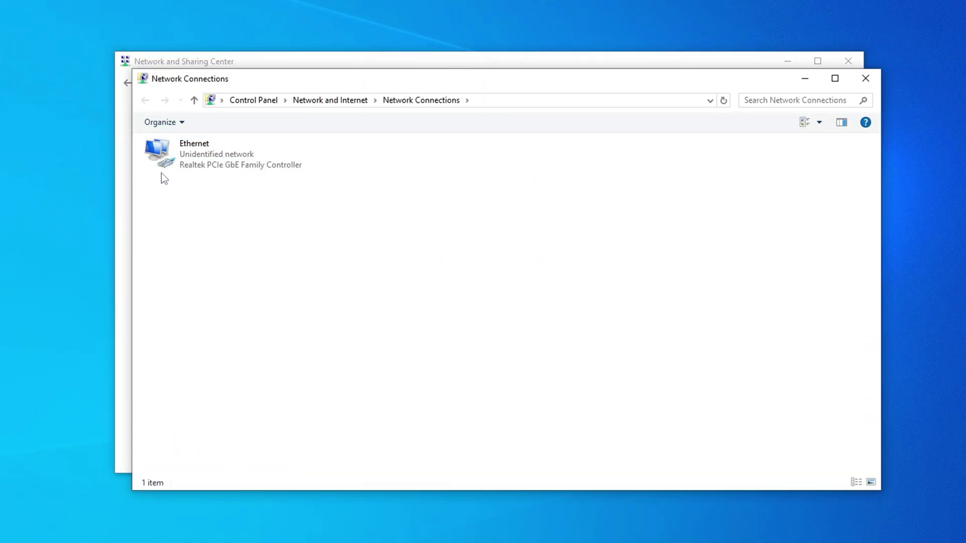
{"action": "left_click", "coordinate": [219, 157]}
{"action": "right_click", "coordinate": [219, 157]}
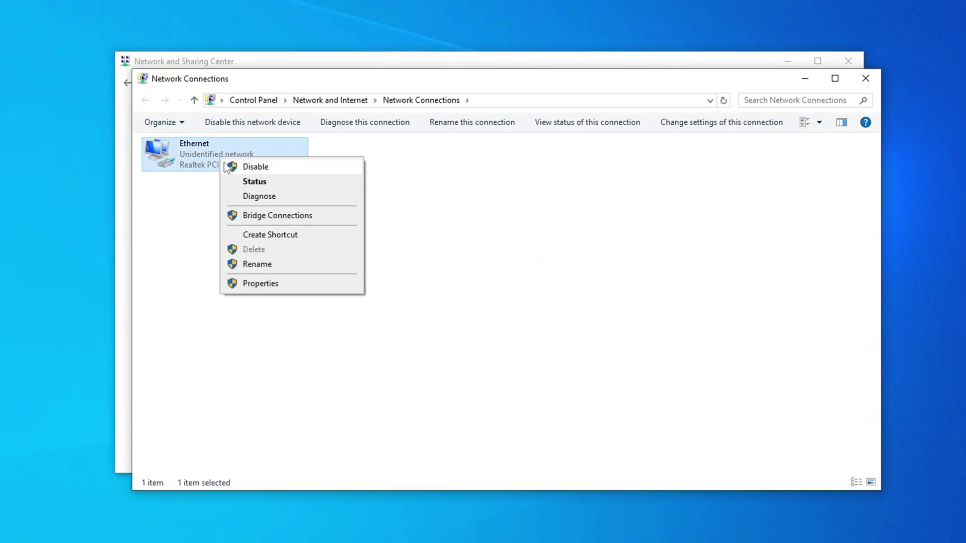
{"action": "left_click", "coordinate": [301, 284]}
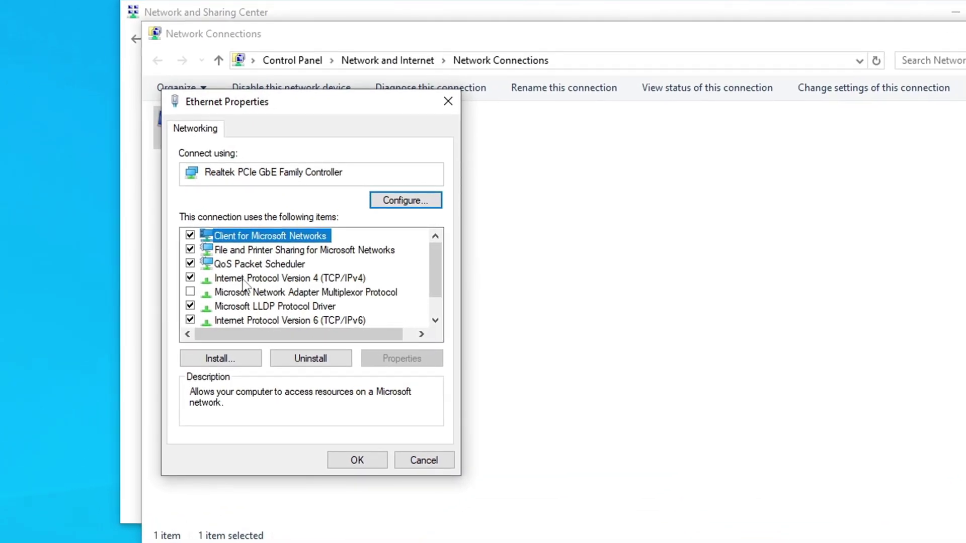
Step: Set IPv4 to 192.168.1.2, mask 255.255.255.0, gateway 192.168.1.1, DNS 208.67.222.222/208.67.220.220
{"action": "left_click", "coordinate": [266, 280]}
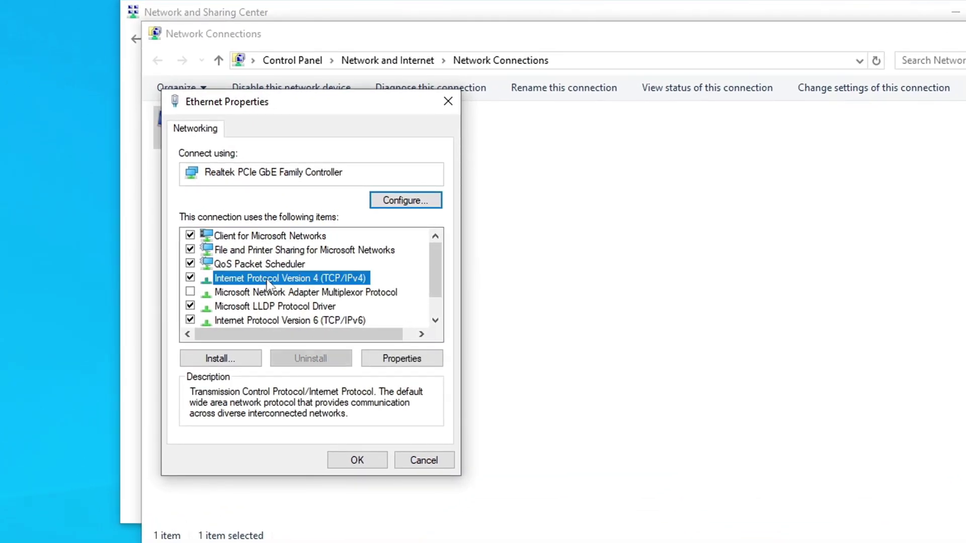
{"action": "left_click", "coordinate": [382, 365]}
{"action": "left_click", "coordinate": [219, 285]}
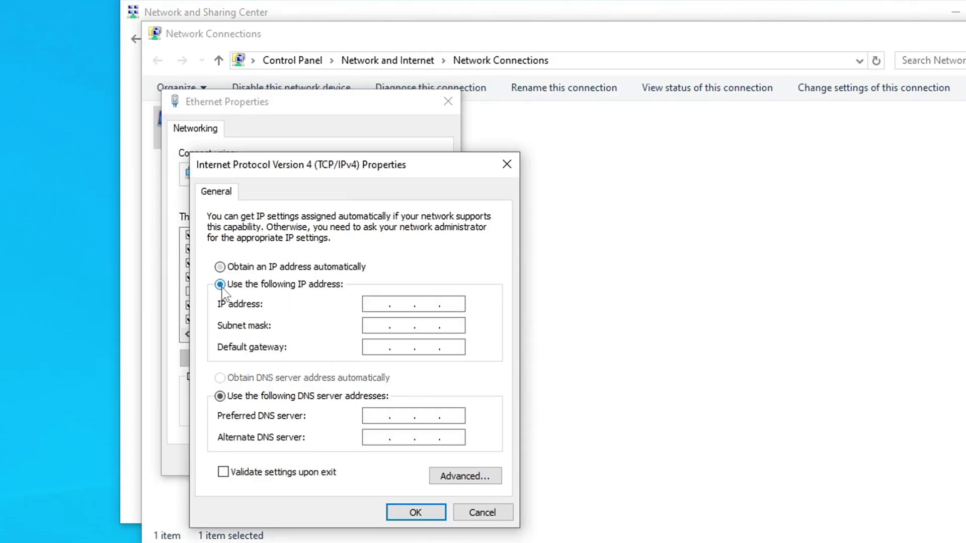
{"action": "left_click", "coordinate": [373, 306]}
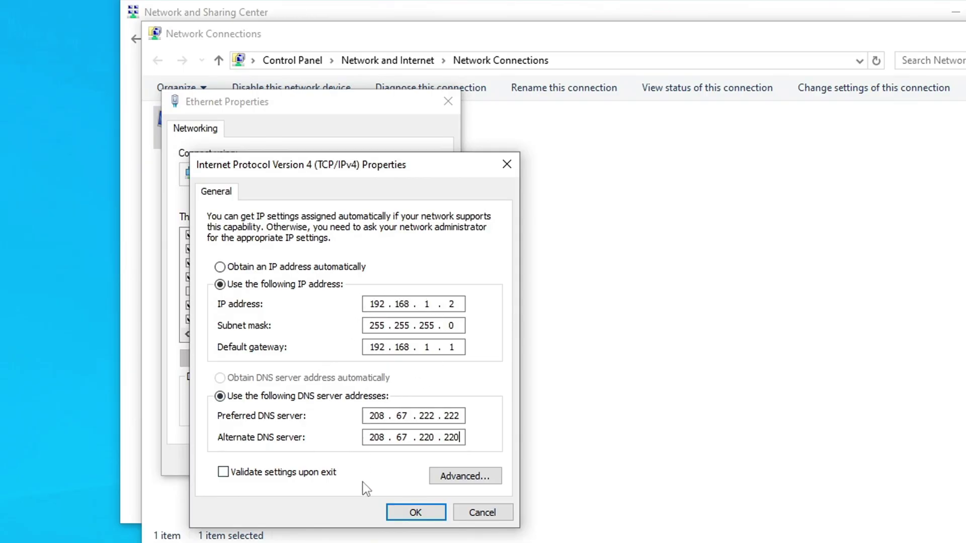
{"action": "left_click", "coordinate": [435, 513]}
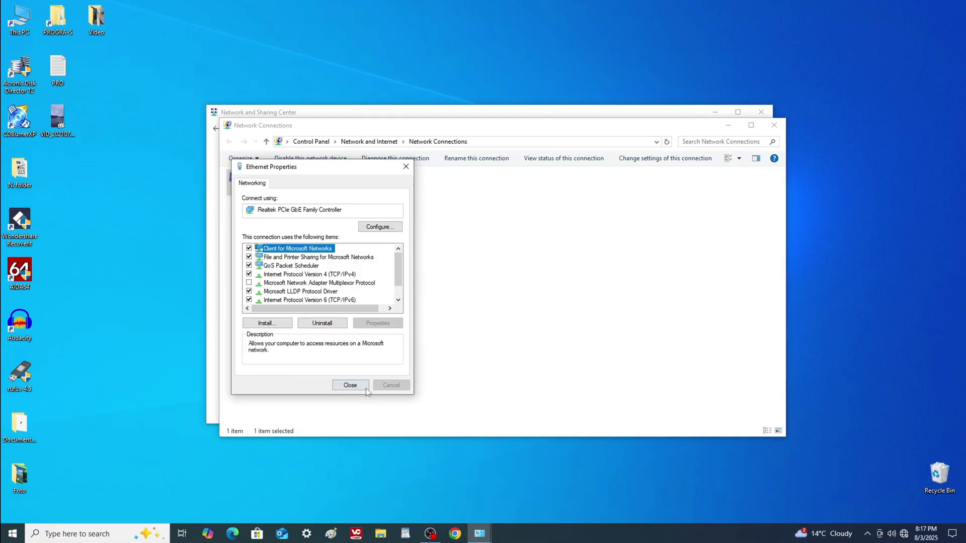
Step: Close the Ethernet dialogs, allow network discovery, and turn on private file and printer sharing
{"action": "left_click", "coordinate": [350, 385]}
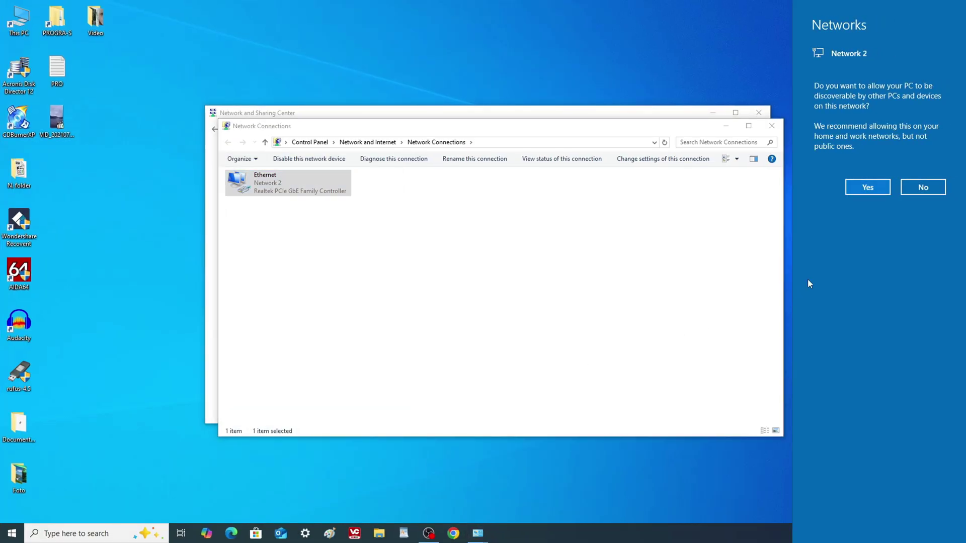
{"action": "left_click", "coordinate": [855, 192]}
{"action": "left_click", "coordinate": [771, 126]}
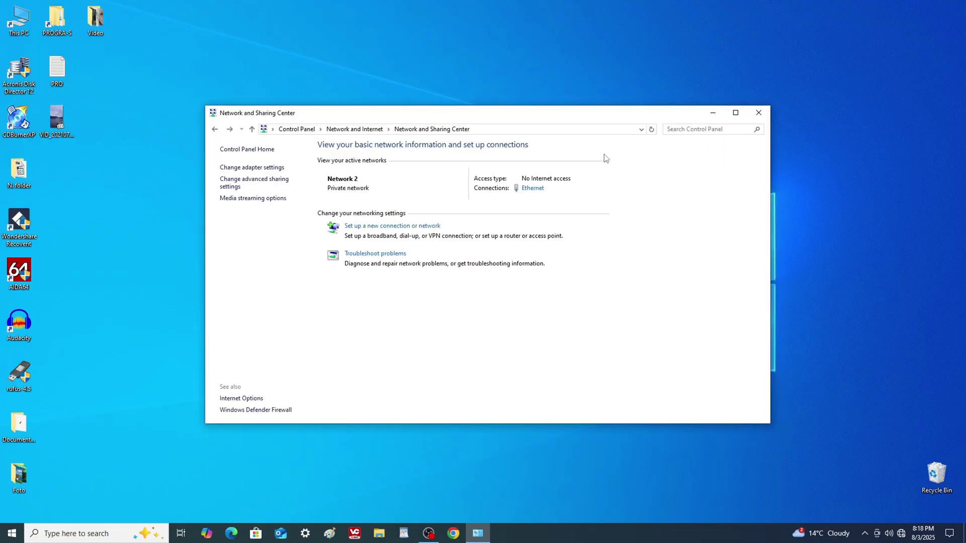
{"action": "left_click", "coordinate": [251, 179]}
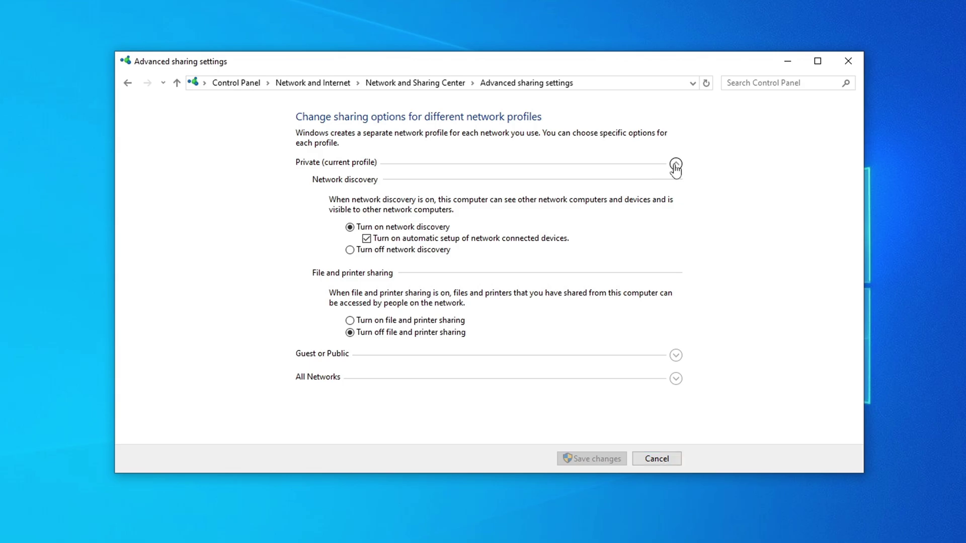
{"action": "left_click", "coordinate": [355, 323]}
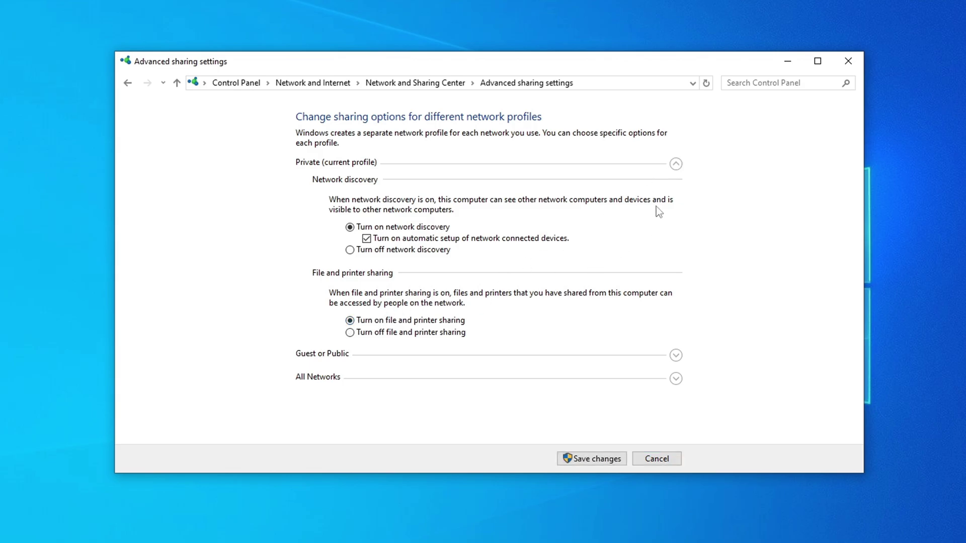
Step: Enable guest discovery and file sharing plus Public folder sharing, disable password protection, and save
{"action": "left_click", "coordinate": [676, 169]}
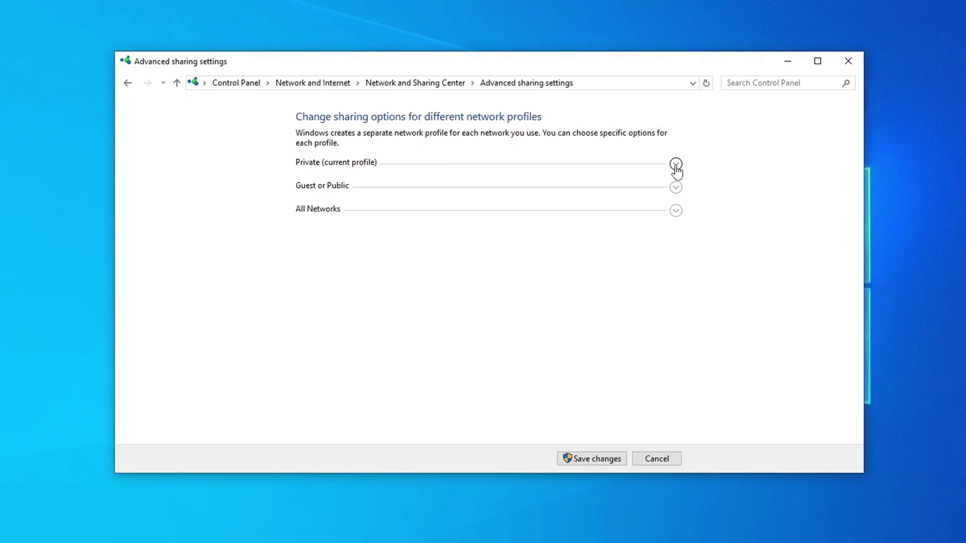
{"action": "left_click", "coordinate": [677, 191]}
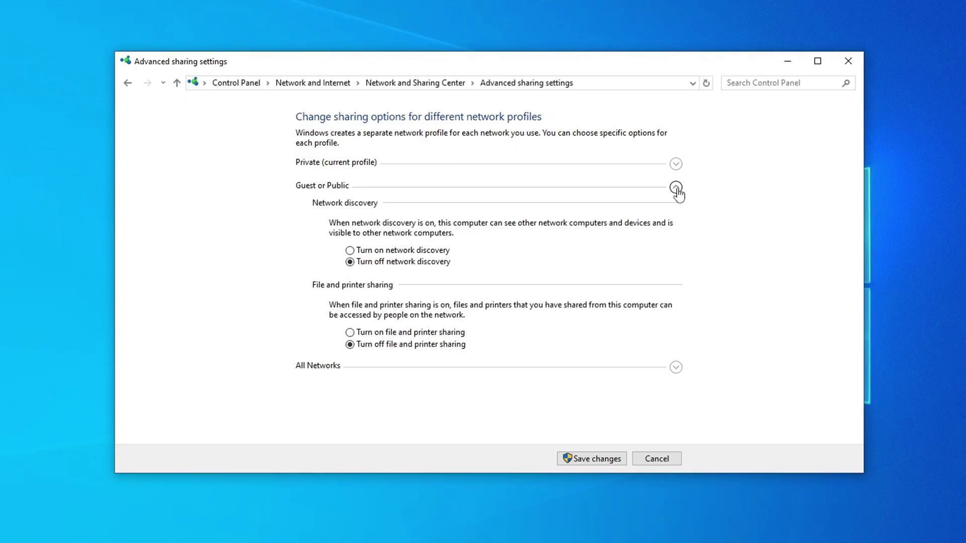
{"action": "left_click", "coordinate": [350, 251]}
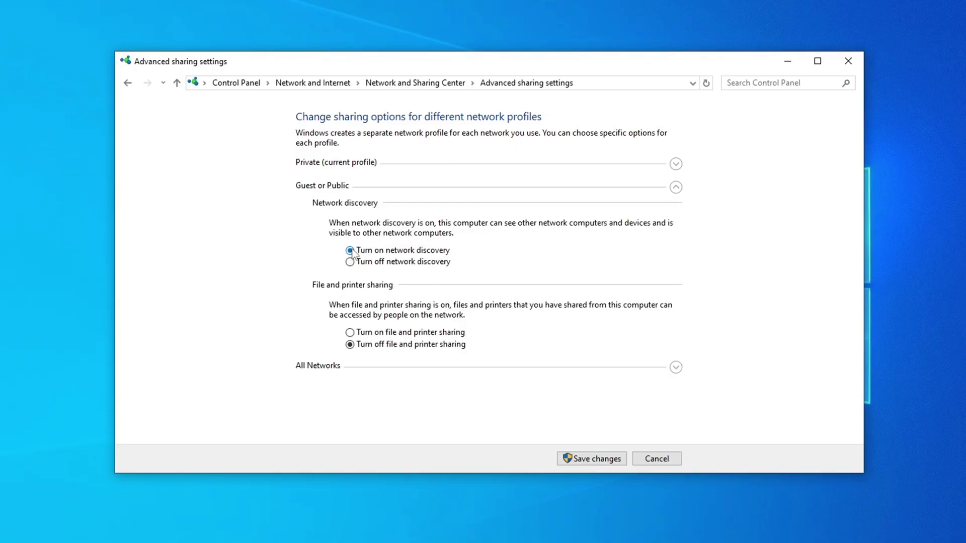
{"action": "left_click", "coordinate": [350, 332]}
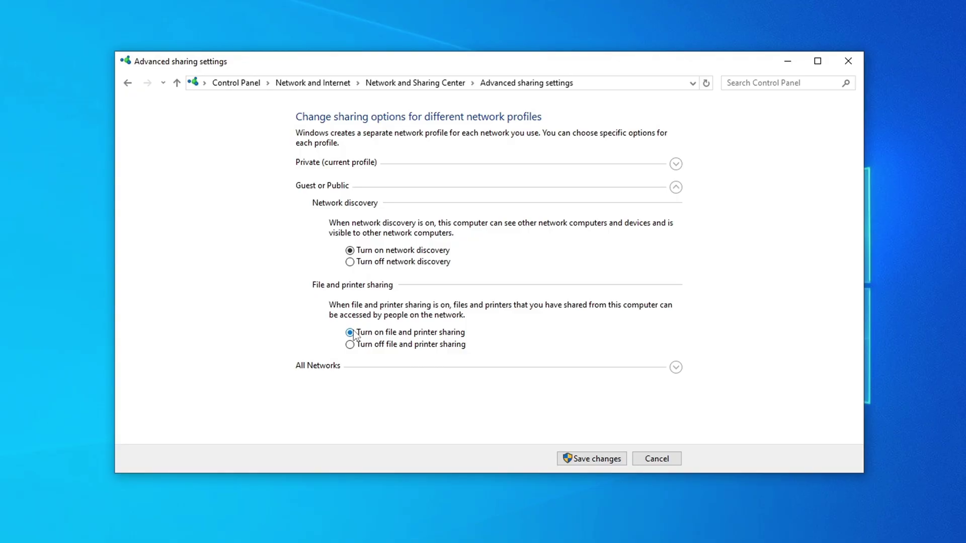
{"action": "left_click", "coordinate": [675, 189]}
{"action": "left_click", "coordinate": [676, 212]}
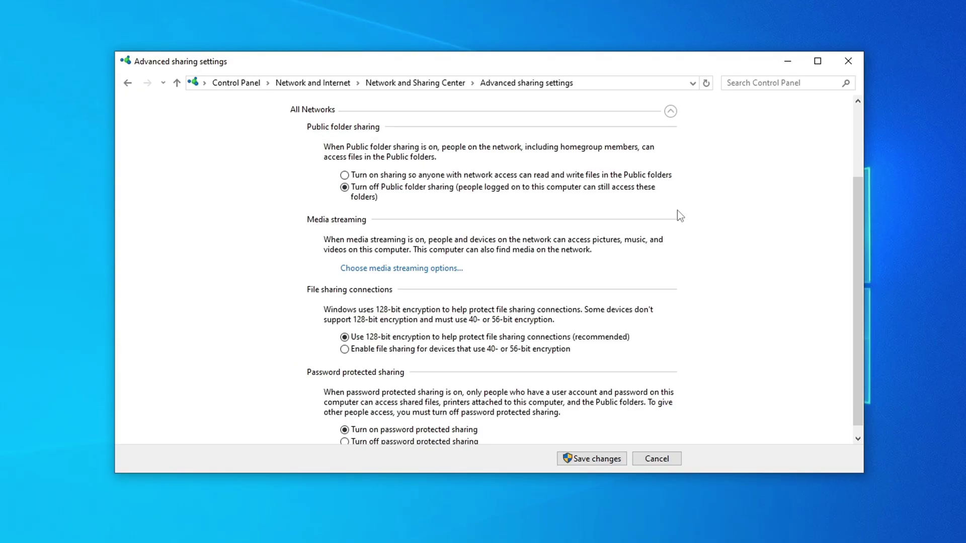
{"action": "left_click", "coordinate": [345, 175]}
{"action": "scroll", "coordinate": [560, 303], "scroll_direction": "down", "scroll_amount": 1}
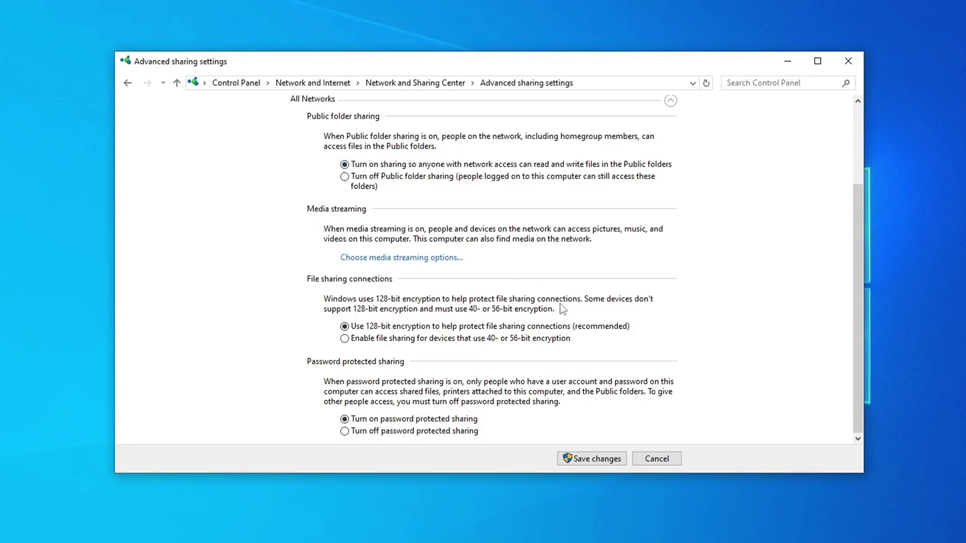
{"action": "left_click", "coordinate": [344, 431]}
{"action": "left_click", "coordinate": [583, 460]}
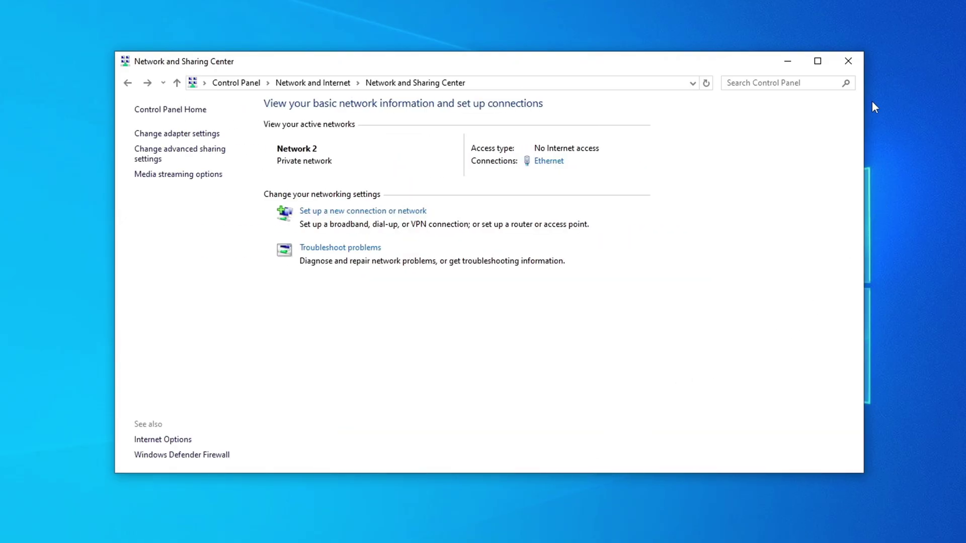
{"action": "left_click", "coordinate": [848, 61]}
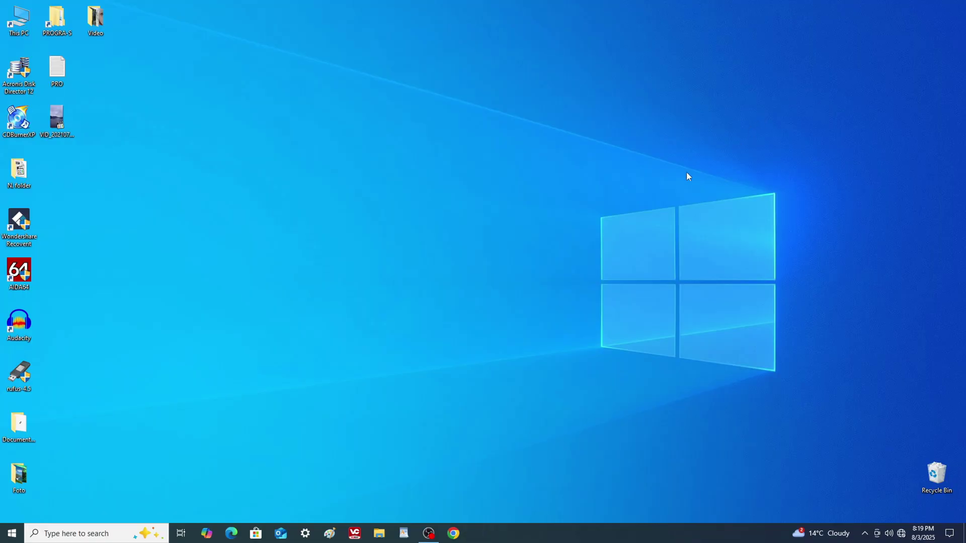
Step: Restart the second PC via Start's Shut down or sign out > Restart
{"action": "right_click", "coordinate": [17, 534]}
{"action": "mouse_move", "coordinate": [54, 502]}
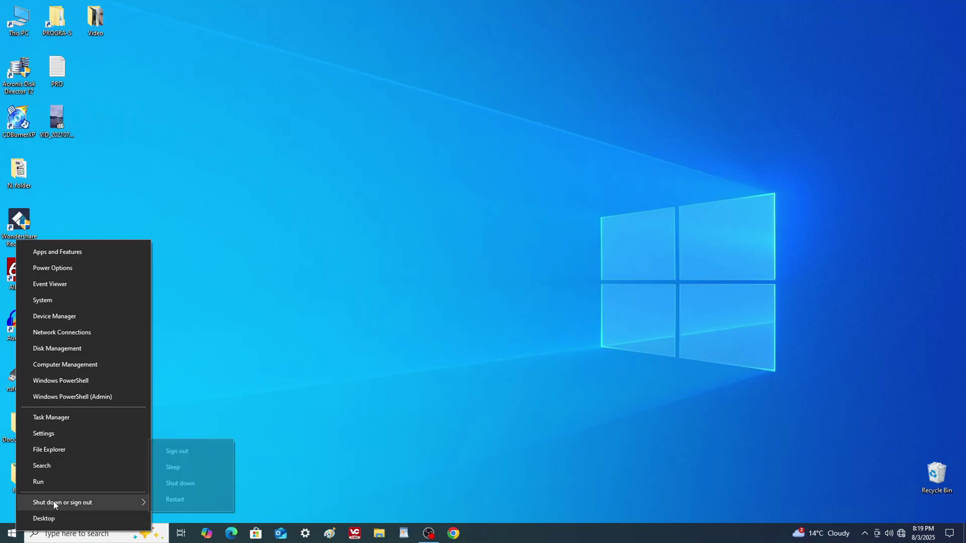
{"action": "left_click", "coordinate": [217, 500]}
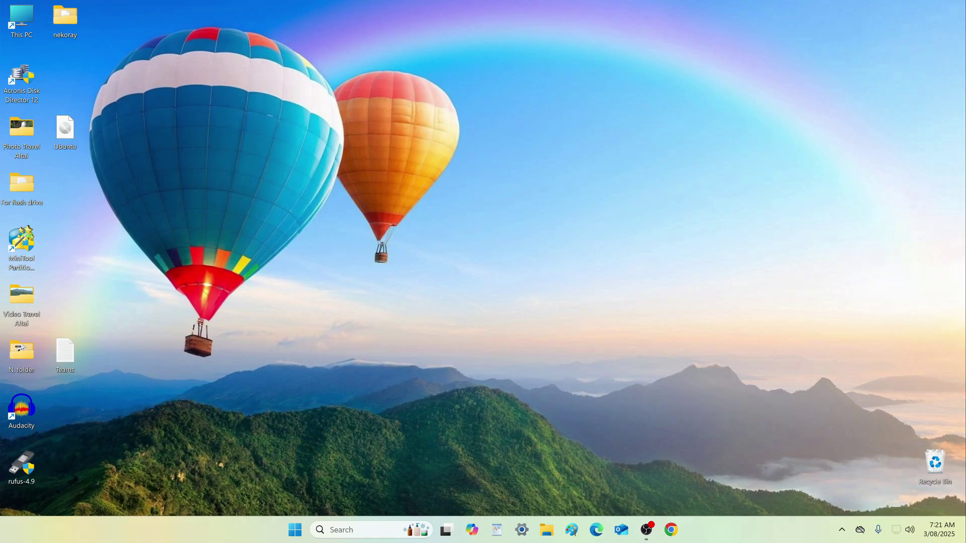
{"action": "left_click", "coordinate": [547, 530]}
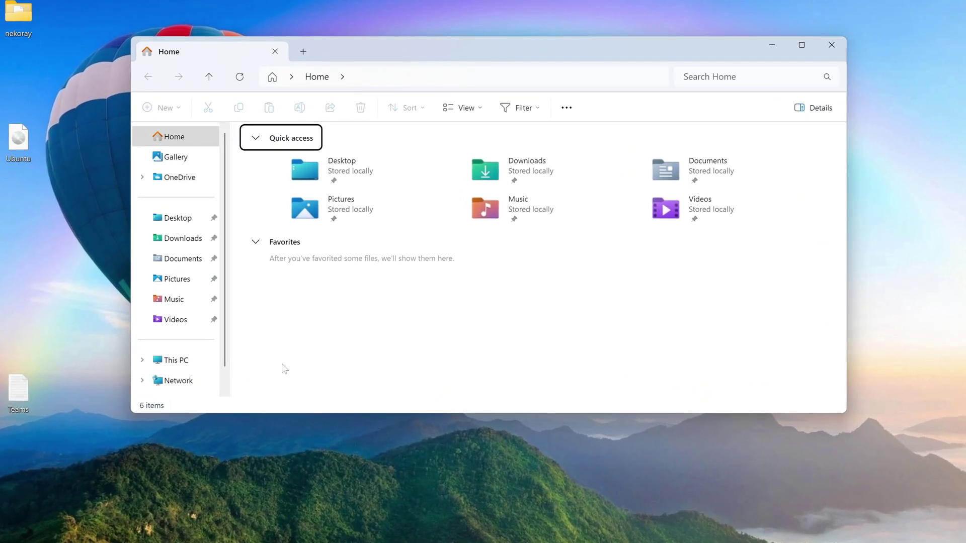
{"action": "scroll", "coordinate": [162, 259], "scroll_direction": "down", "scroll_amount": 2}
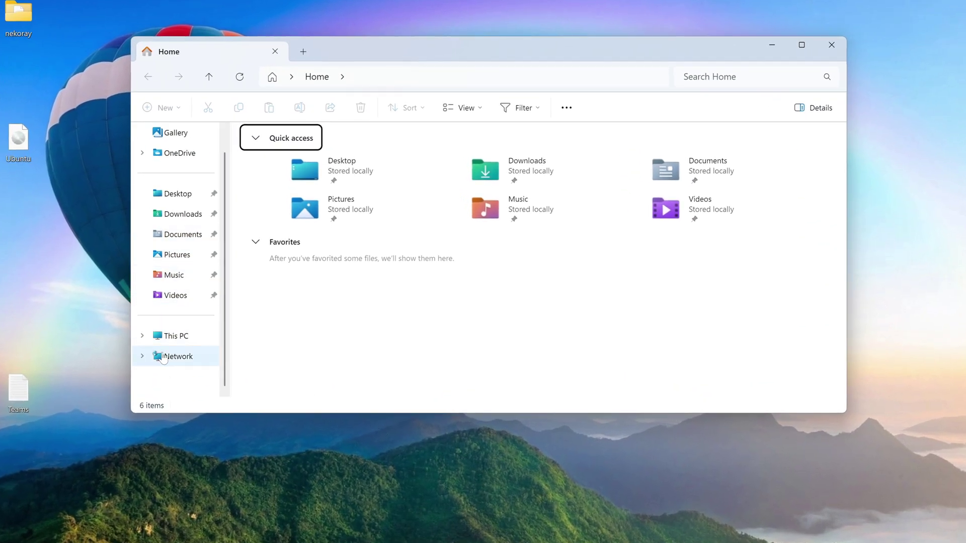
{"action": "left_click", "coordinate": [201, 359]}
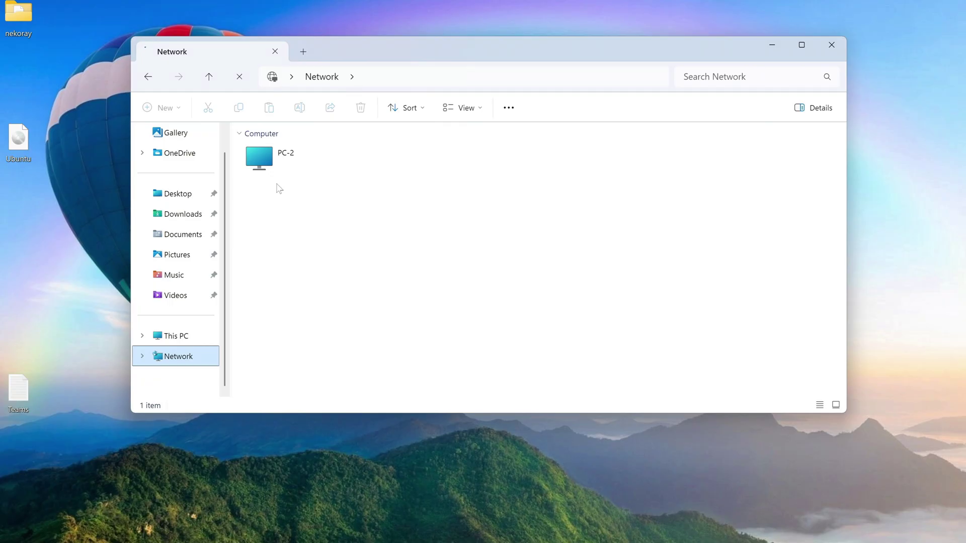
{"action": "left_click", "coordinate": [831, 45]}
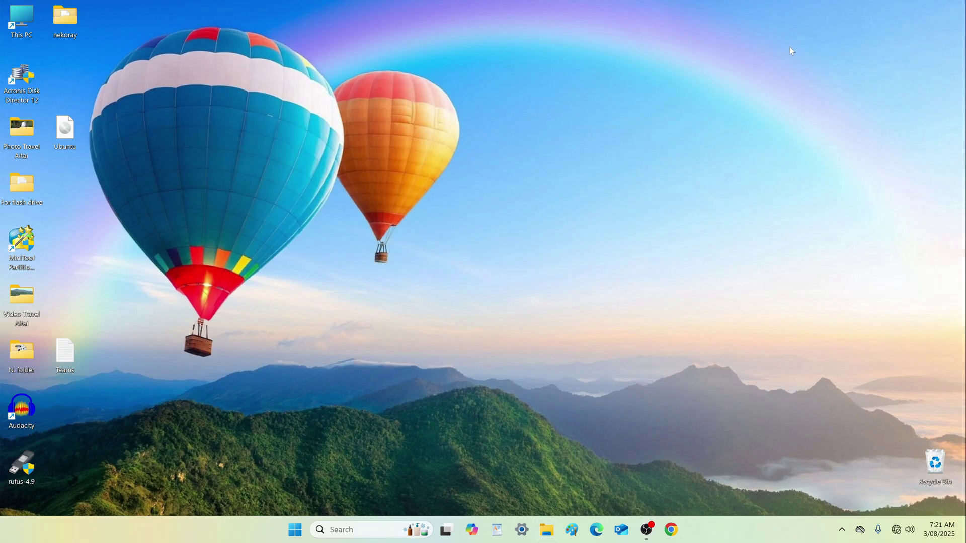
Step: Create a desktop shortcut named PC-2 pointing to \\PC-2
{"action": "right_click", "coordinate": [364, 159]}
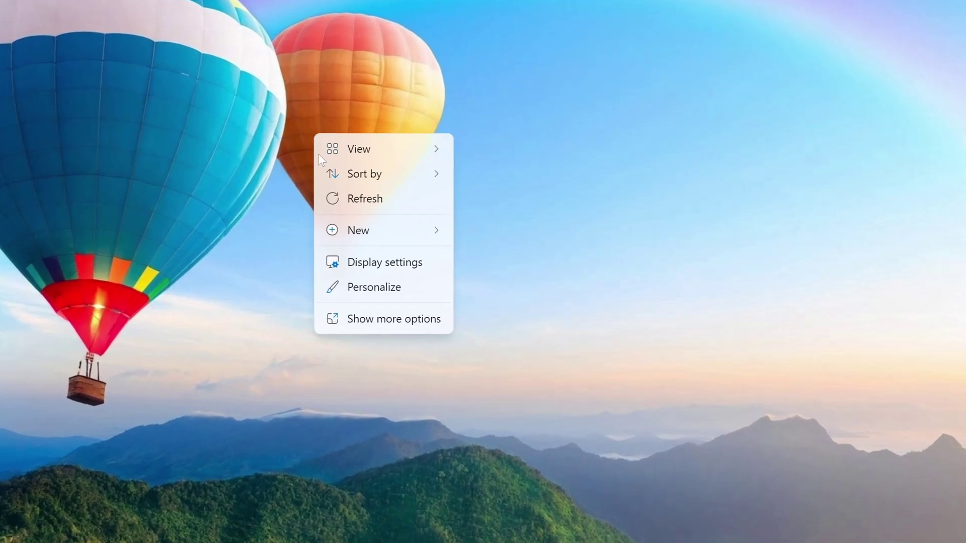
{"action": "mouse_move", "coordinate": [422, 231]}
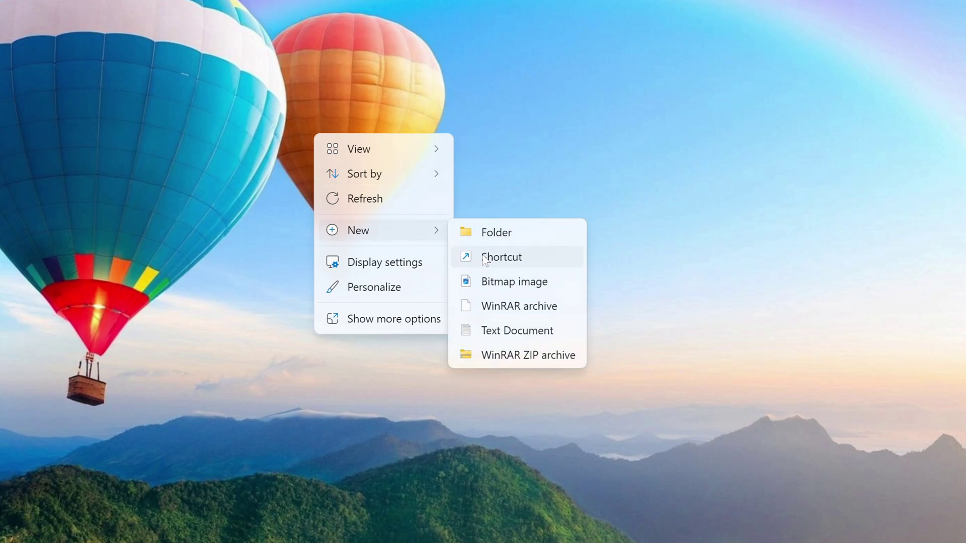
{"action": "left_click", "coordinate": [546, 258]}
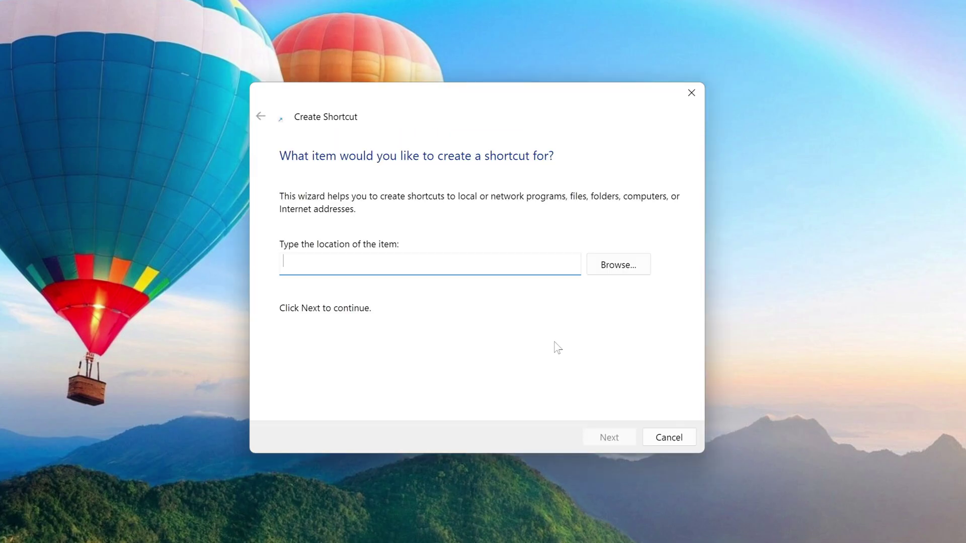
{"action": "type", "text": "\\\\P"}
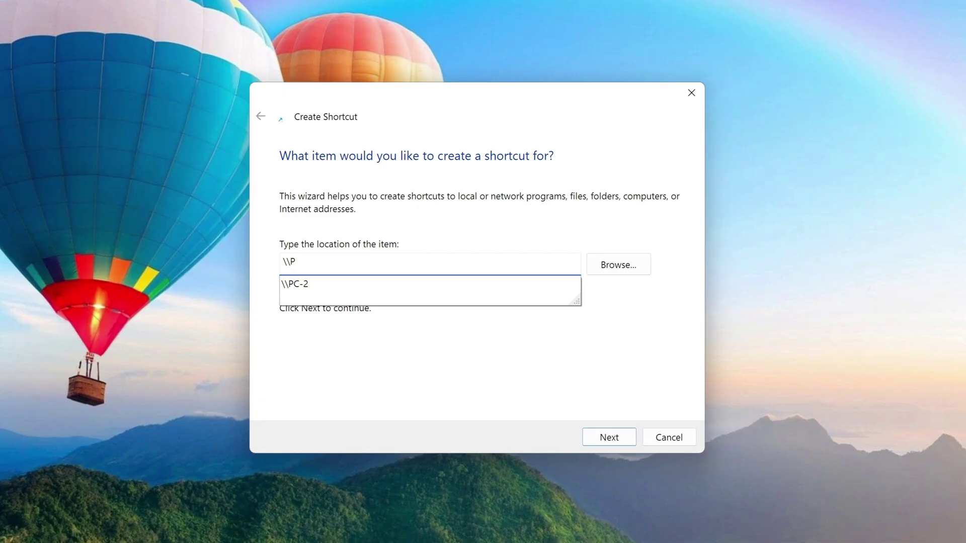
{"action": "type", "text": "C-2"}
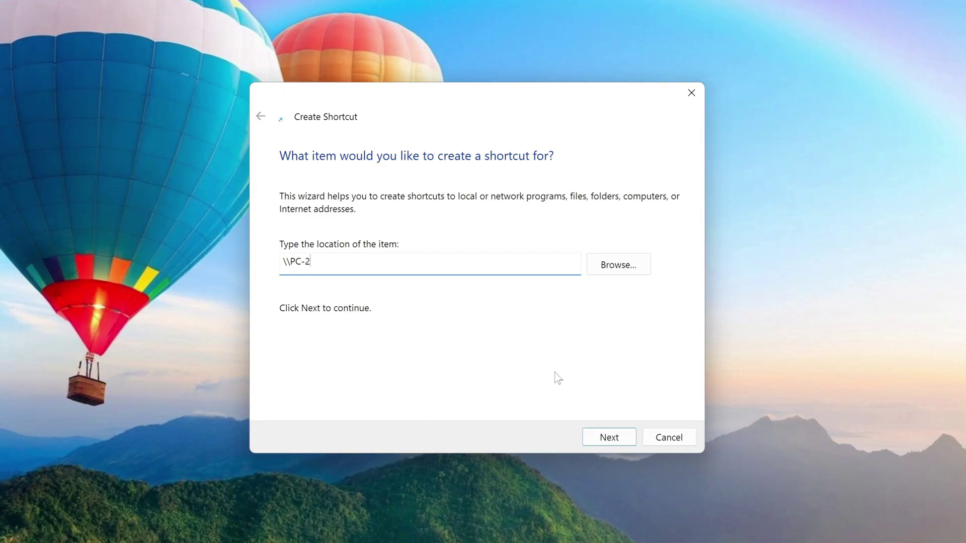
{"action": "left_click", "coordinate": [594, 438]}
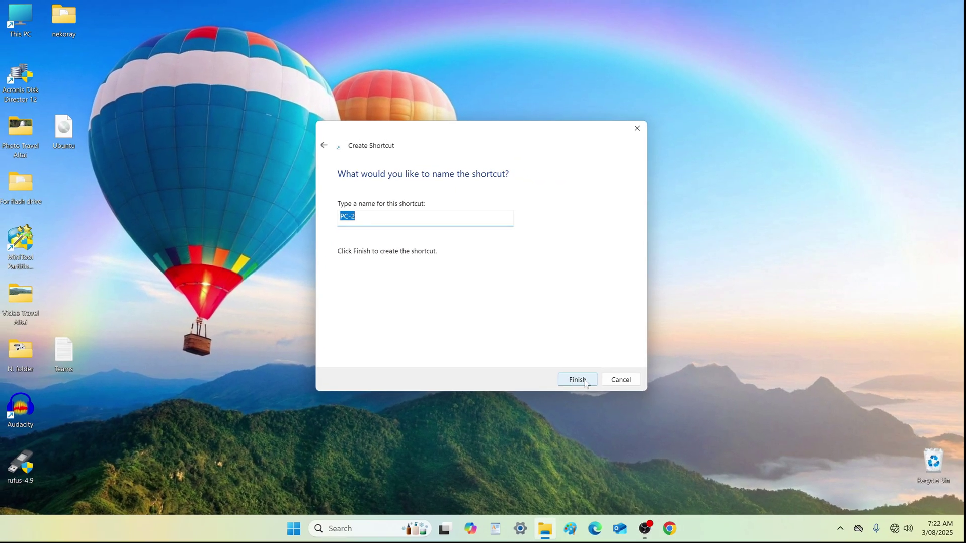
{"action": "left_click", "coordinate": [585, 383]}
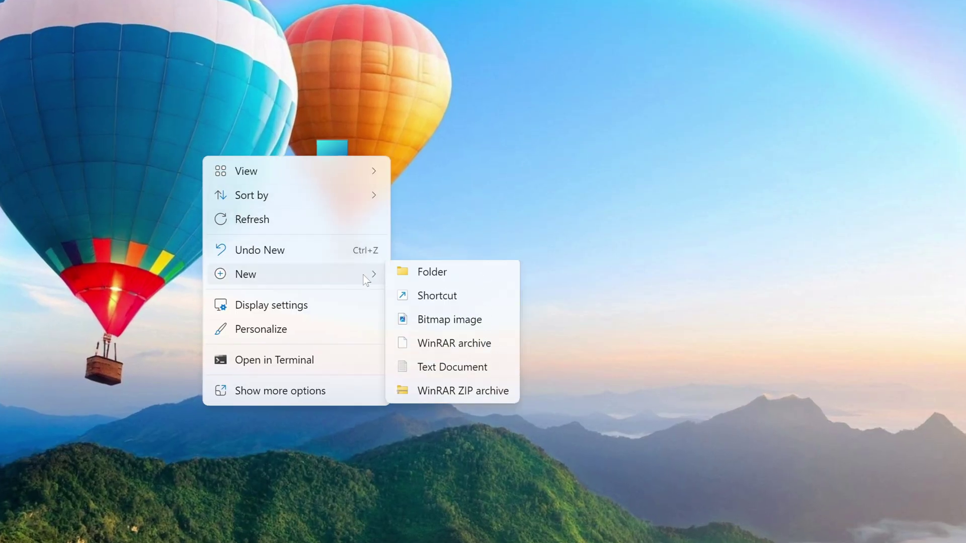
Step: Add a second desktop shortcut for \\PC-1, then open the PC-2 shortcut
{"action": "left_click", "coordinate": [437, 301]}
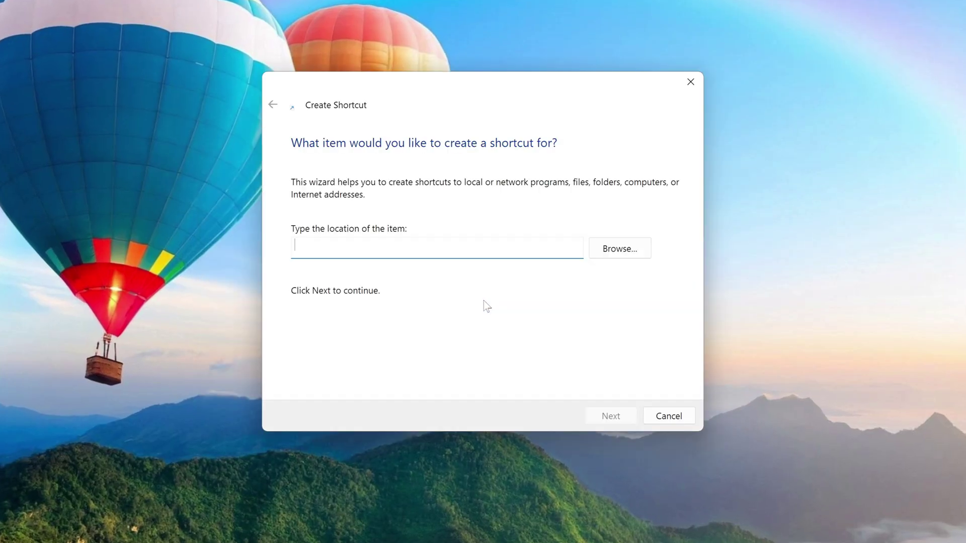
{"action": "type", "text": "\\PC"}
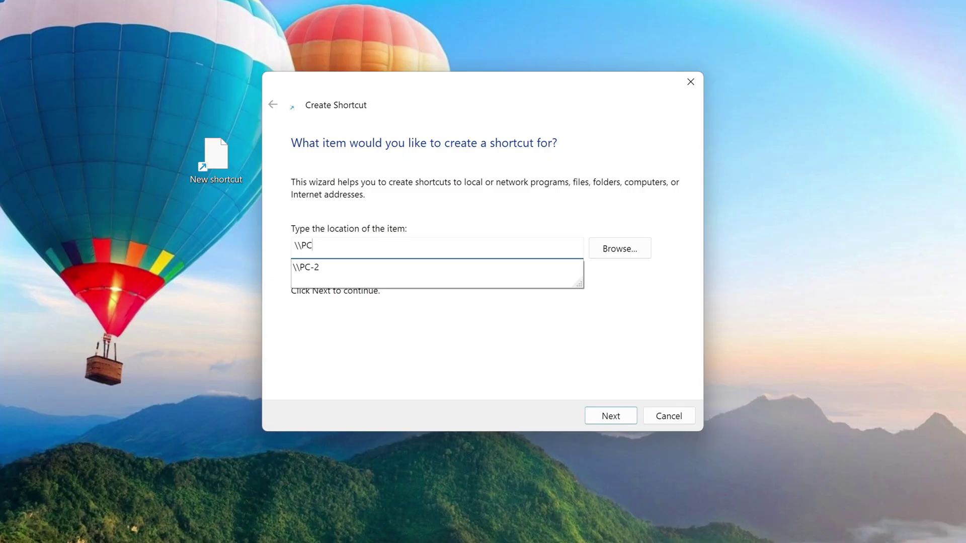
{"action": "type", "text": "-1"}
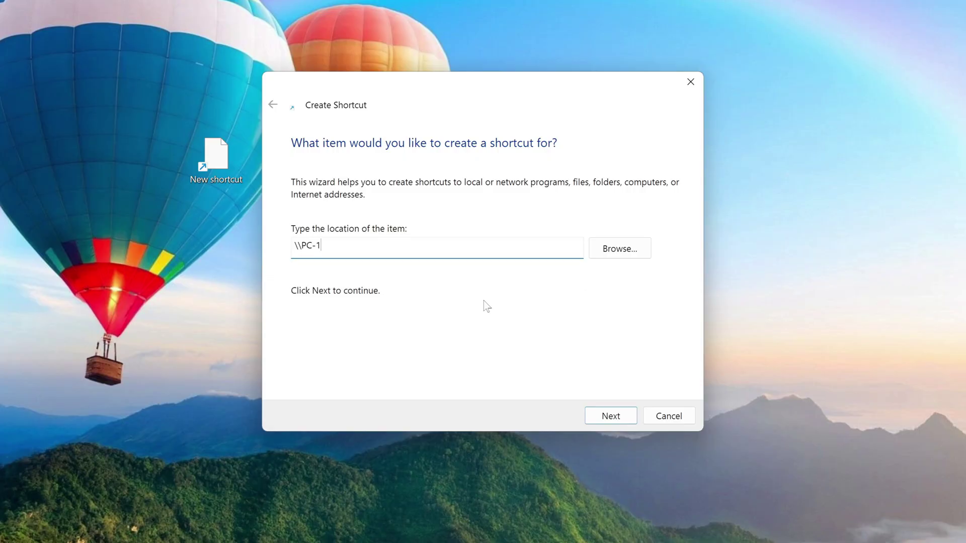
{"action": "left_click", "coordinate": [606, 418]}
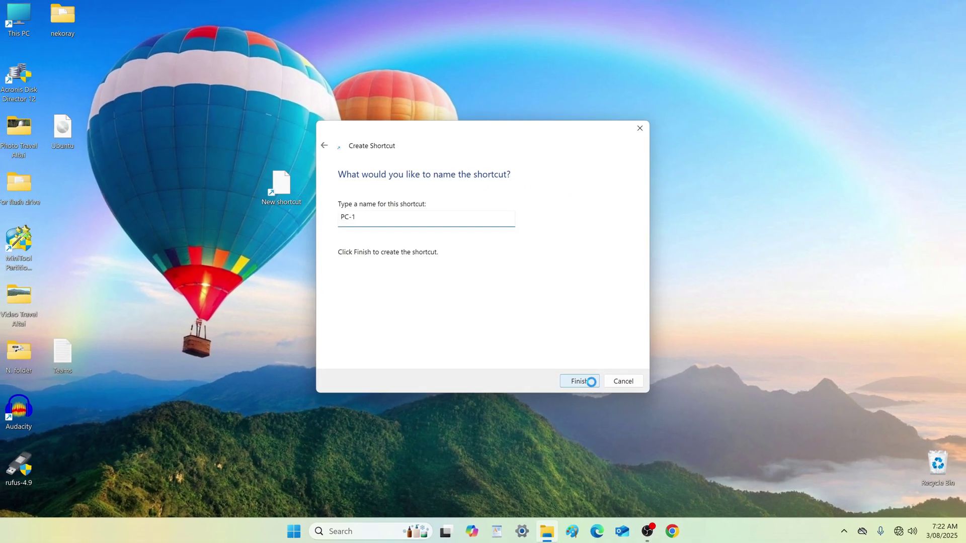
{"action": "left_click", "coordinate": [607, 418]}
{"action": "left_click", "coordinate": [591, 382]}
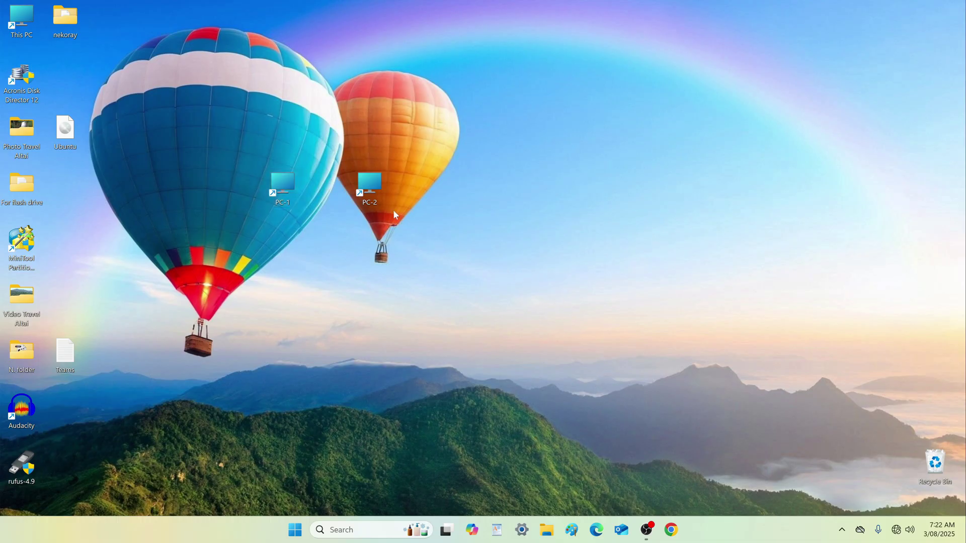
{"action": "double_click", "coordinate": [371, 188]}
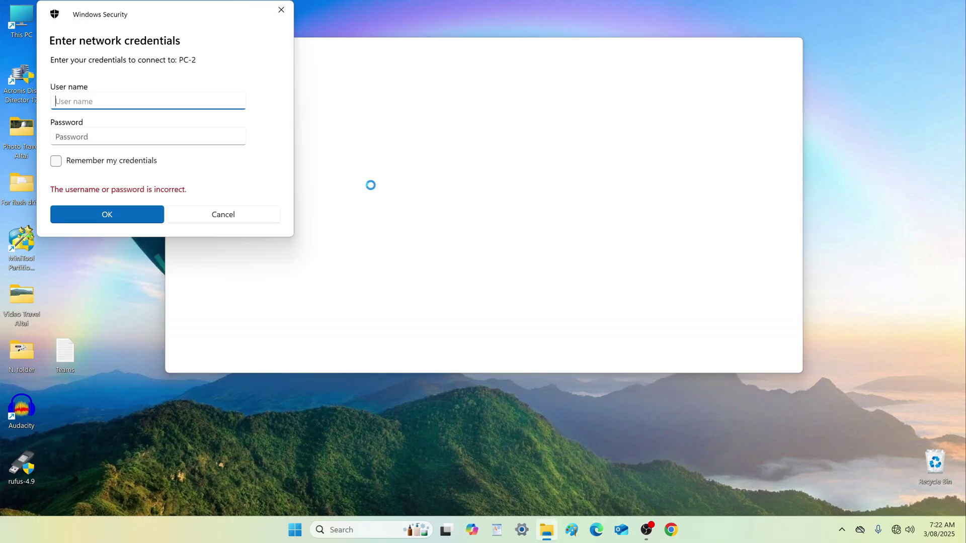
{"action": "left_click_drag", "start_coordinate": [193, 15], "coordinate": [475, 56]}
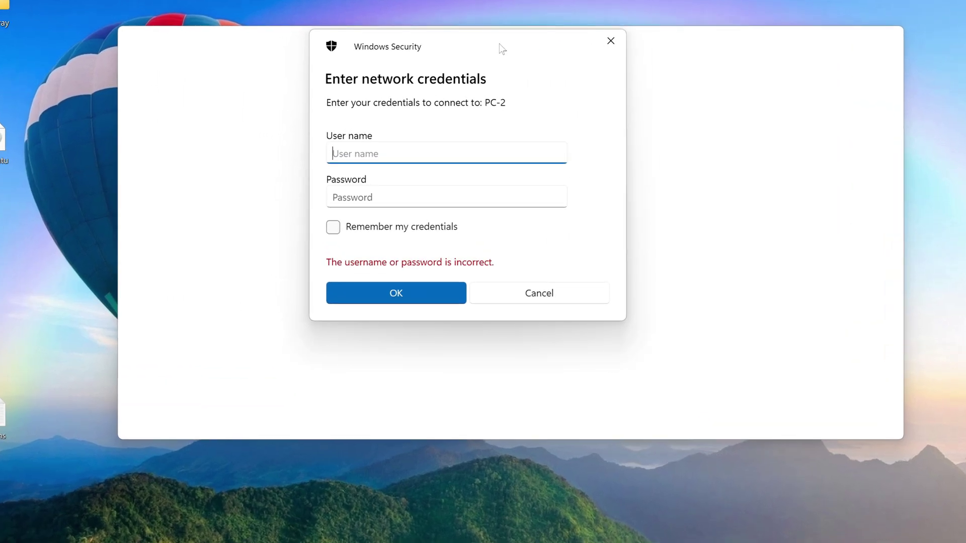
{"action": "type", "text": "PC-2\\t'Malik"}
{"action": "key", "text": "Tab"}
{"action": "type", "text": "••••••••••••••••••"}
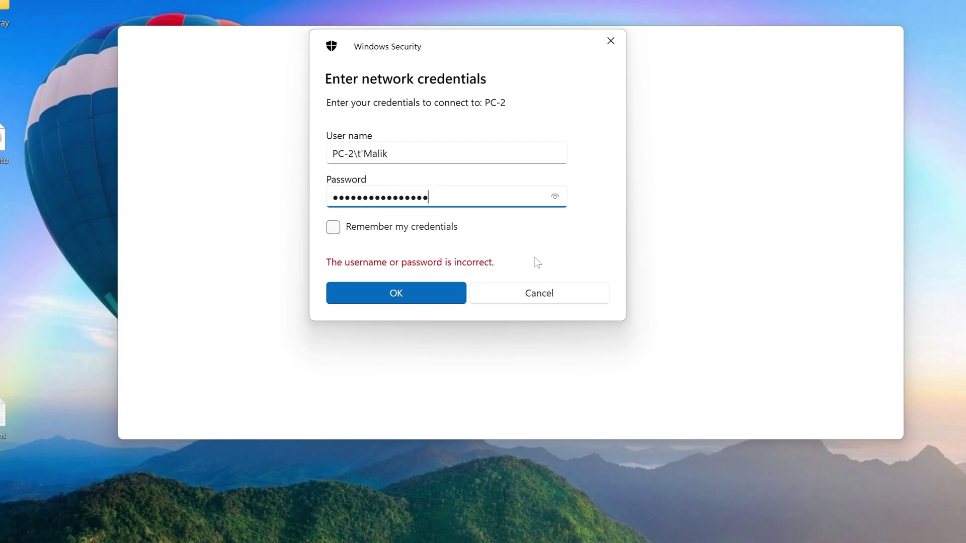
{"action": "left_click", "coordinate": [431, 302]}
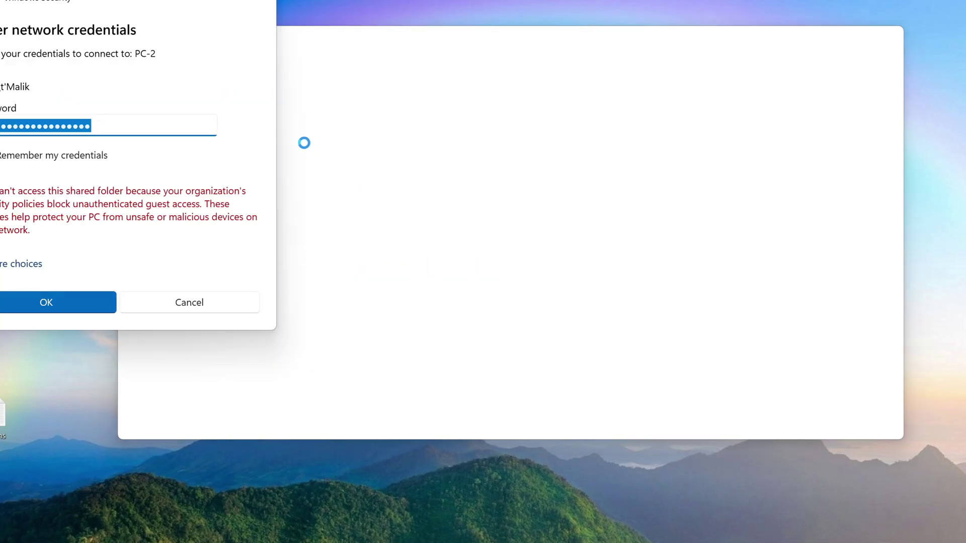
{"action": "left_click_drag", "start_coordinate": [177, 7], "coordinate": [572, 20]}
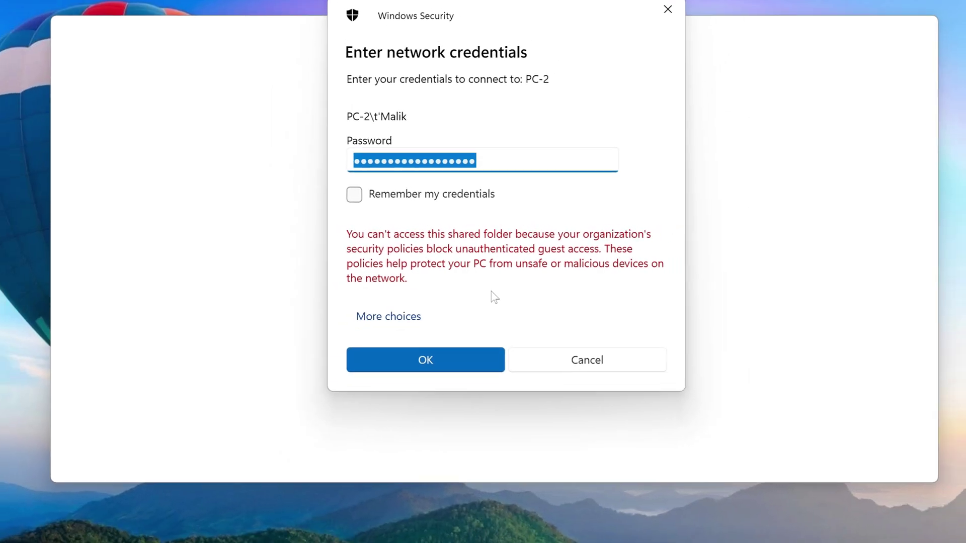
{"action": "left_click", "coordinate": [564, 351]}
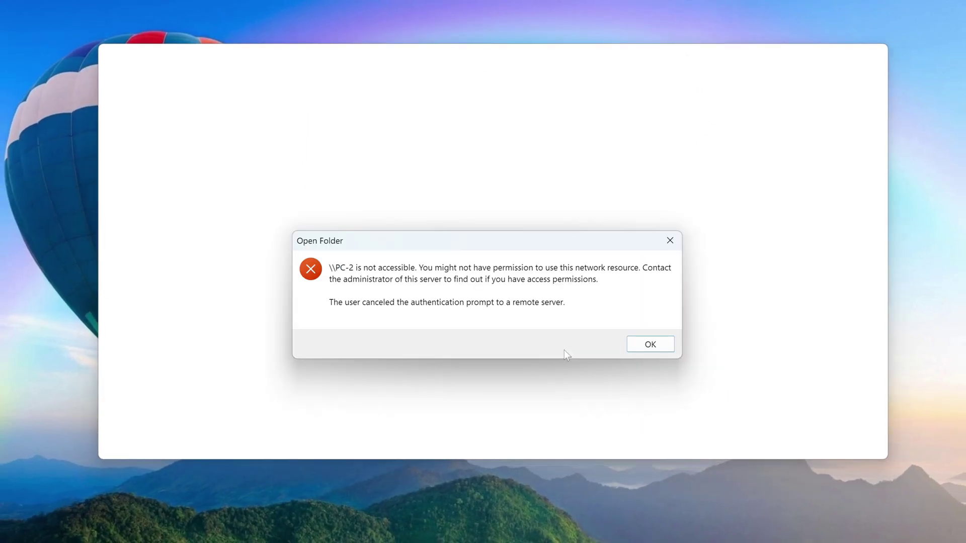
{"action": "left_click", "coordinate": [663, 348]}
{"action": "left_click", "coordinate": [622, 287]}
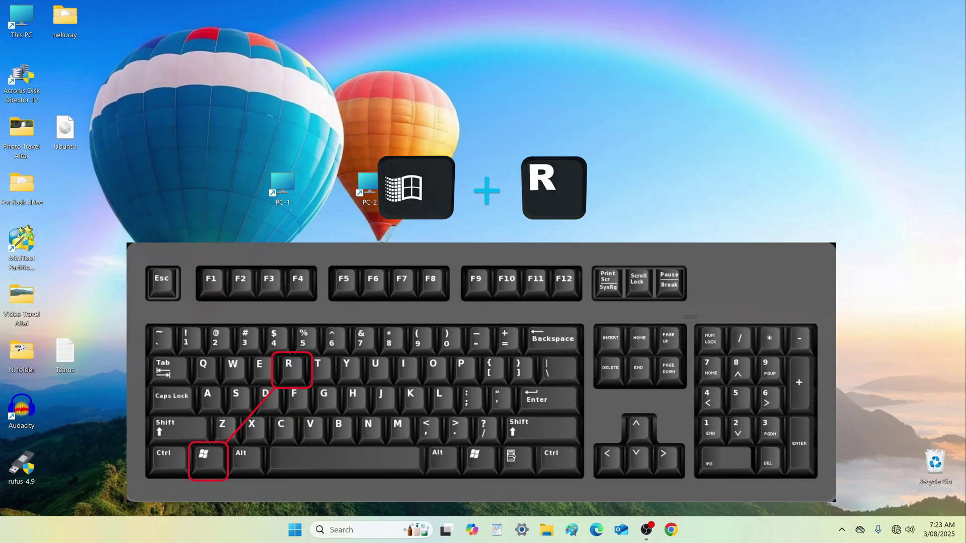
Step: Run gpedit.msc from the Run box to launch the Local Group Policy Editor
{"action": "key", "text": "super+r"}
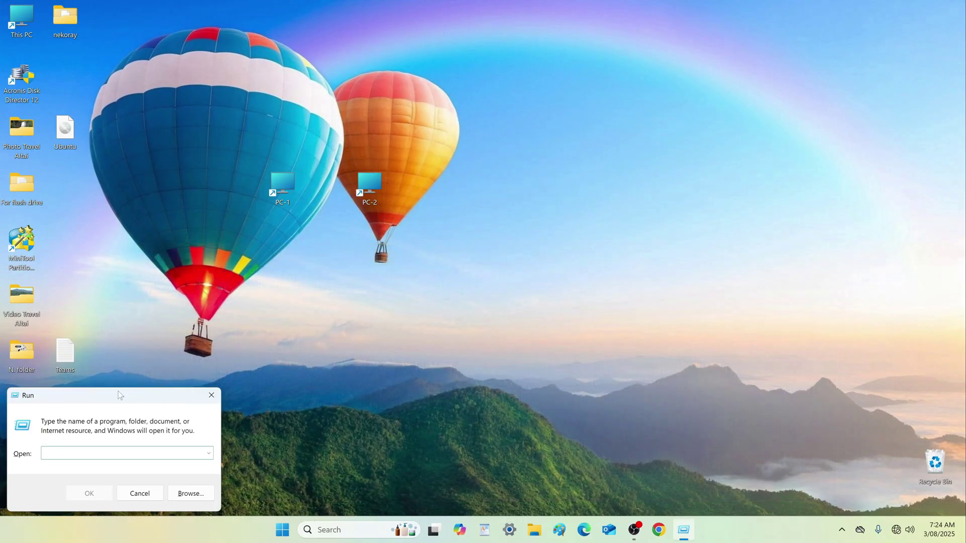
{"action": "left_click_drag", "start_coordinate": [120, 395], "coordinate": [506, 102]}
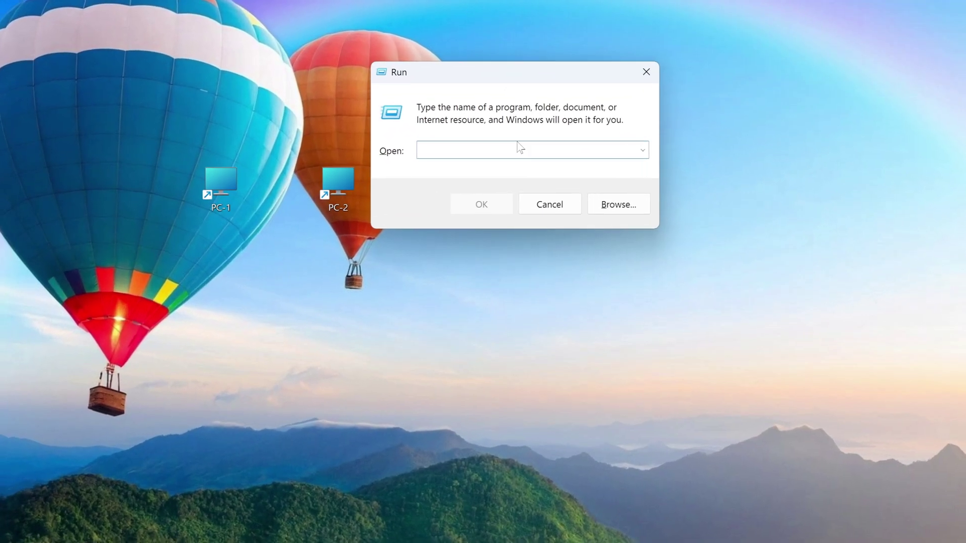
{"action": "type", "text": "gpedit.msc"}
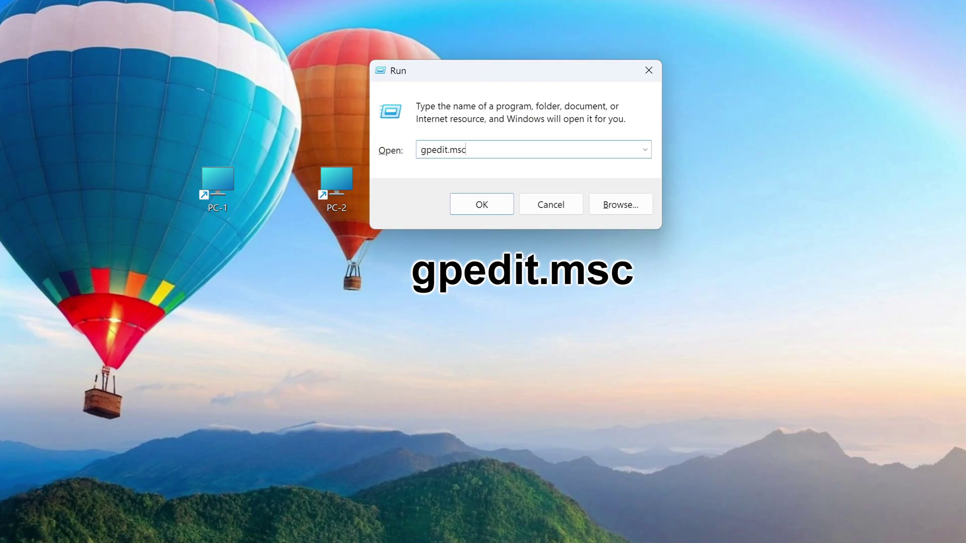
{"action": "left_click", "coordinate": [498, 213]}
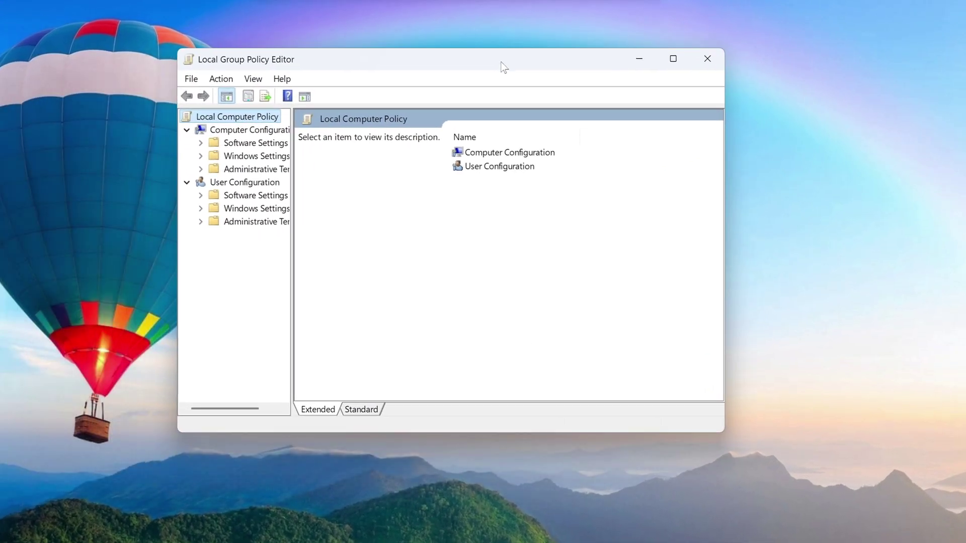
Step: Browse Administrative Templates > Network to the Lanman Workstation policy settings
{"action": "left_click_drag", "start_coordinate": [290, 279], "coordinate": [359, 280]}
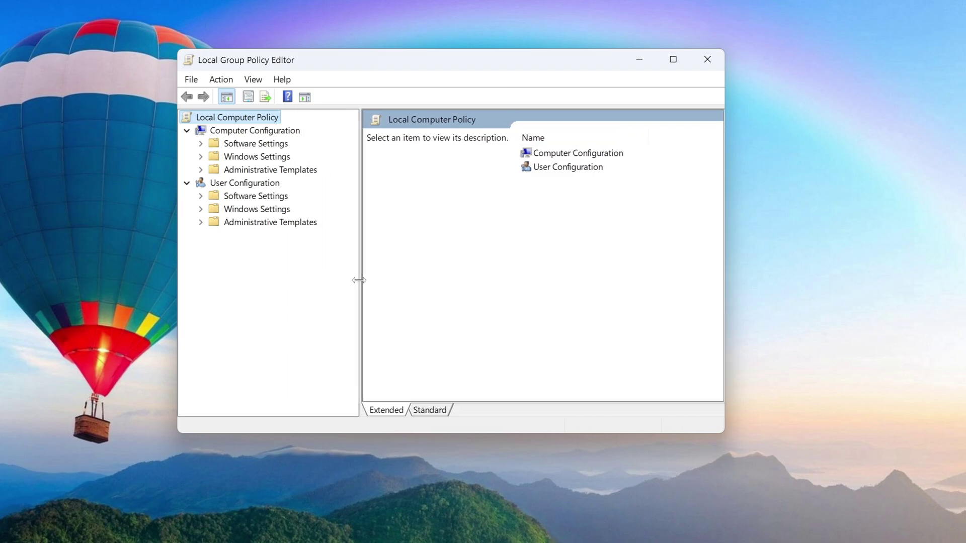
{"action": "left_click", "coordinate": [200, 170]}
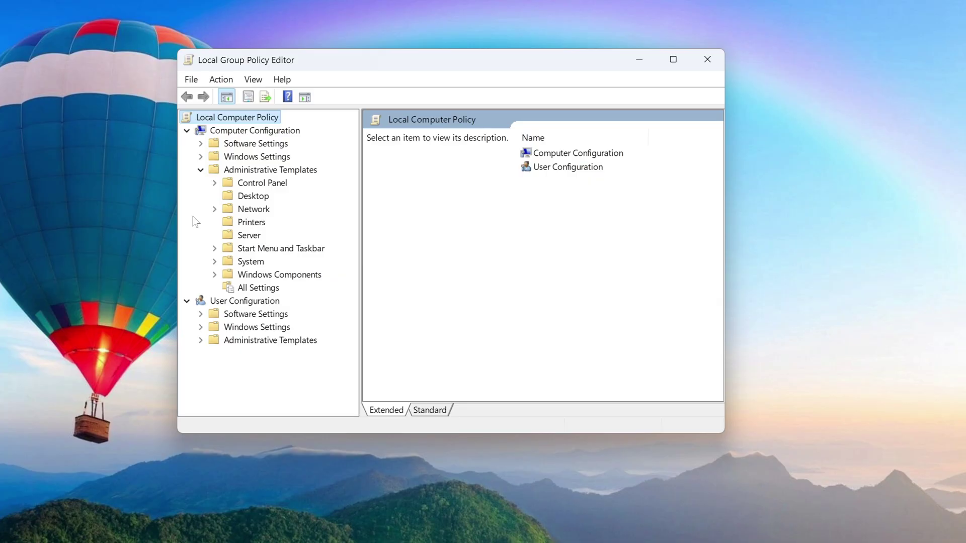
{"action": "left_click", "coordinate": [214, 209]}
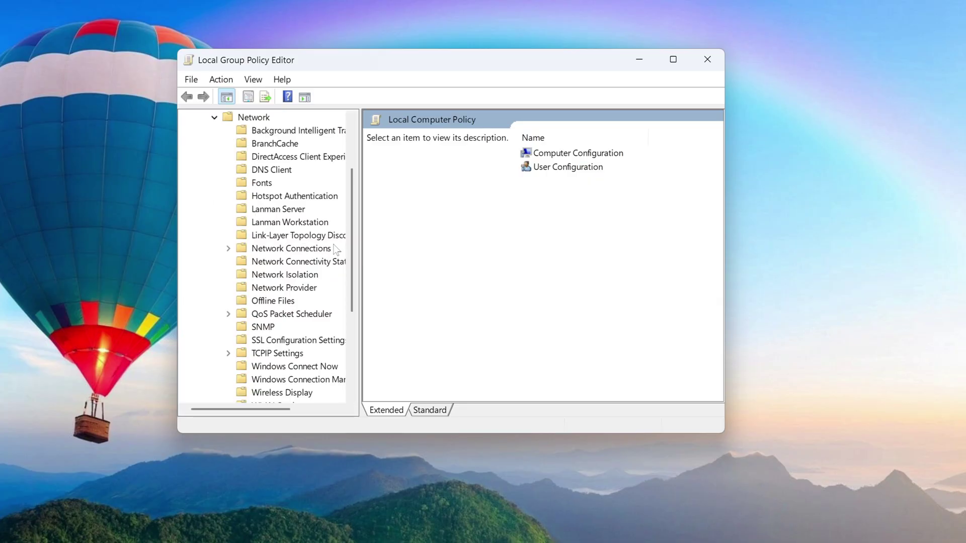
{"action": "left_click_drag", "start_coordinate": [358, 244], "coordinate": [446, 243]}
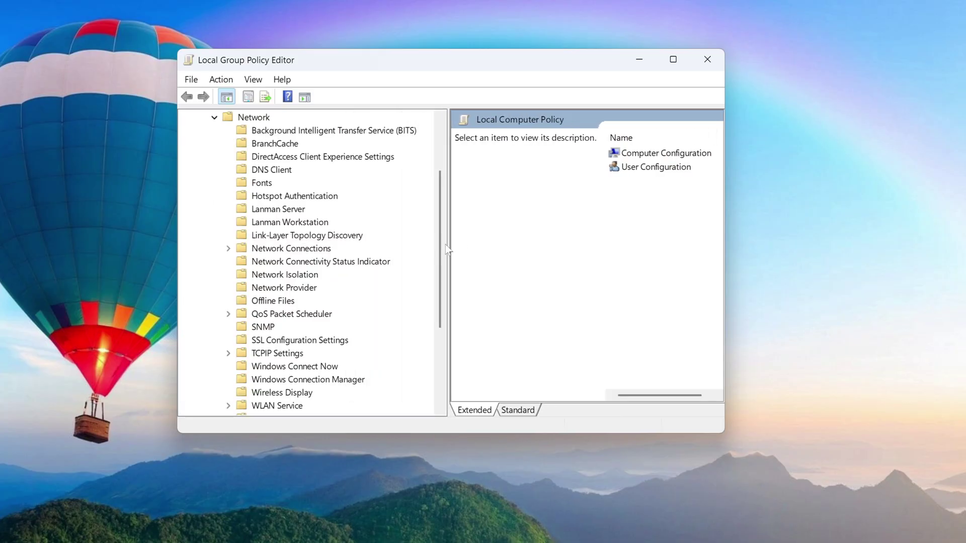
{"action": "left_click", "coordinate": [301, 224]}
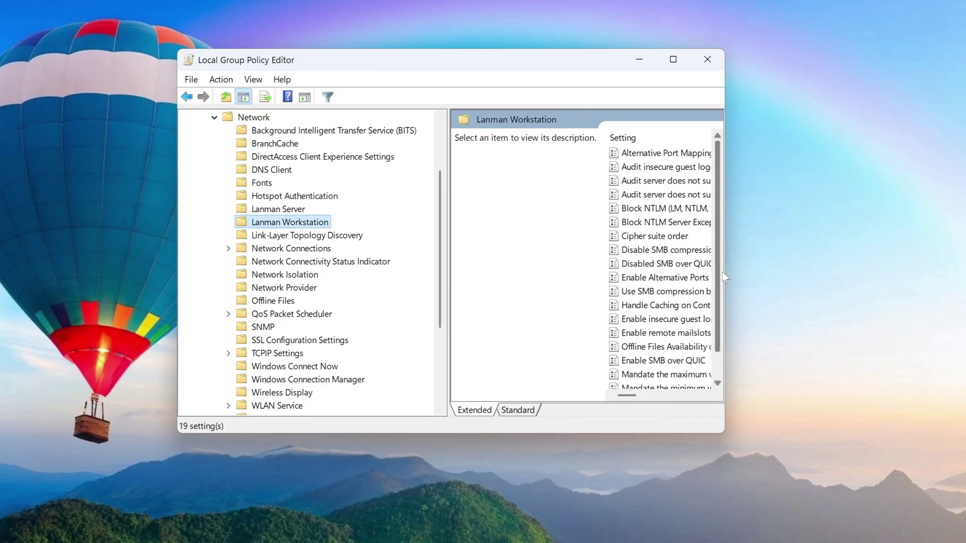
{"action": "left_click_drag", "start_coordinate": [724, 272], "coordinate": [878, 261]}
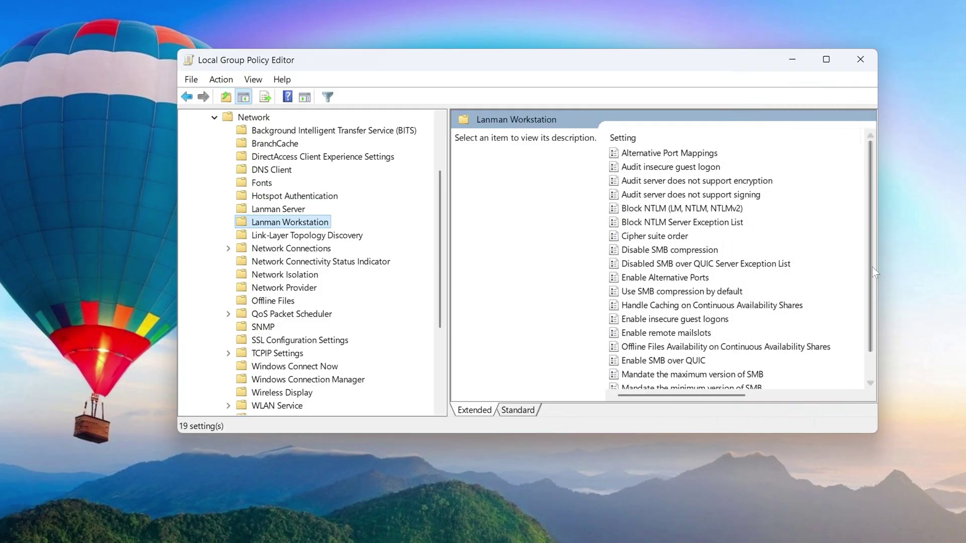
Step: Set the Enable insecure guest logons policy to Enabled and apply it
{"action": "left_click", "coordinate": [653, 322]}
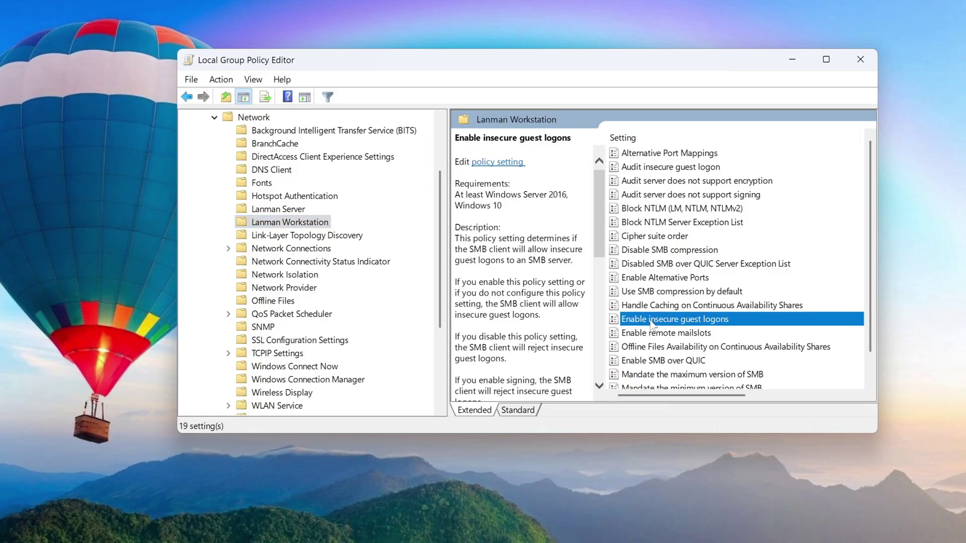
{"action": "double_click", "coordinate": [653, 322]}
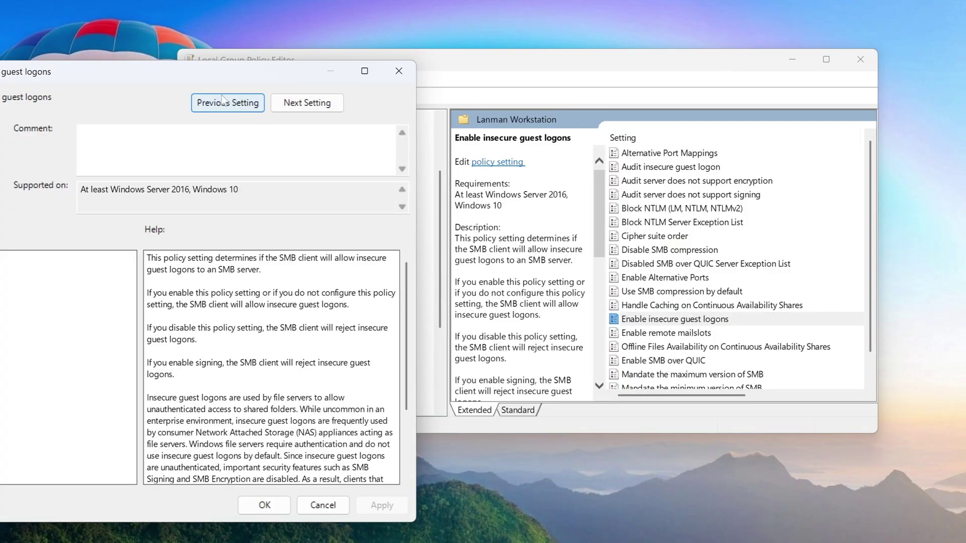
{"action": "left_click_drag", "start_coordinate": [182, 77], "coordinate": [482, 45]}
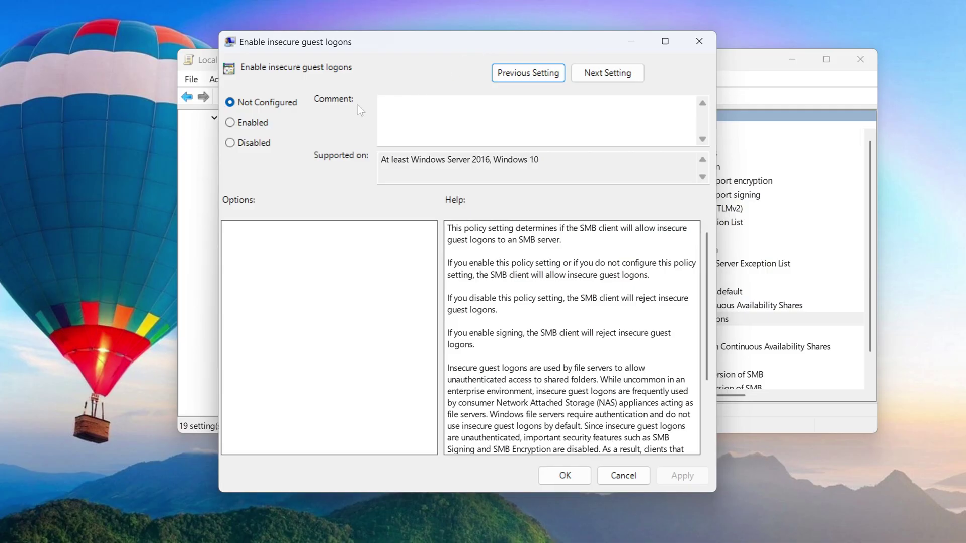
{"action": "left_click", "coordinate": [250, 124]}
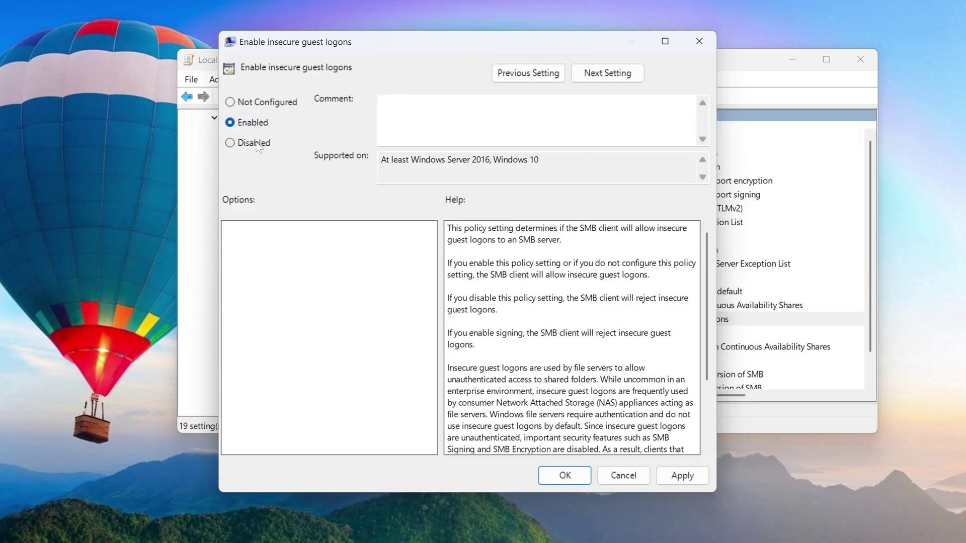
{"action": "left_click", "coordinate": [675, 477]}
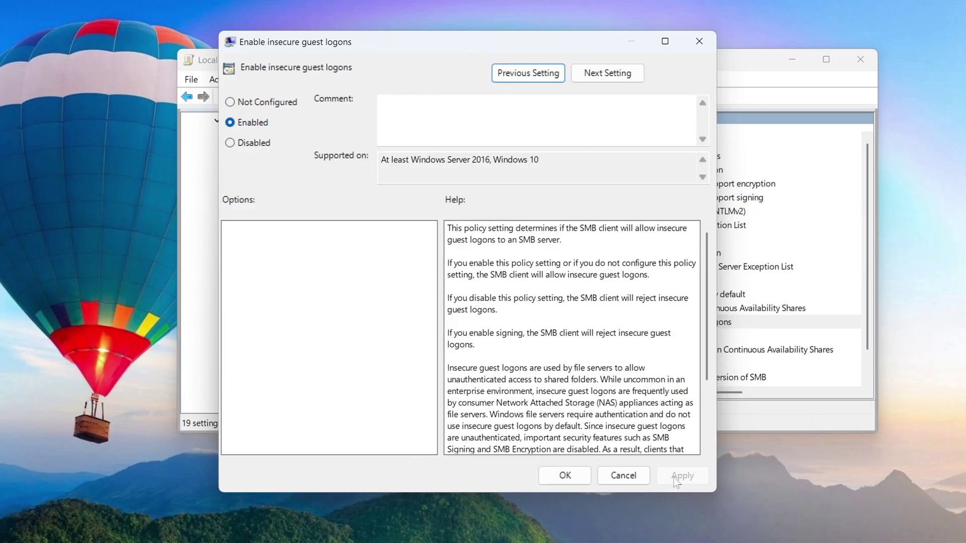
{"action": "left_click", "coordinate": [561, 478]}
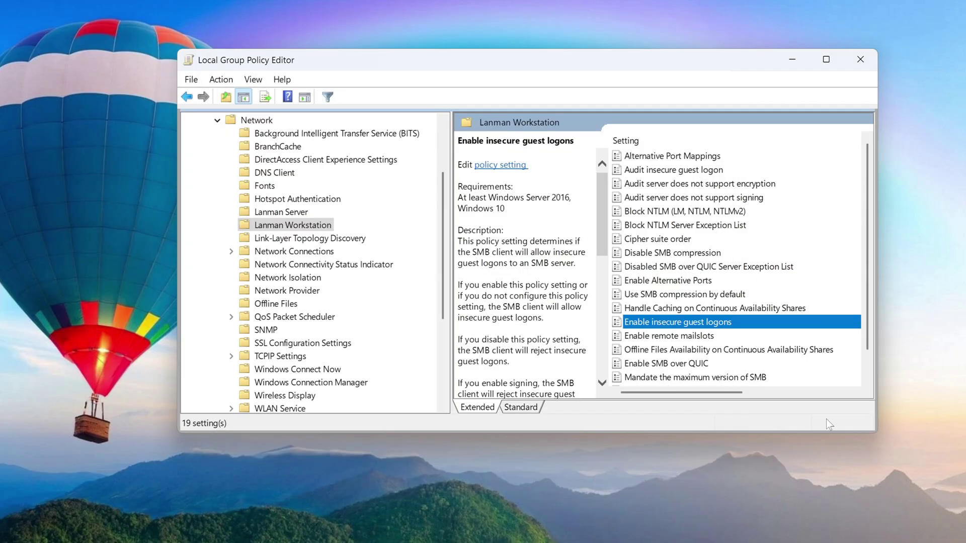
Step: Close the Group Policy Editor and reopen the PC-2 network shortcut
{"action": "left_click", "coordinate": [860, 59]}
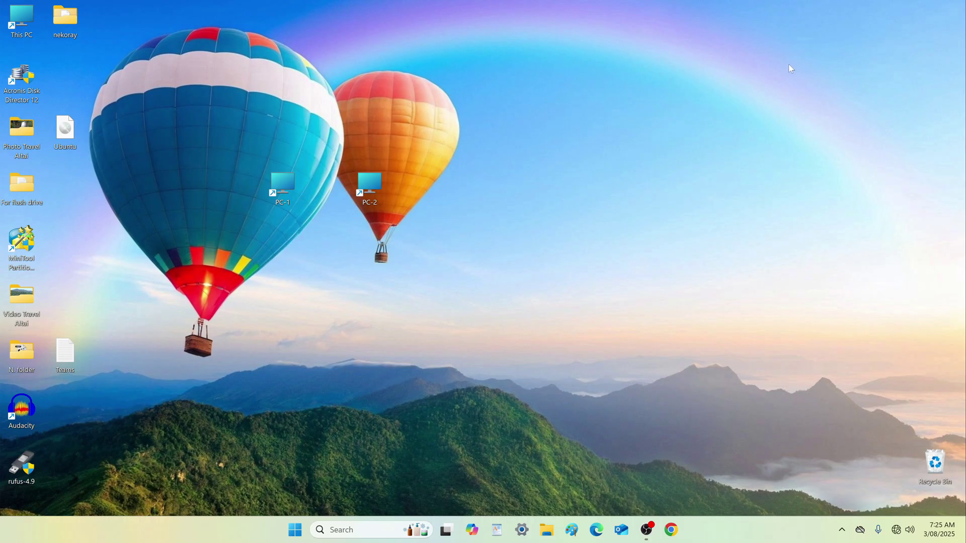
{"action": "double_click", "coordinate": [370, 186]}
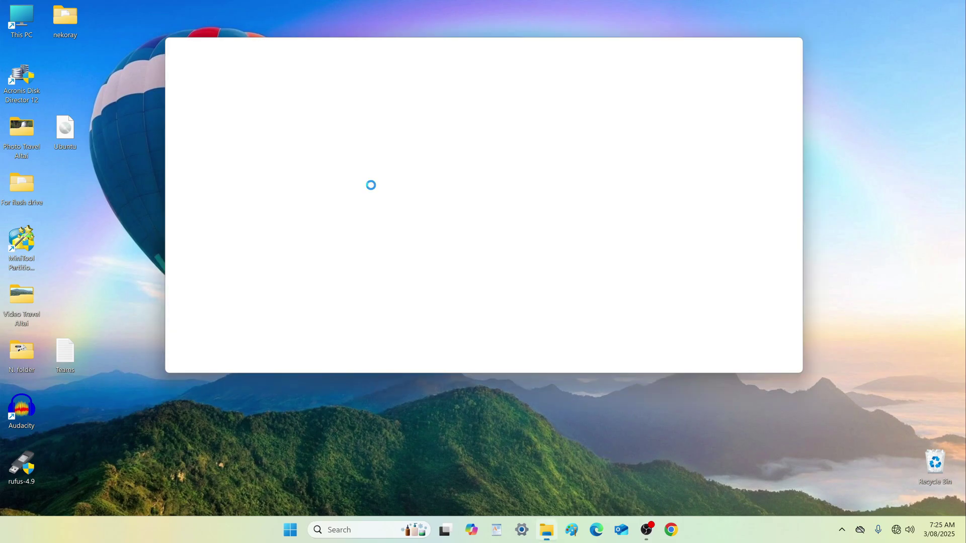
{"action": "left_click_drag", "start_coordinate": [210, 15], "coordinate": [543, 56]}
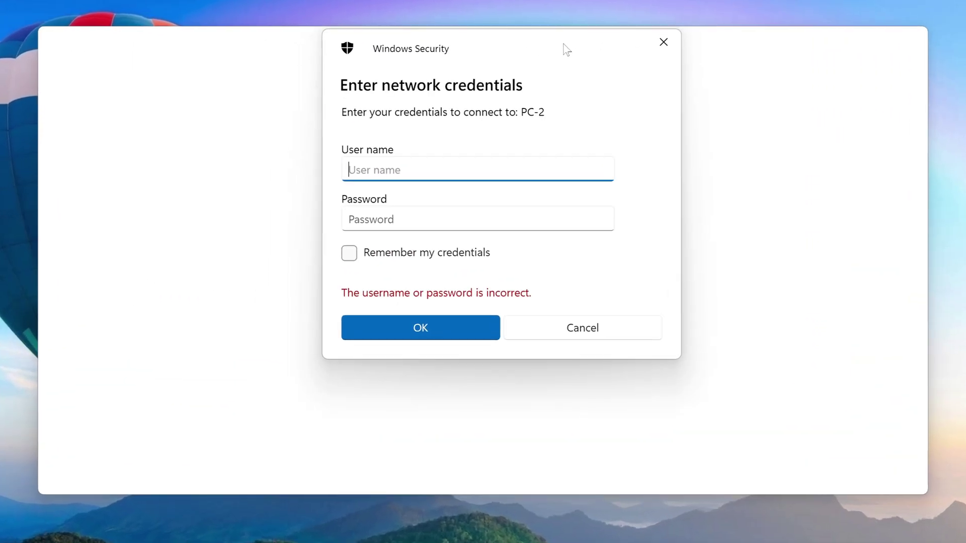
Step: Sign in to PC-2 with a user name and password, then dismiss network error 1208
{"action": "type", "text": "PC-2\\t'Malik"}
{"action": "key", "text": "Tab"}
{"action": "type", "text": "******************"}
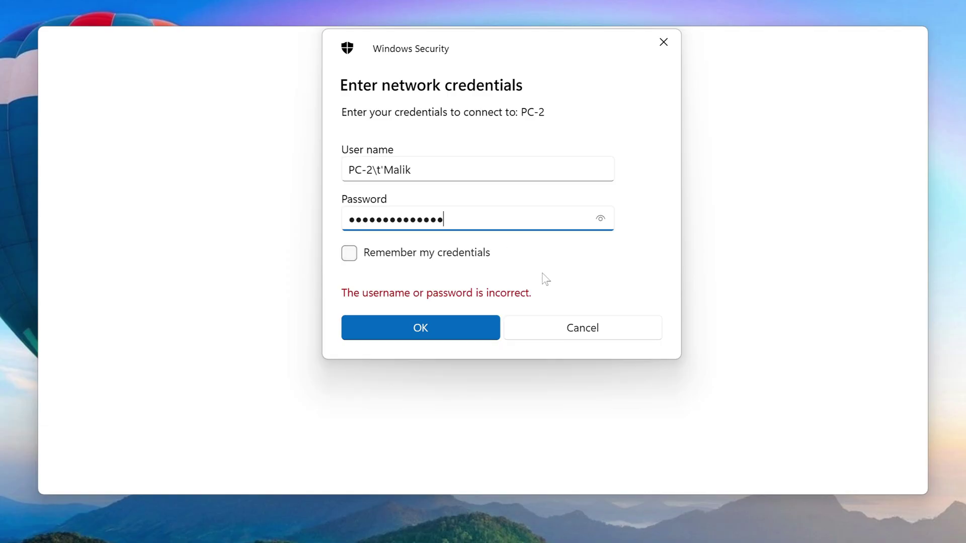
{"action": "left_click", "coordinate": [461, 338]}
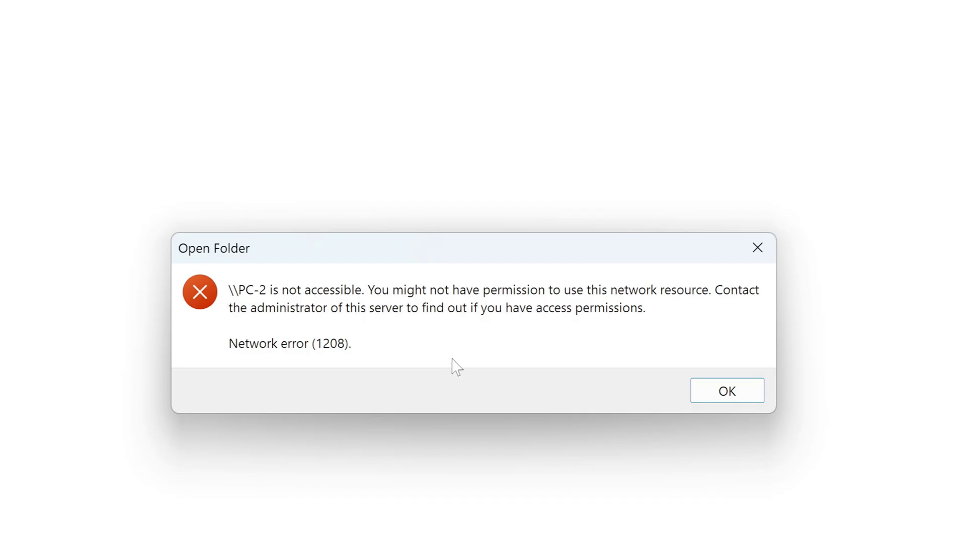
{"action": "left_click", "coordinate": [702, 395]}
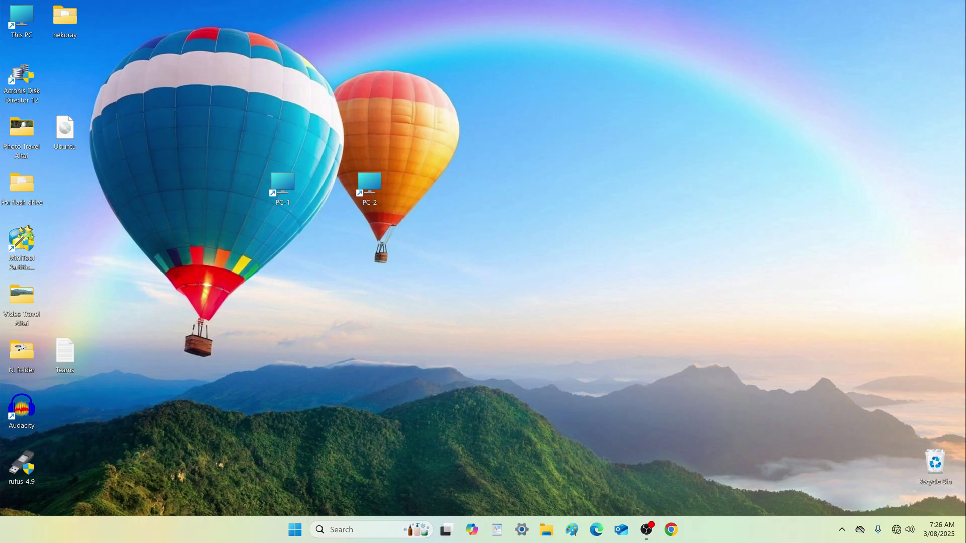
{"action": "left_click", "coordinate": [382, 529]}
Step: Run Command Prompt as administrator from a 'coman' search and open the Teams reg add file
{"action": "type", "text": "com"}
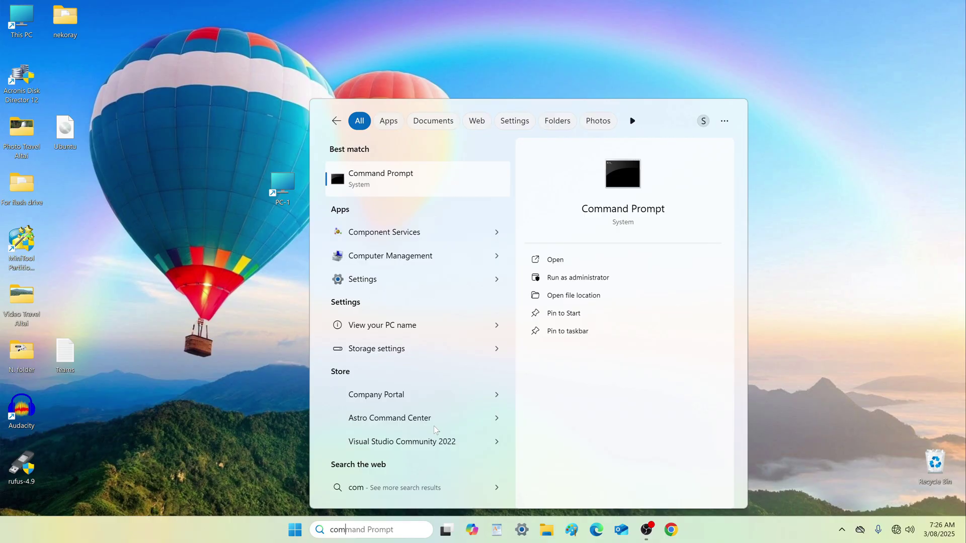
{"action": "type", "text": "an"}
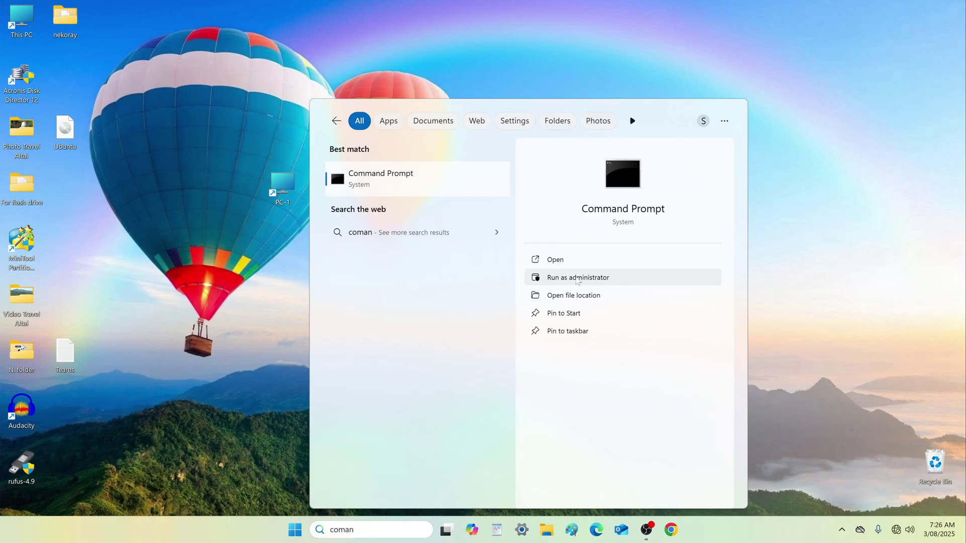
{"action": "left_click", "coordinate": [577, 278]}
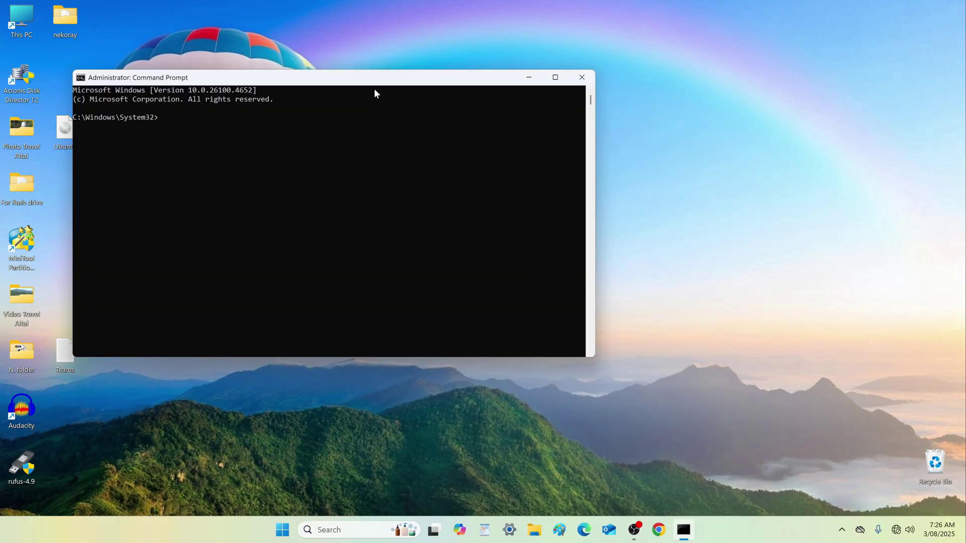
{"action": "left_click_drag", "start_coordinate": [374, 90], "coordinate": [439, 58]}
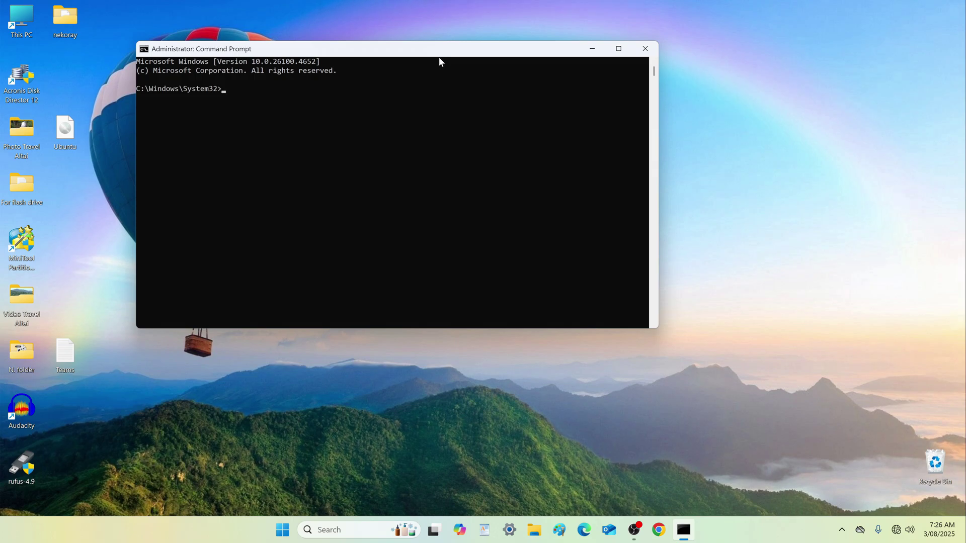
{"action": "double_click", "coordinate": [62, 357]}
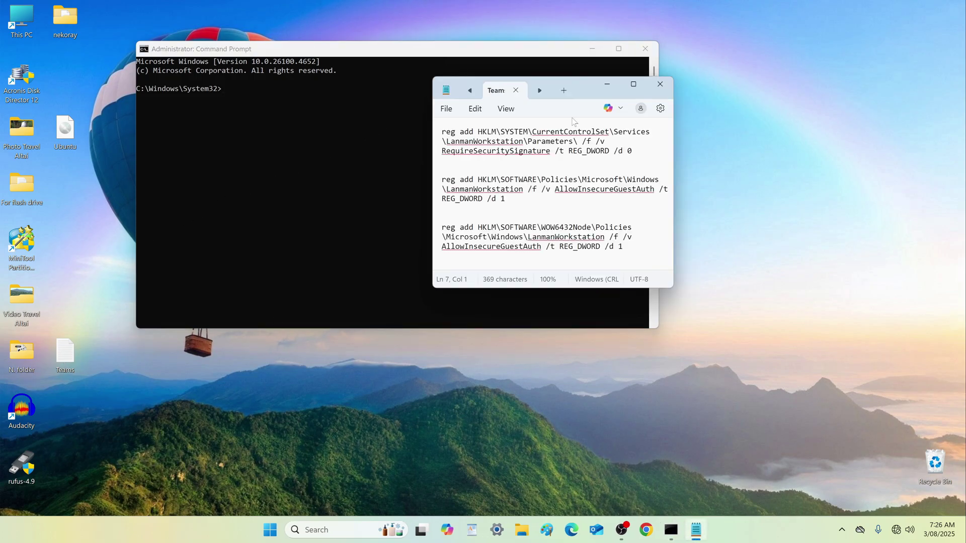
Step: Copy the first reg add command, setting RequireSecuritySignature to 0, from Notepad
{"action": "left_click_drag", "start_coordinate": [585, 90], "coordinate": [808, 56]}
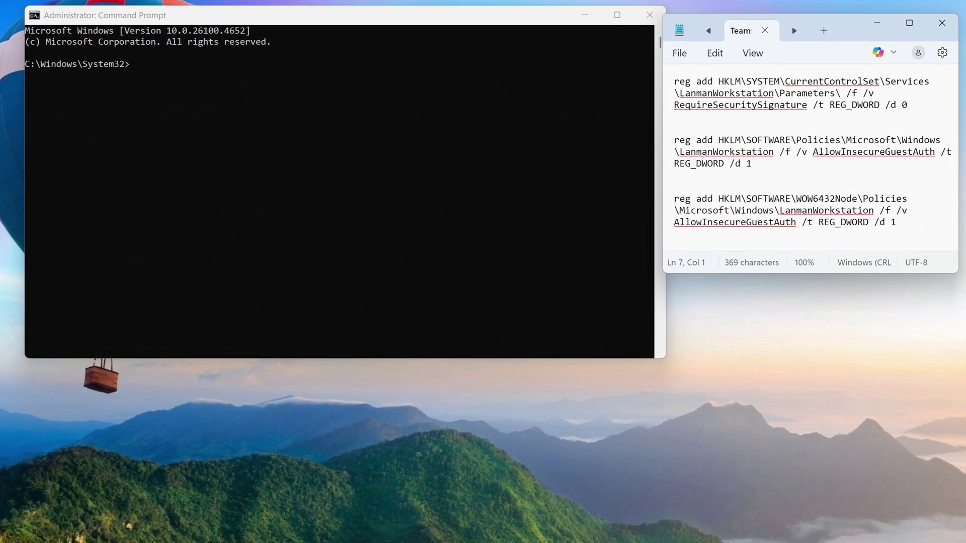
{"action": "key", "text": "shift+Down"}
{"action": "key", "text": "shift+Down"}
{"action": "key", "text": "shift+Down"}
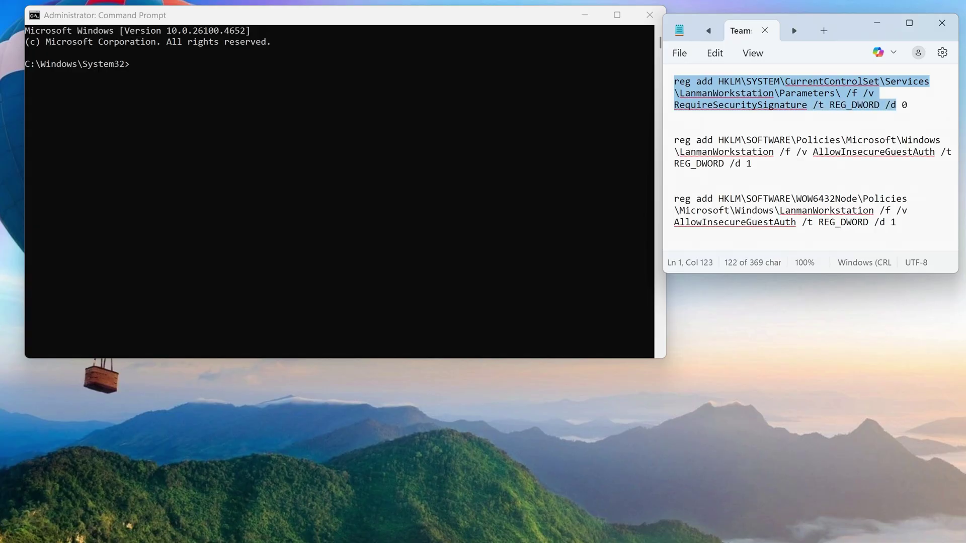
{"action": "right_click", "coordinate": [768, 101]}
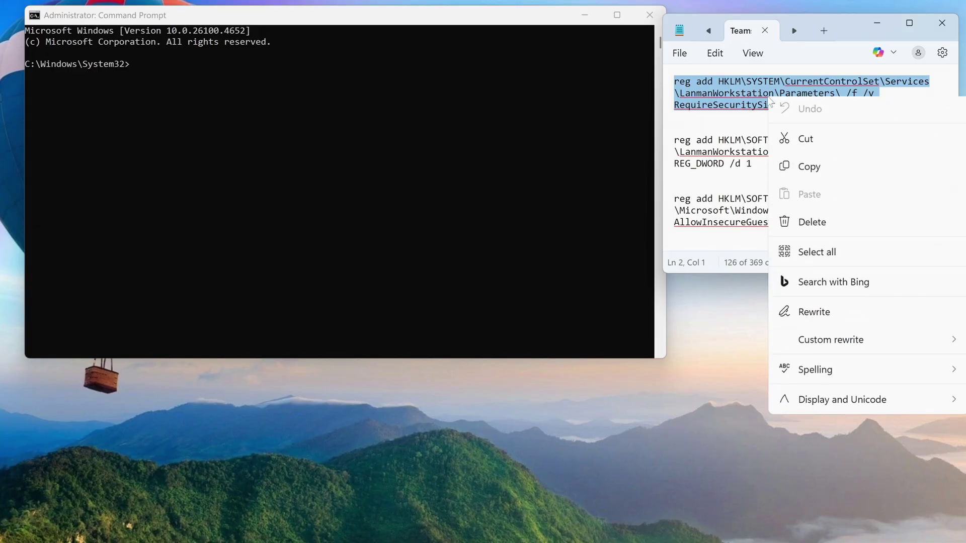
{"action": "left_click", "coordinate": [813, 175]}
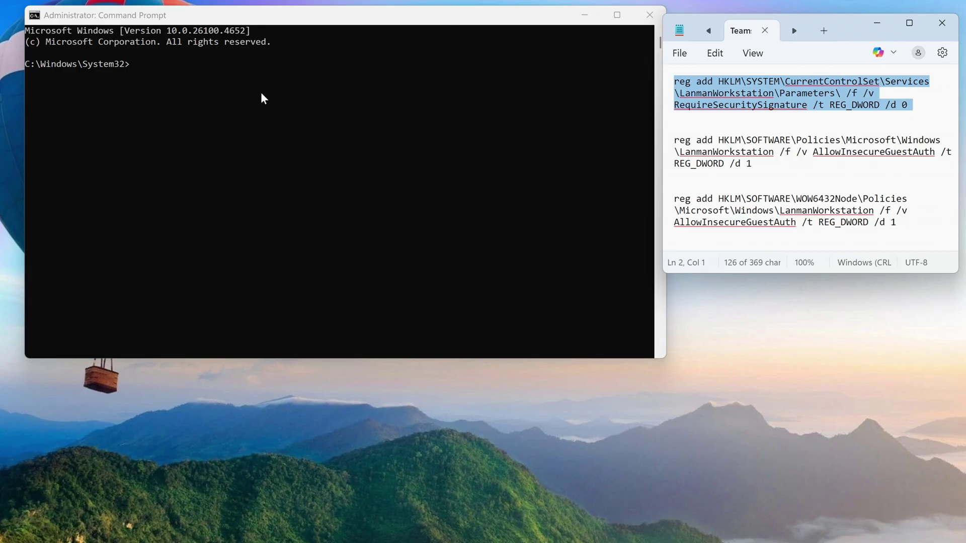
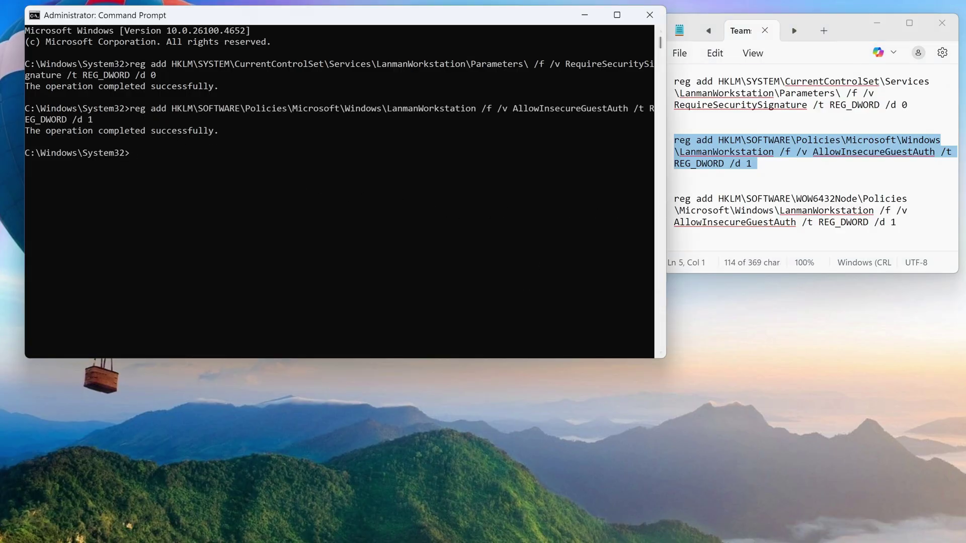
Step: Run the third reg add command, setting WOW6432Node AllowInsecureGuestAuth to 1, then exit Command Prompt
{"action": "left_click_drag", "start_coordinate": [674, 199], "coordinate": [896, 221]}
{"action": "right_click", "coordinate": [746, 210]}
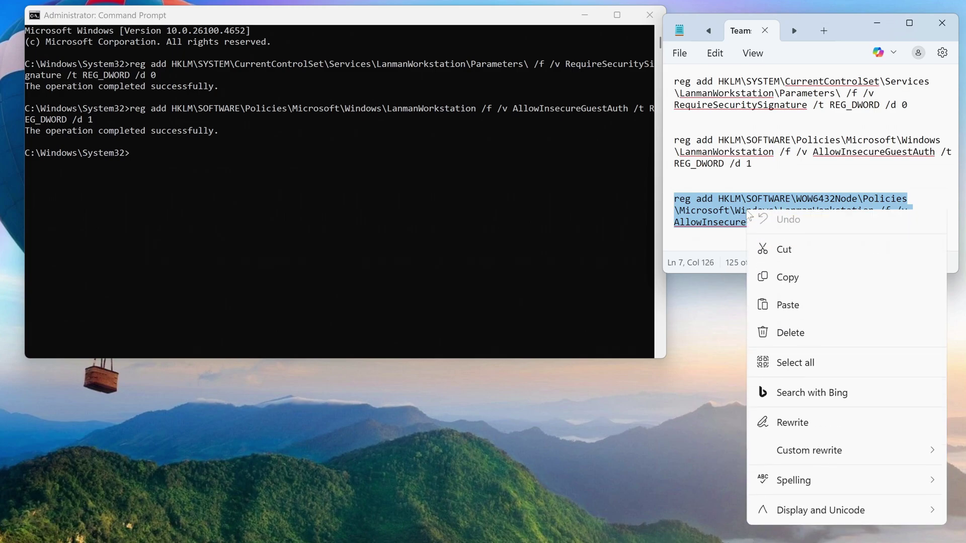
{"action": "left_click", "coordinate": [812, 285]}
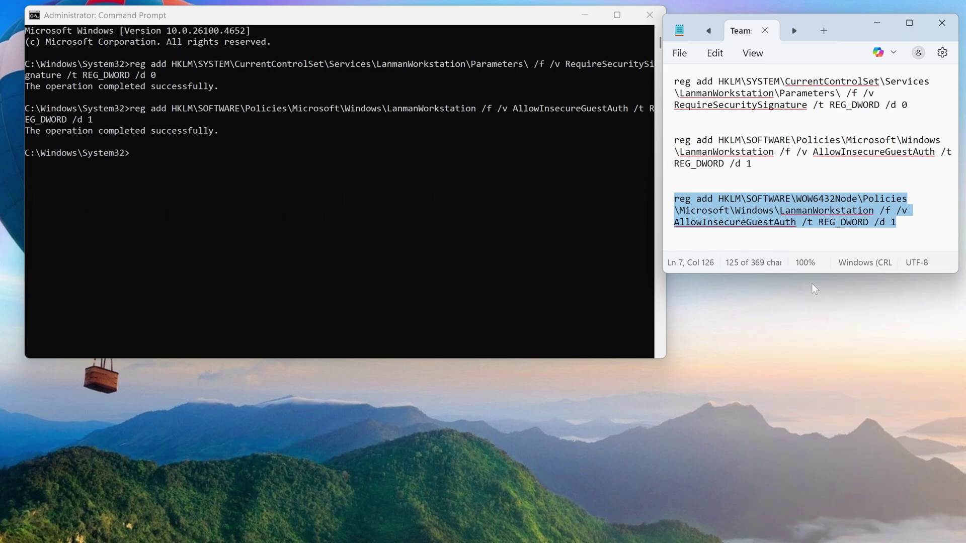
{"action": "left_click", "coordinate": [147, 149]}
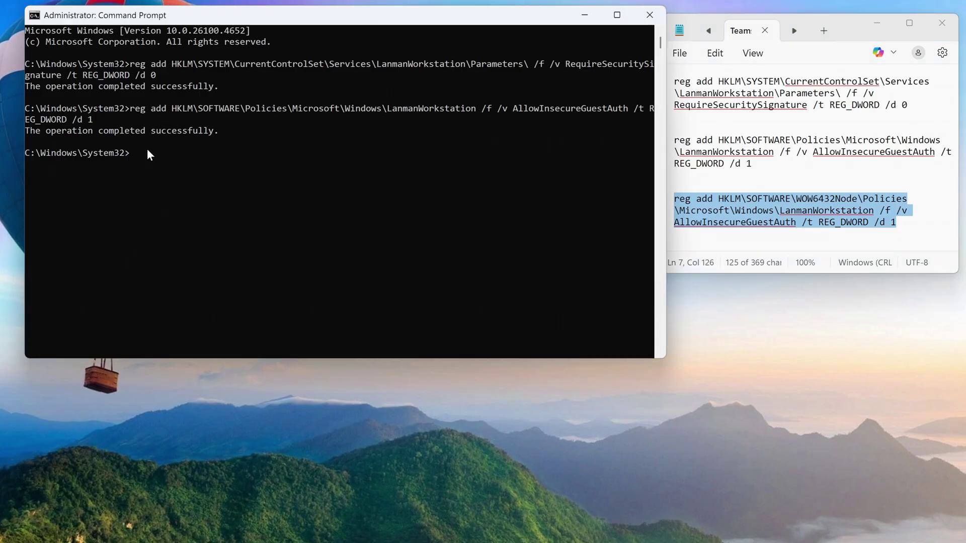
{"action": "right_click", "coordinate": [147, 149]}
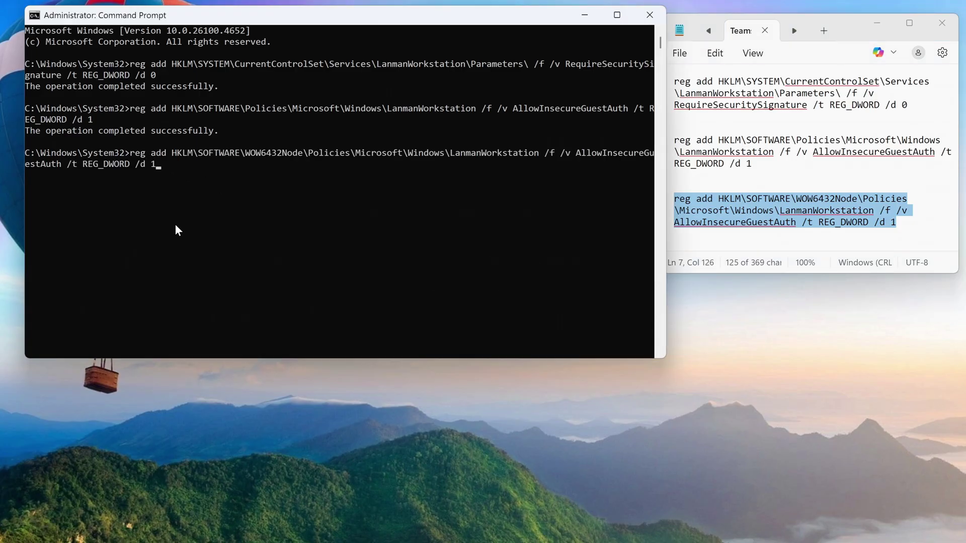
{"action": "key", "text": "Return"}
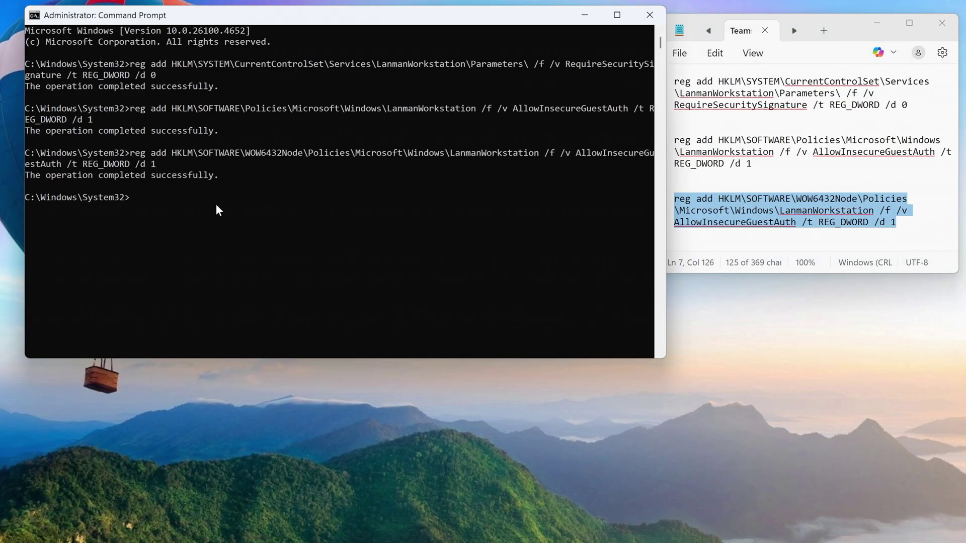
{"action": "type", "text": "exit"}
{"action": "key", "text": "Return"}
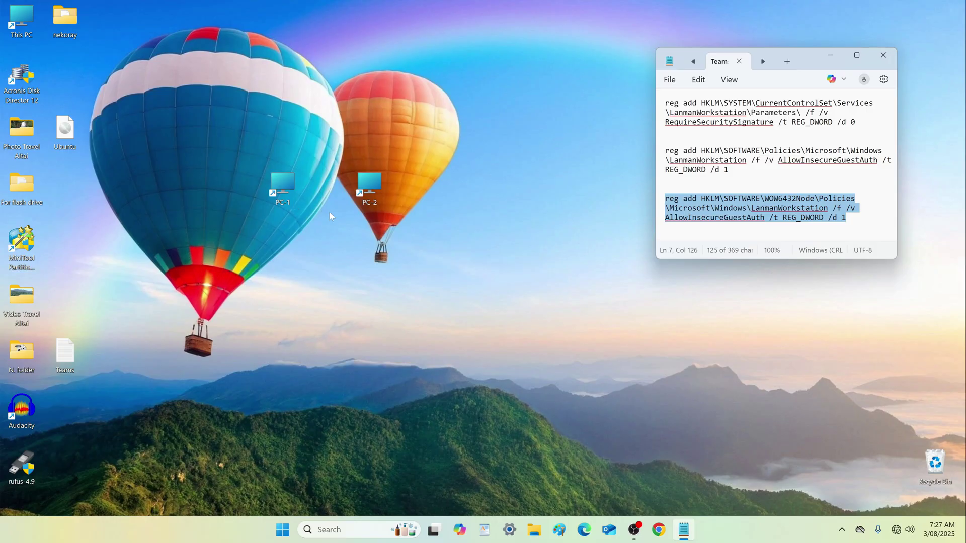
Step: Close the notes and sign in to PC-2 with its local account name and password
{"action": "left_click", "coordinate": [883, 55]}
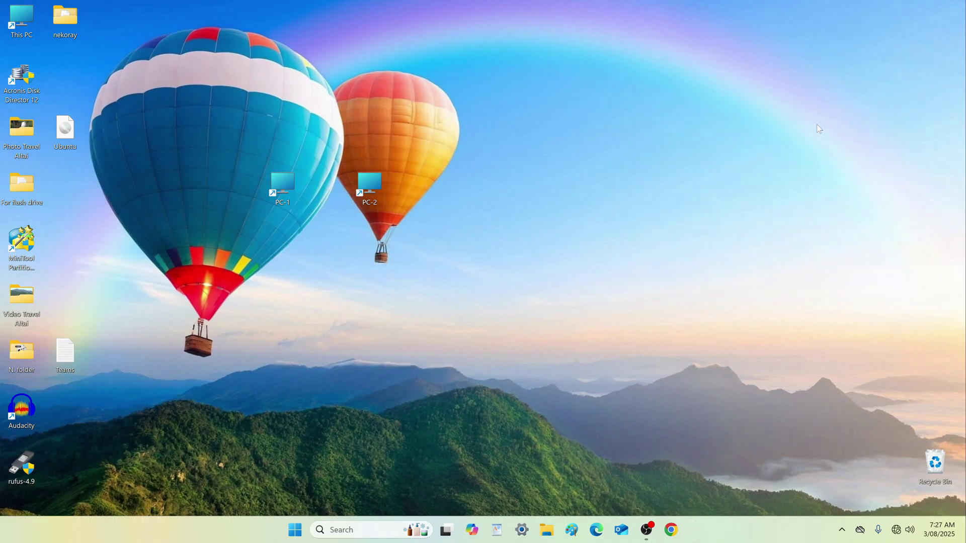
{"action": "double_click", "coordinate": [371, 184]}
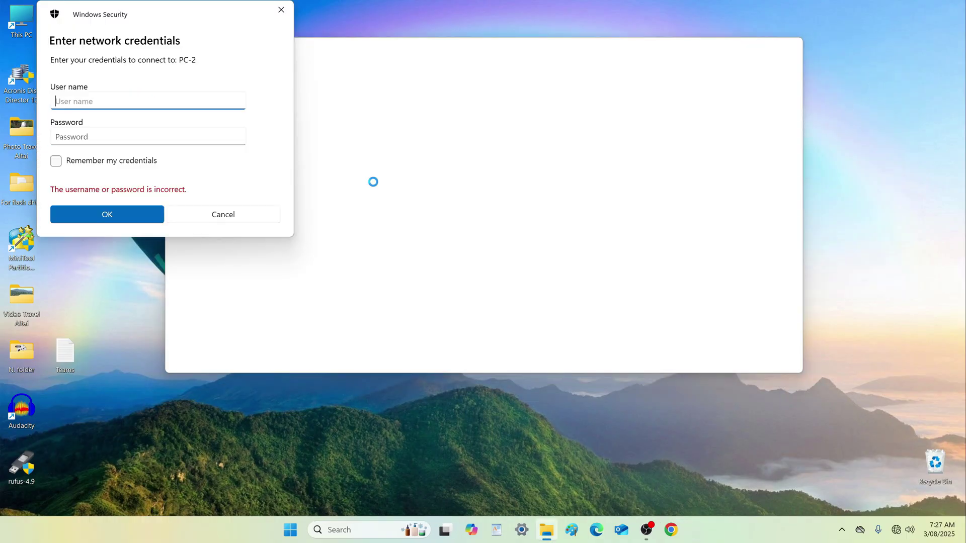
{"action": "left_click_drag", "start_coordinate": [199, 16], "coordinate": [530, 60]}
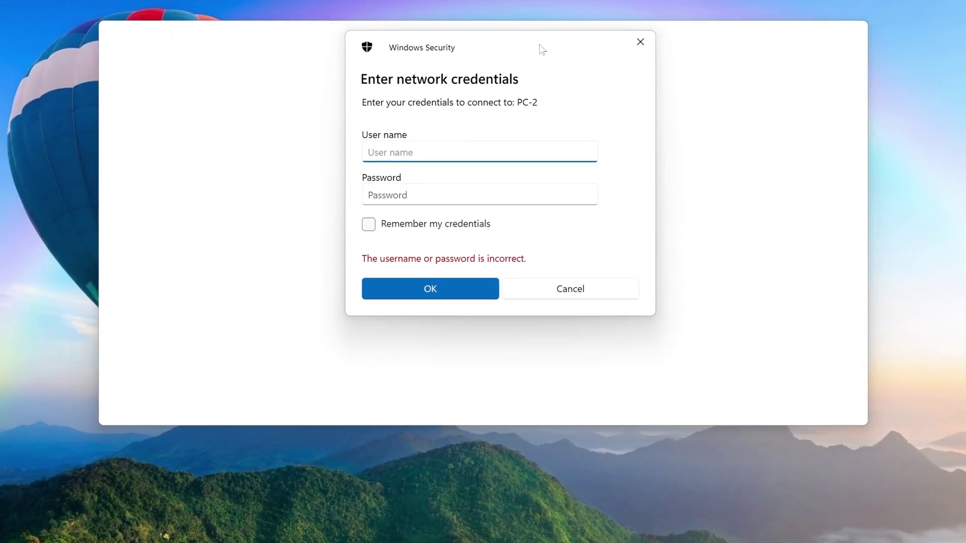
{"action": "type", "text": "PC-2\\"}
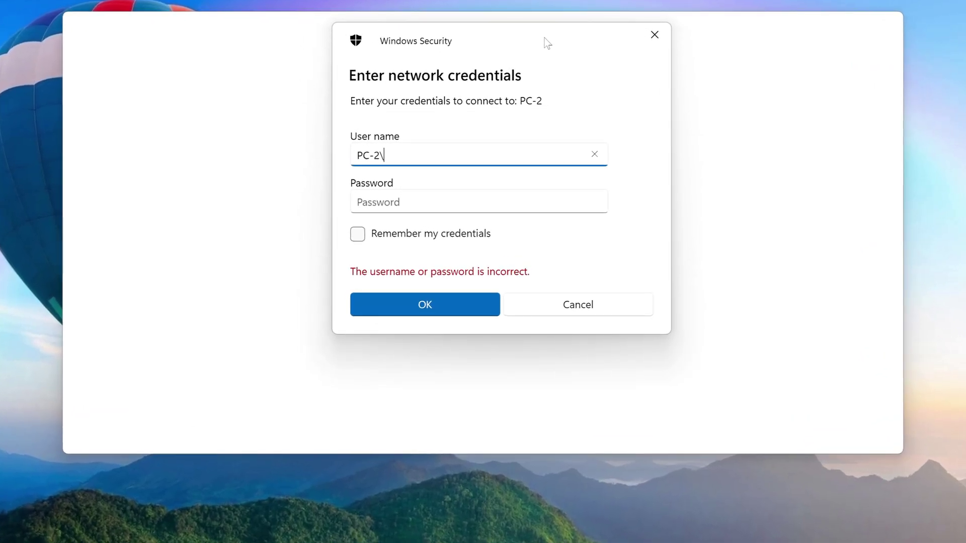
{"action": "type", "text": "t'Malik"}
{"action": "key", "text": "Tab"}
{"action": "type", "text": "*************"}
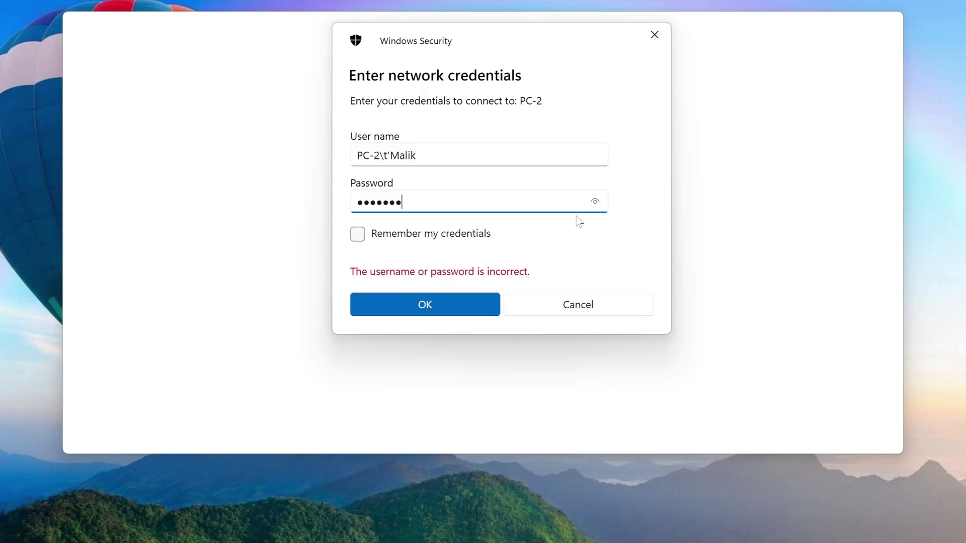
{"action": "type", "text": "*****"}
{"action": "left_click", "coordinate": [463, 303]}
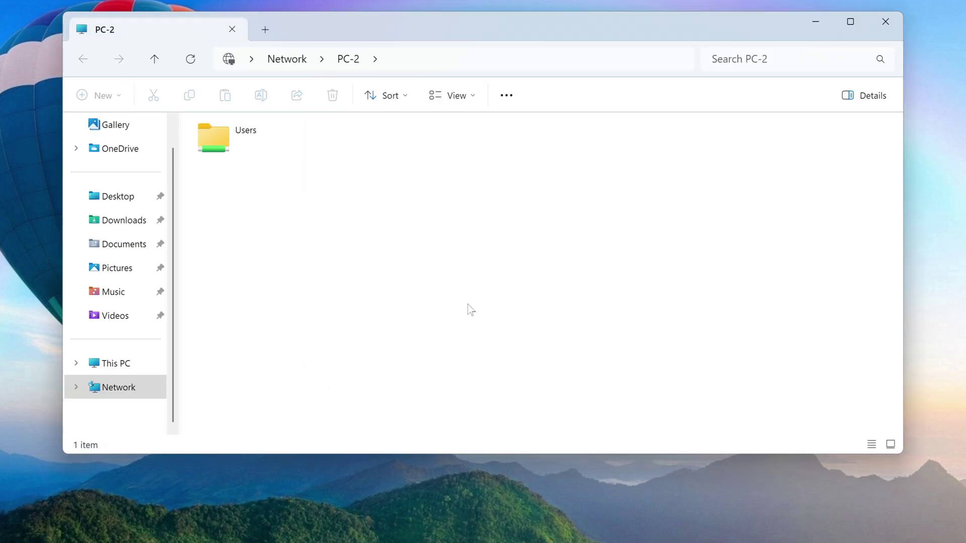
Step: Open PC-2's Users > Public > Public Documents and copy the Ubuntu image there, viewing copy details
{"action": "double_click", "coordinate": [213, 142]}
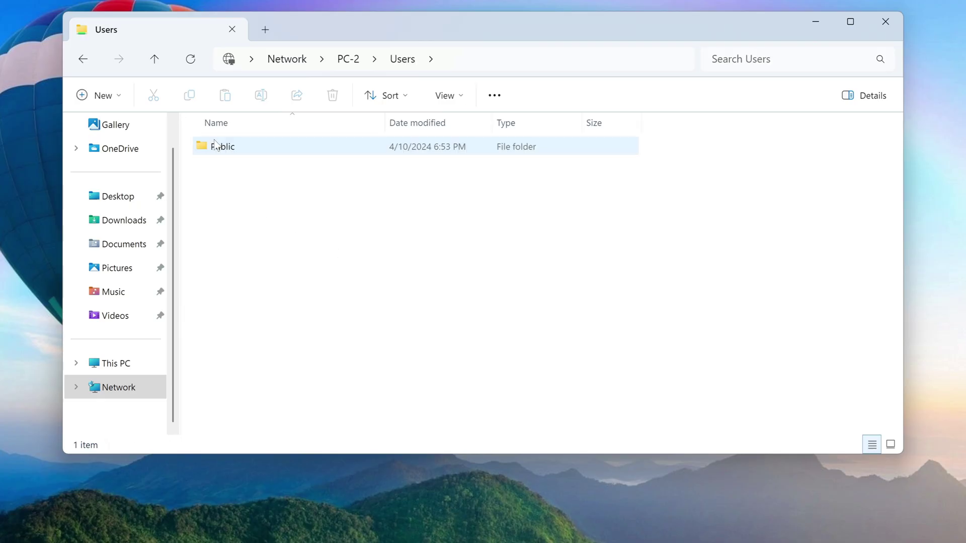
{"action": "double_click", "coordinate": [232, 150]}
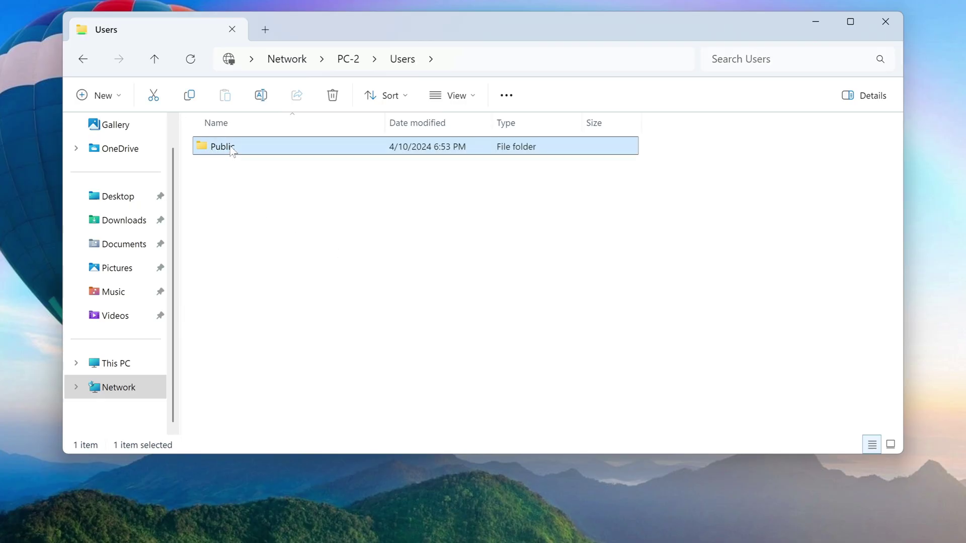
{"action": "double_click", "coordinate": [254, 149]}
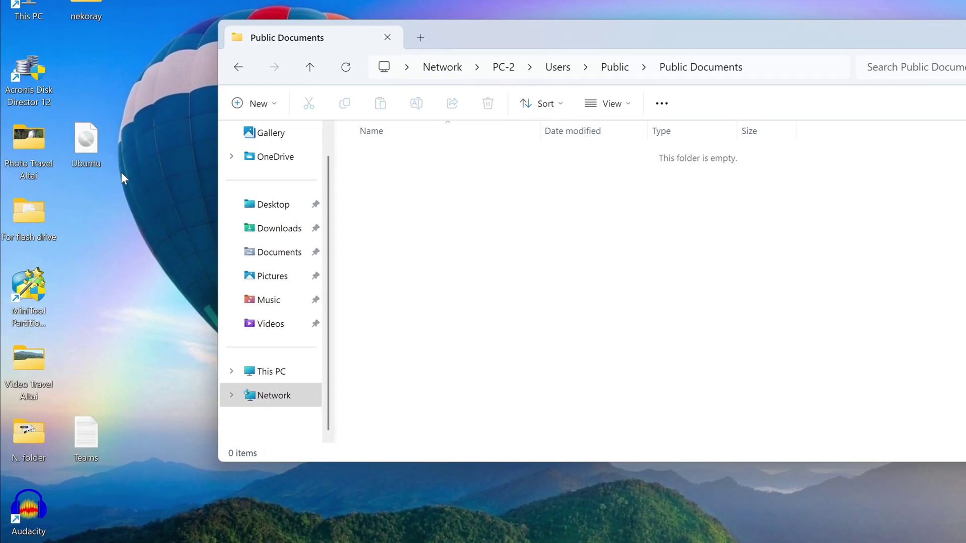
{"action": "left_click_drag", "start_coordinate": [87, 143], "coordinate": [456, 191]}
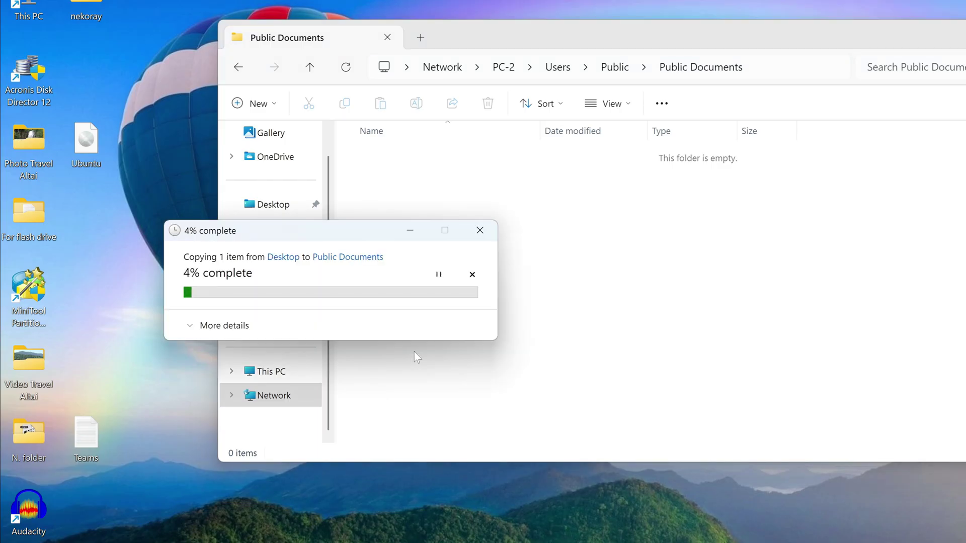
{"action": "left_click", "coordinate": [188, 327]}
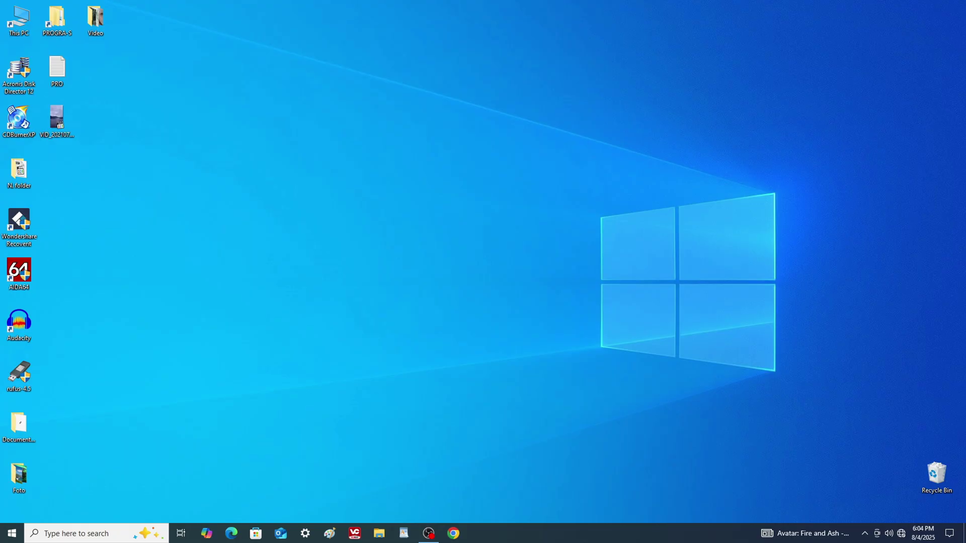
Step: Copy Ubuntu from Network > PC-2 > Users > Public > Public Documents onto the desktop, then close the window
{"action": "left_click", "coordinate": [379, 533]}
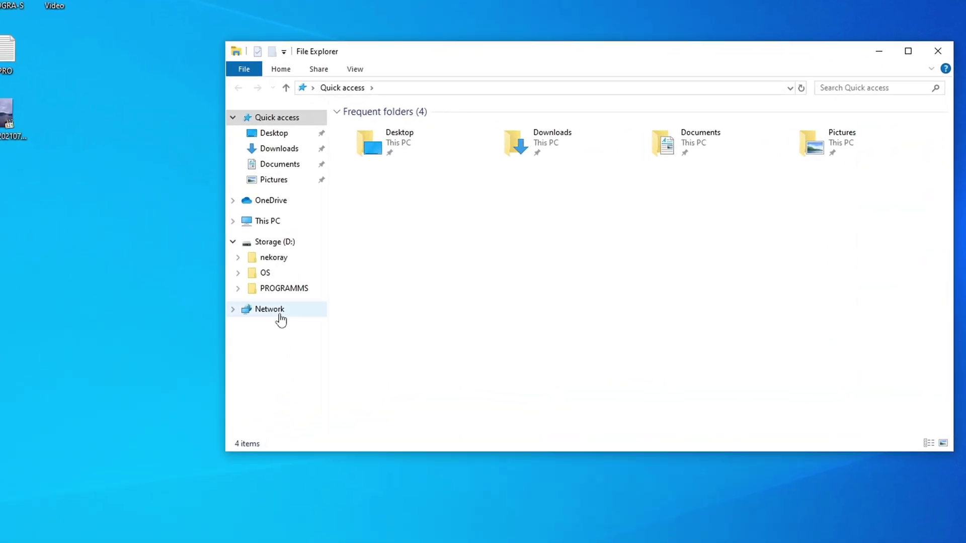
{"action": "left_click", "coordinate": [283, 303]}
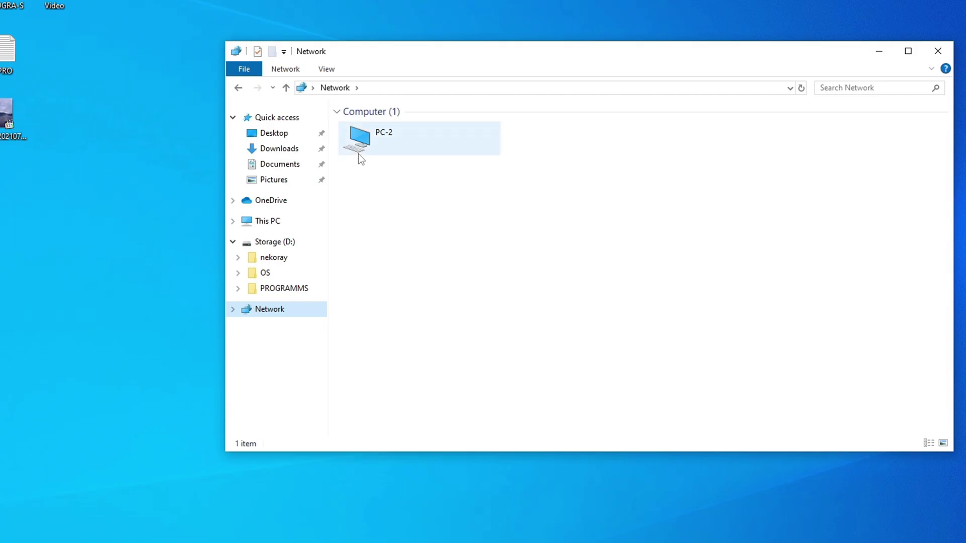
{"action": "double_click", "coordinate": [358, 145]}
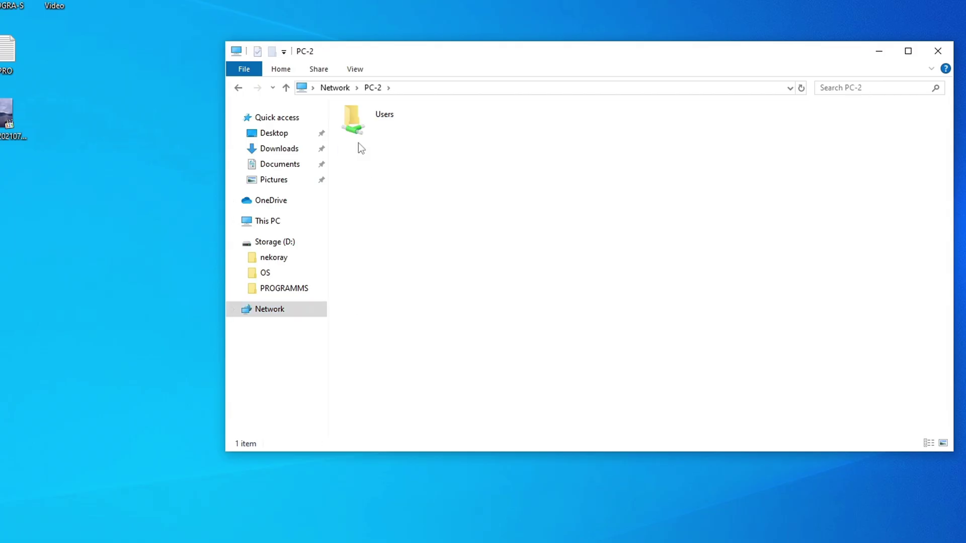
{"action": "double_click", "coordinate": [354, 117]}
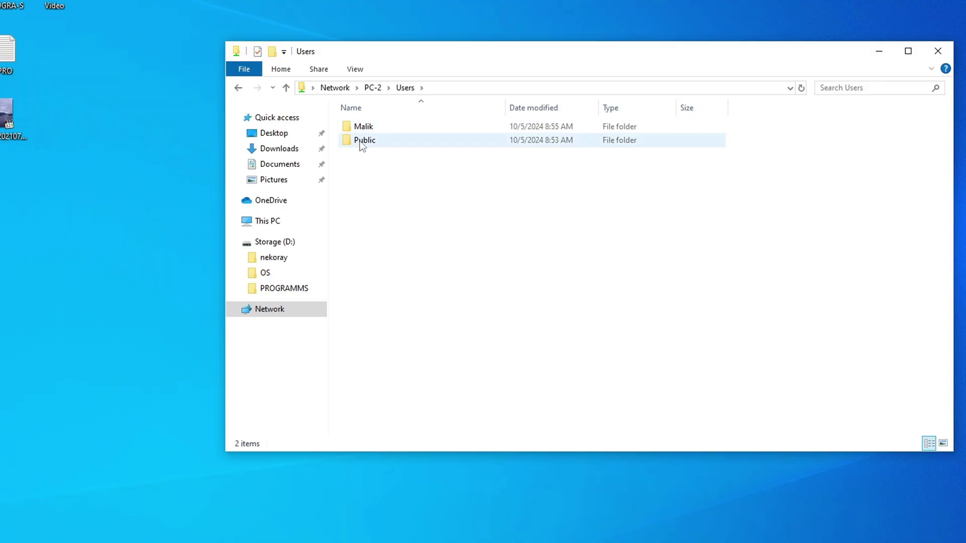
{"action": "double_click", "coordinate": [361, 142]}
{"action": "double_click", "coordinate": [396, 130]}
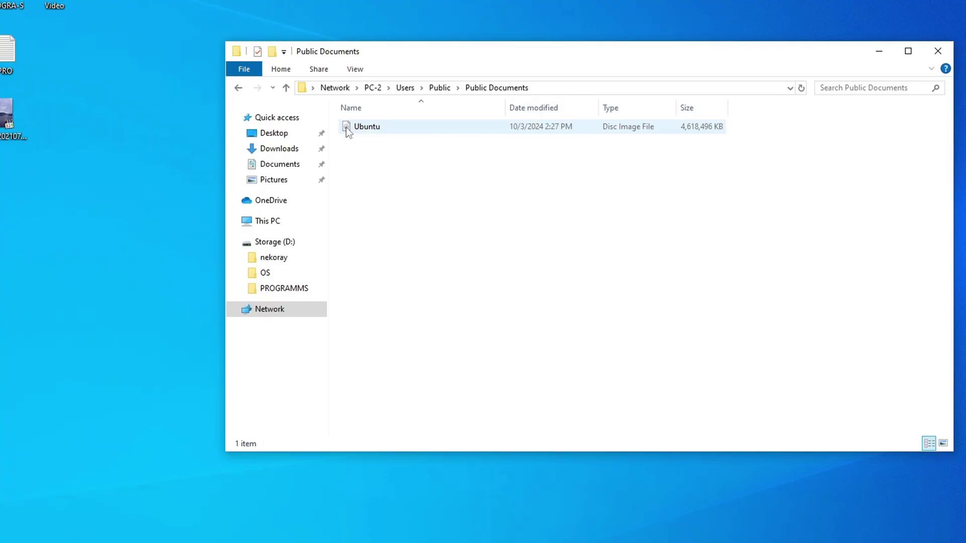
{"action": "left_click_drag", "start_coordinate": [347, 130], "coordinate": [105, 211]}
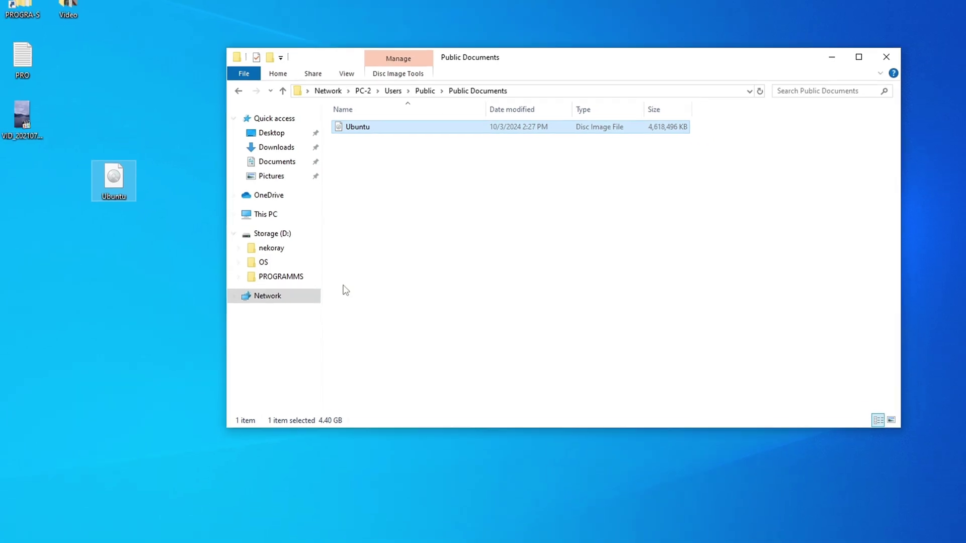
{"action": "left_click", "coordinate": [886, 57]}
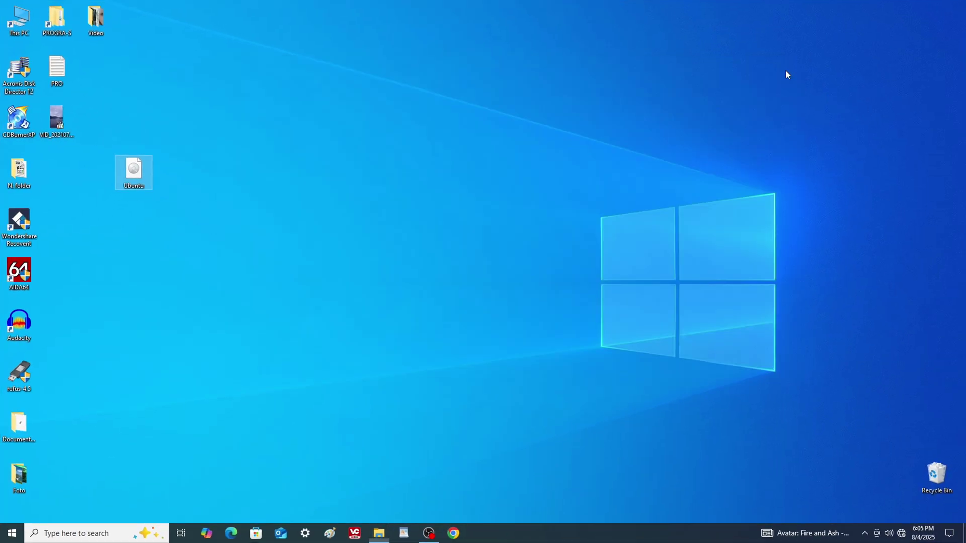
Step: Create a new desktop shortcut pointing to \\PC-1, named PC-1
{"action": "right_click", "coordinate": [408, 145]}
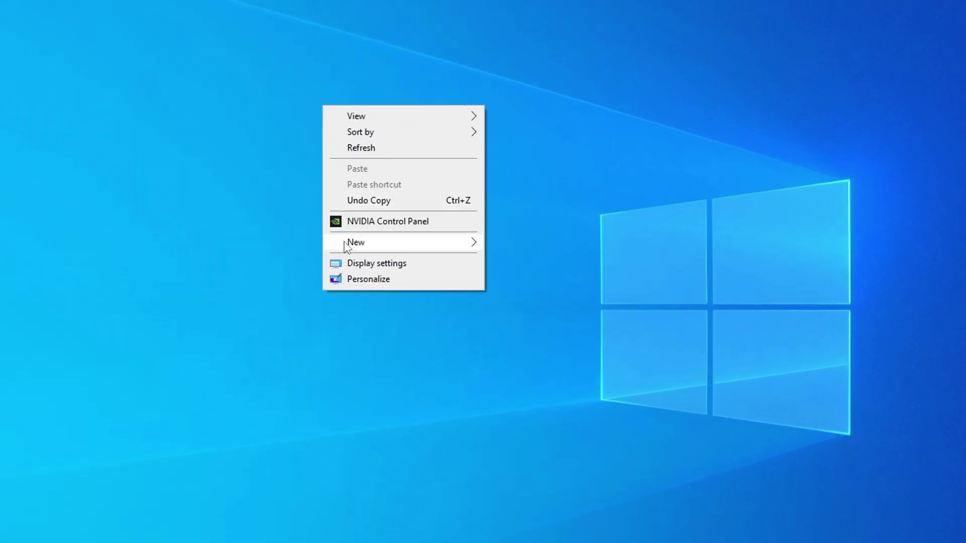
{"action": "mouse_move", "coordinate": [412, 243]}
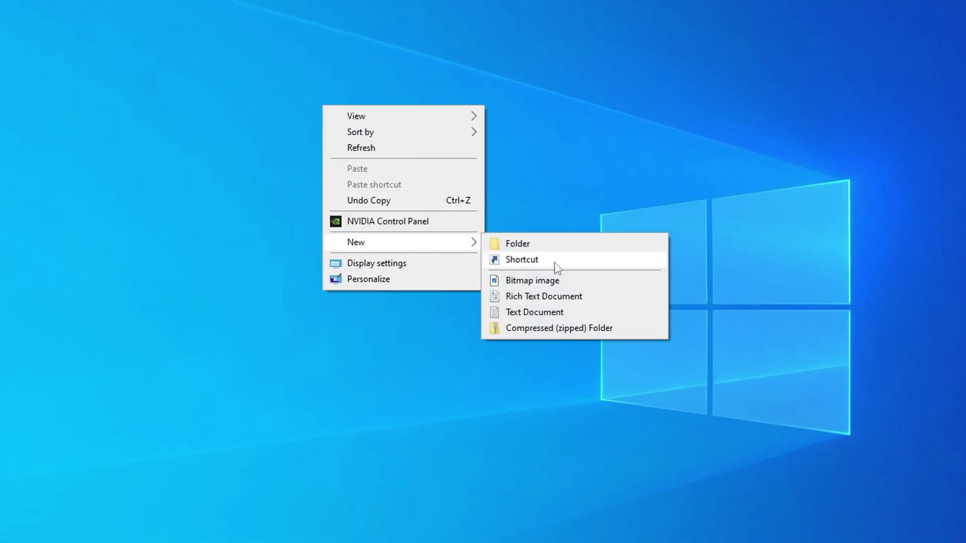
{"action": "left_click", "coordinate": [581, 261]}
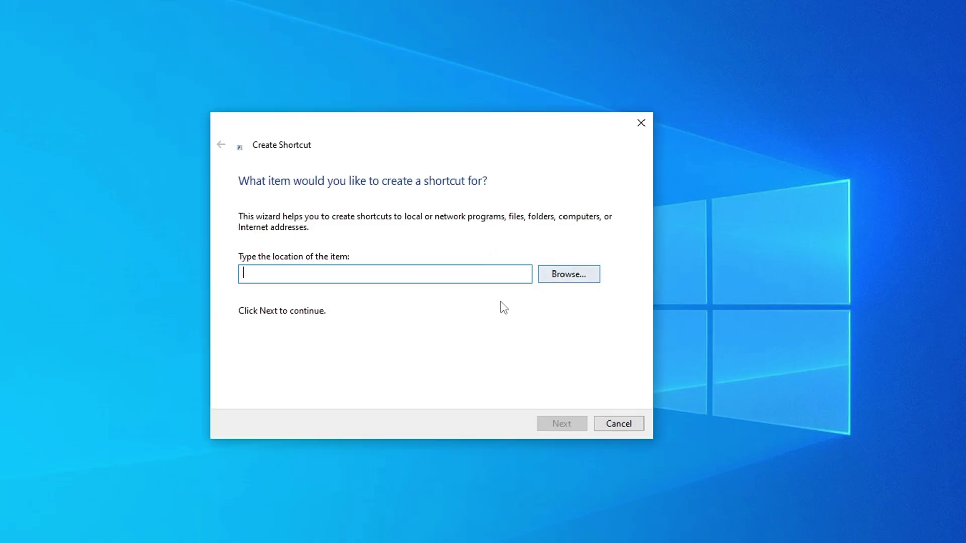
{"action": "type", "text": "\\\\PC"}
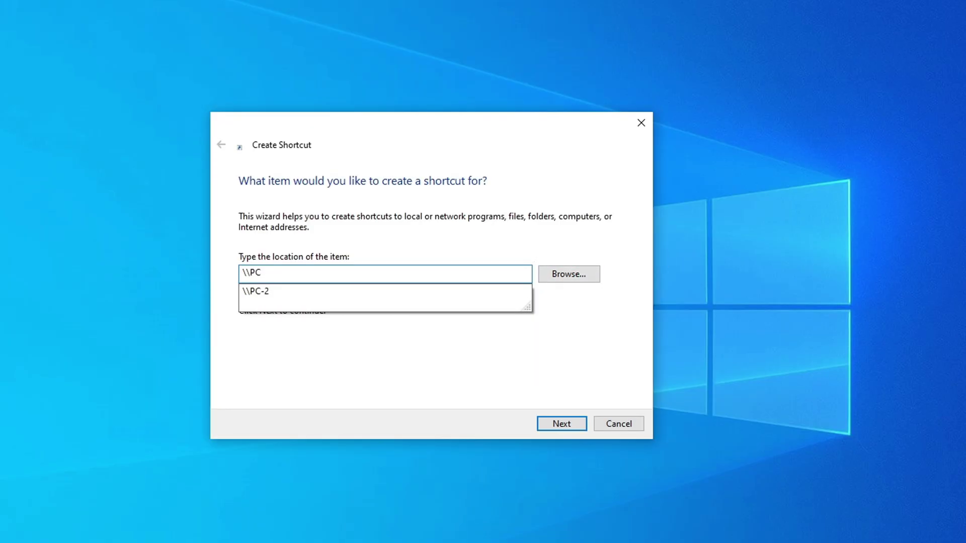
{"action": "type", "text": "-1"}
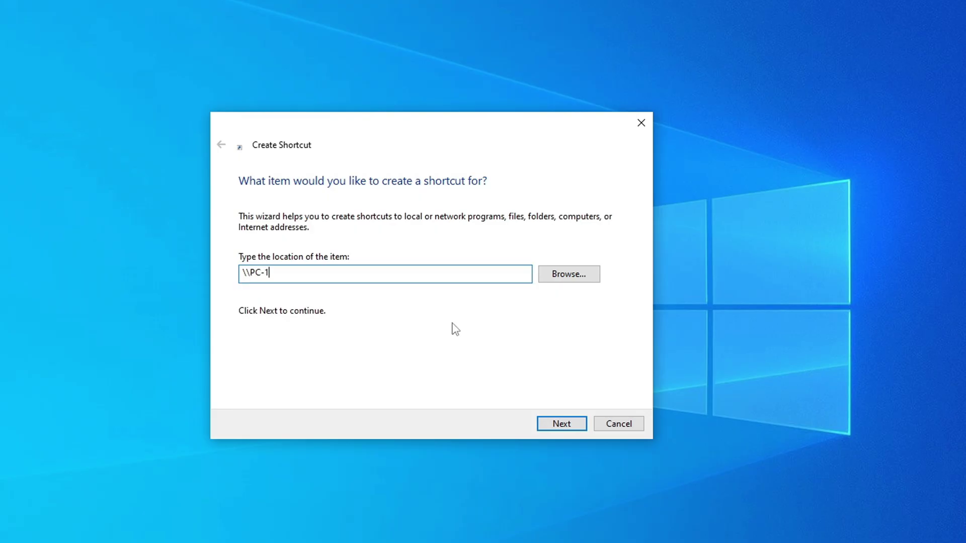
{"action": "left_click", "coordinate": [541, 425]}
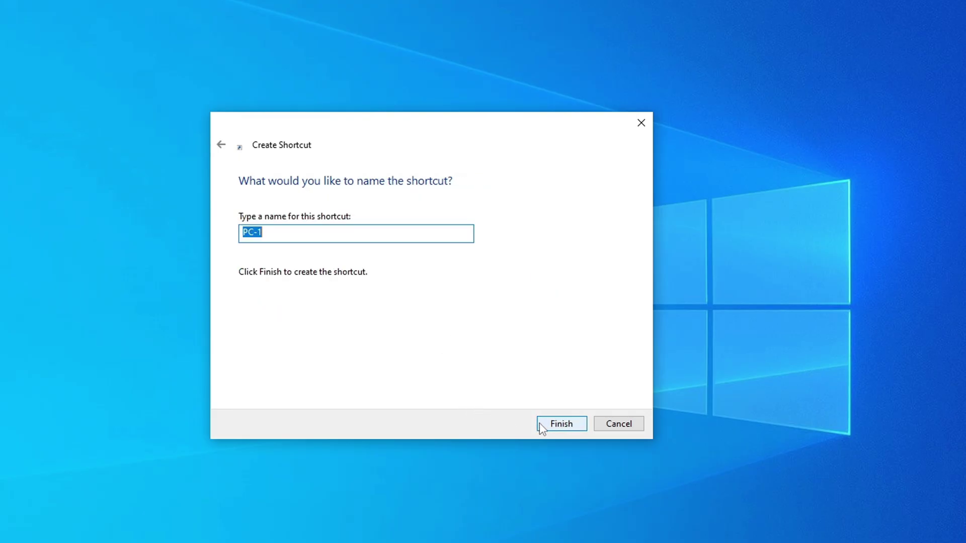
{"action": "left_click", "coordinate": [571, 425]}
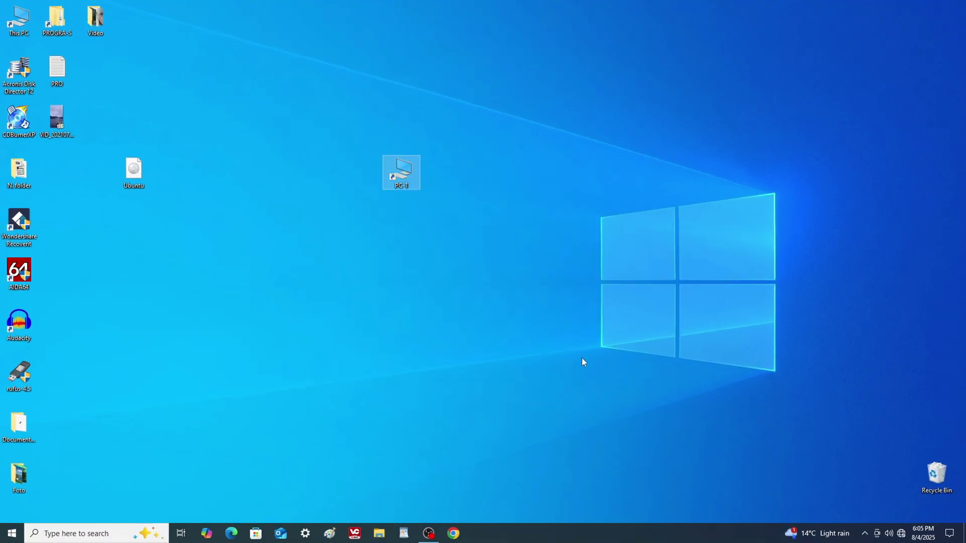
Step: Open the PC-1 shortcut and browse into its Users > Public folder
{"action": "double_click", "coordinate": [407, 177]}
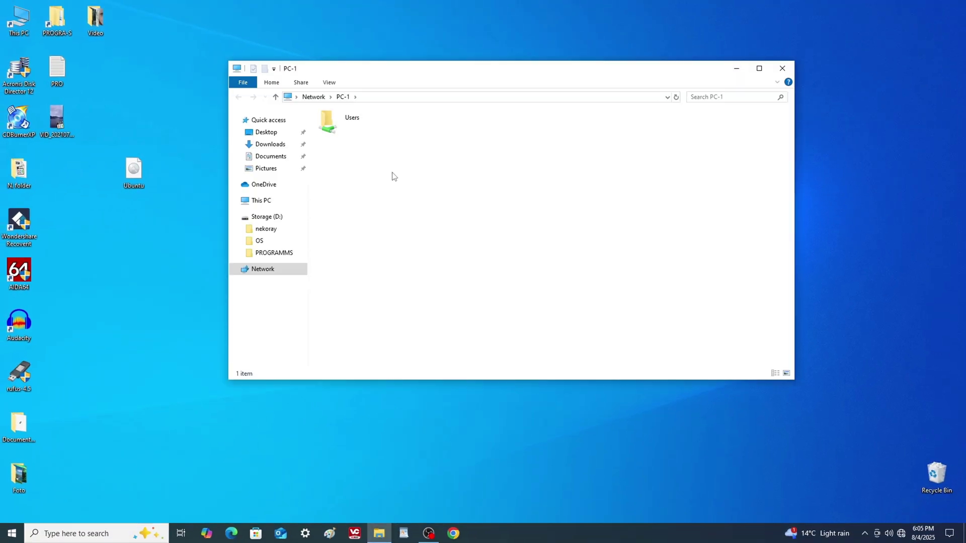
{"action": "double_click", "coordinate": [330, 122]}
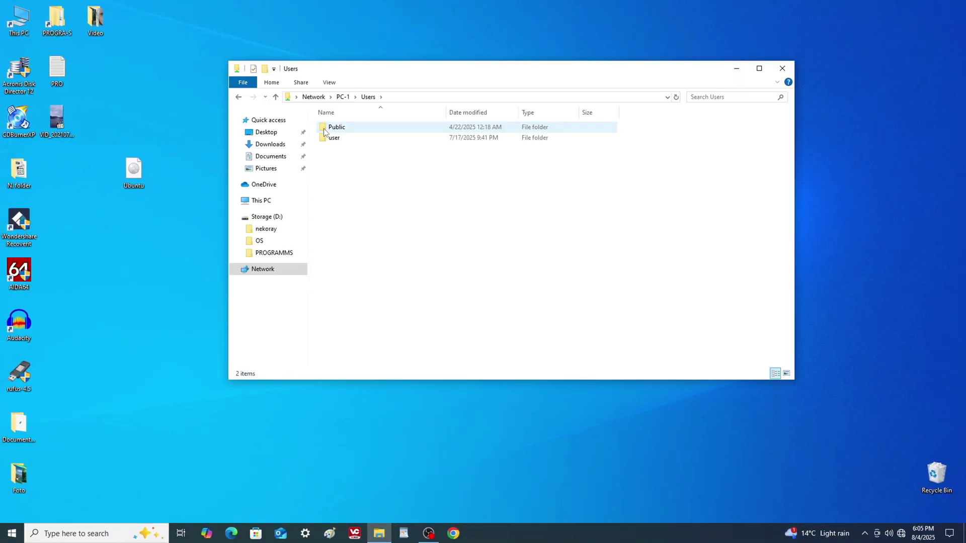
{"action": "double_click", "coordinate": [325, 129]}
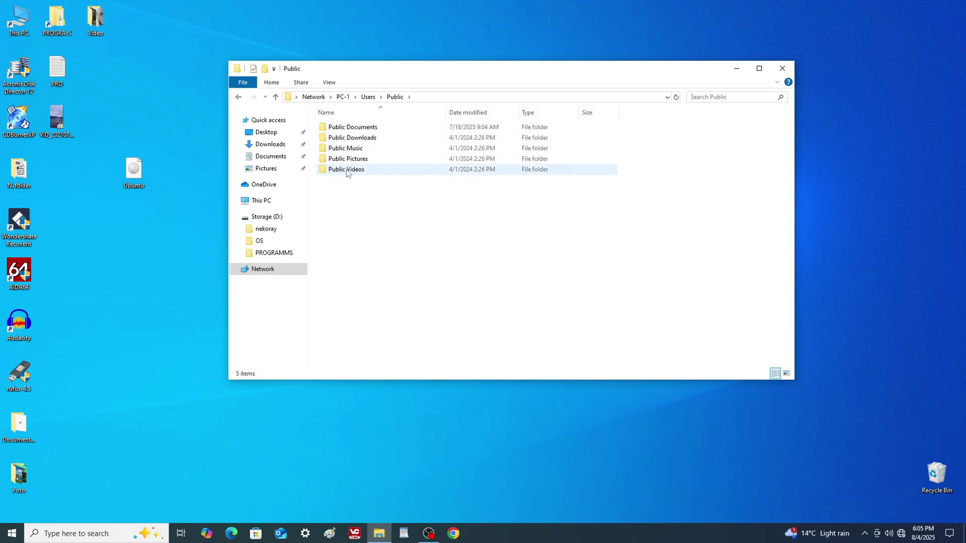
Step: Open Public Videos, preview VID_20210712_213612, then copy the video into PC-1's Public Videos
{"action": "double_click", "coordinate": [347, 170]}
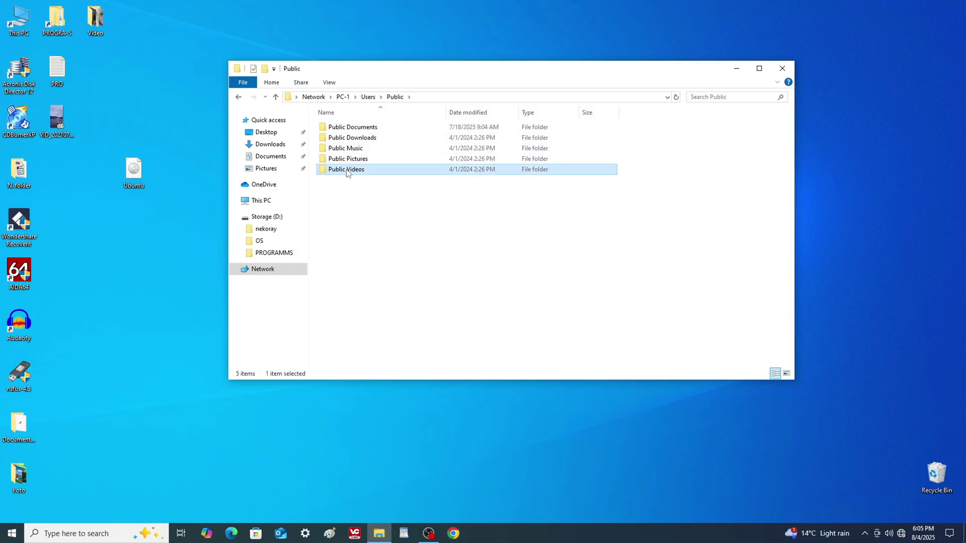
{"action": "double_click", "coordinate": [58, 120]}
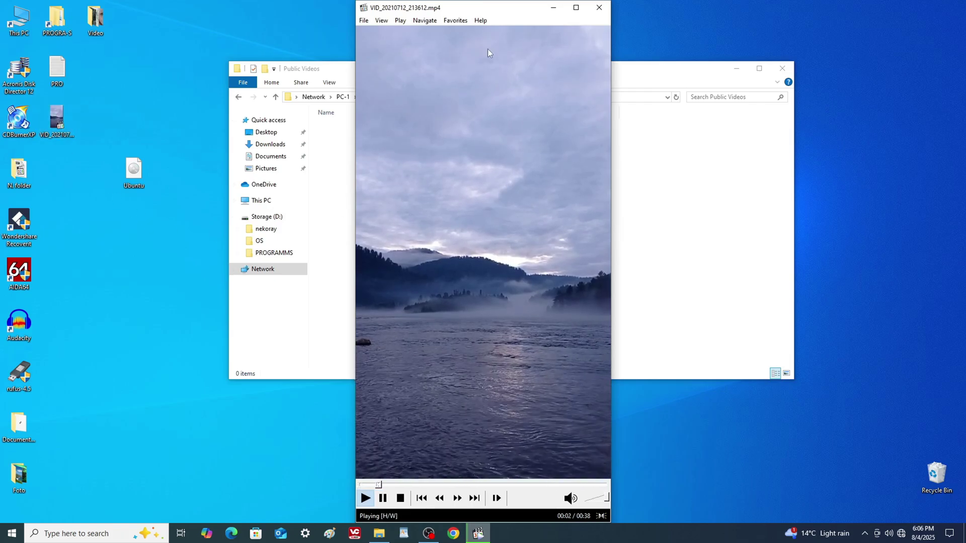
{"action": "left_click", "coordinate": [597, 8]}
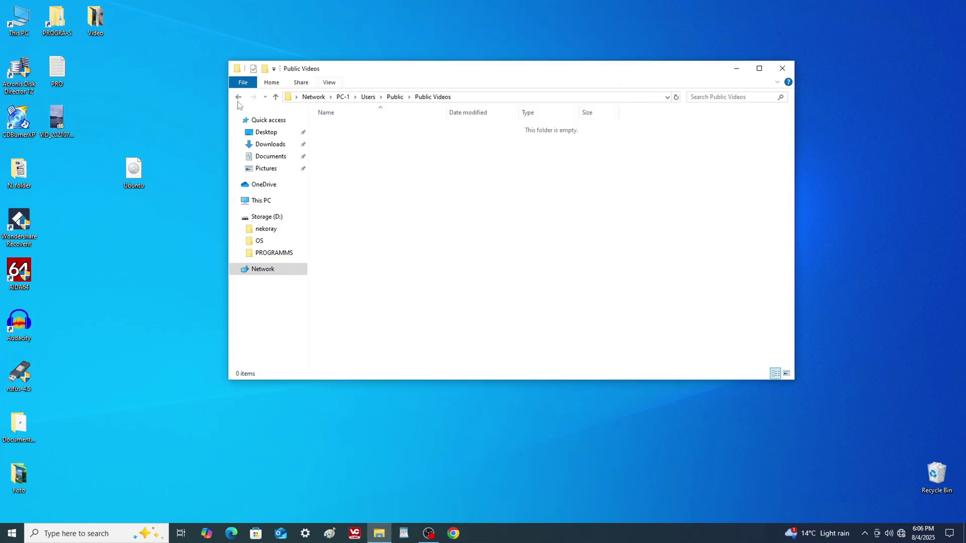
{"action": "left_click_drag", "start_coordinate": [55, 126], "coordinate": [360, 163]}
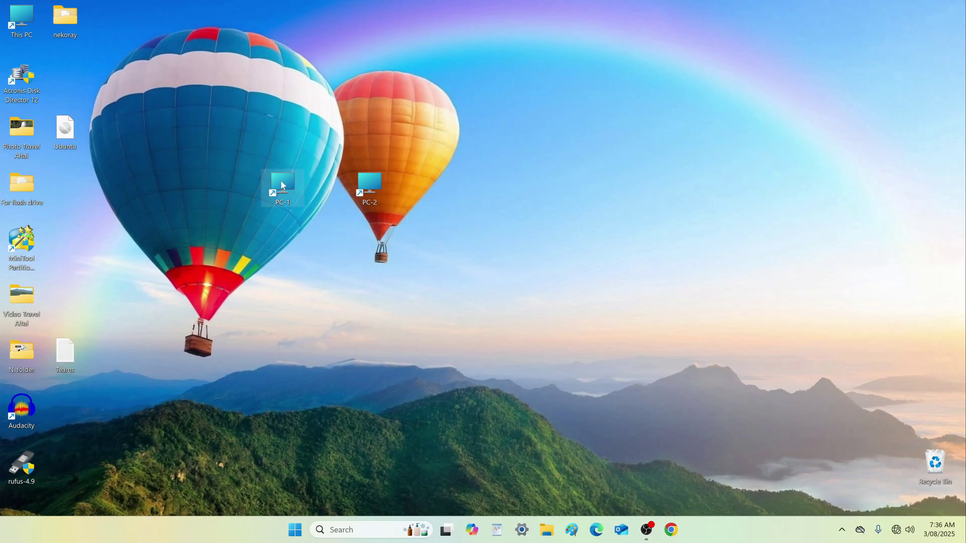
{"action": "double_click", "coordinate": [283, 186]}
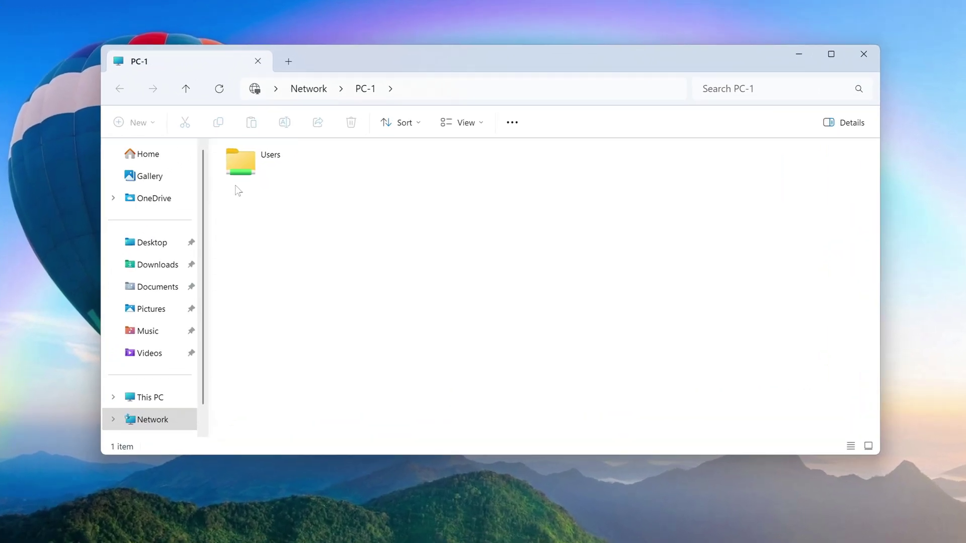
{"action": "double_click", "coordinate": [229, 169]}
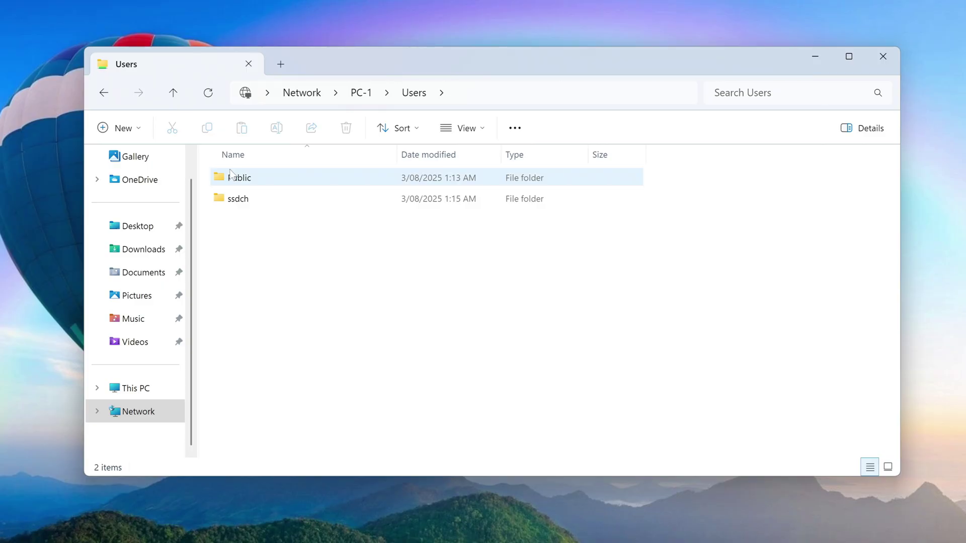
{"action": "double_click", "coordinate": [224, 178]}
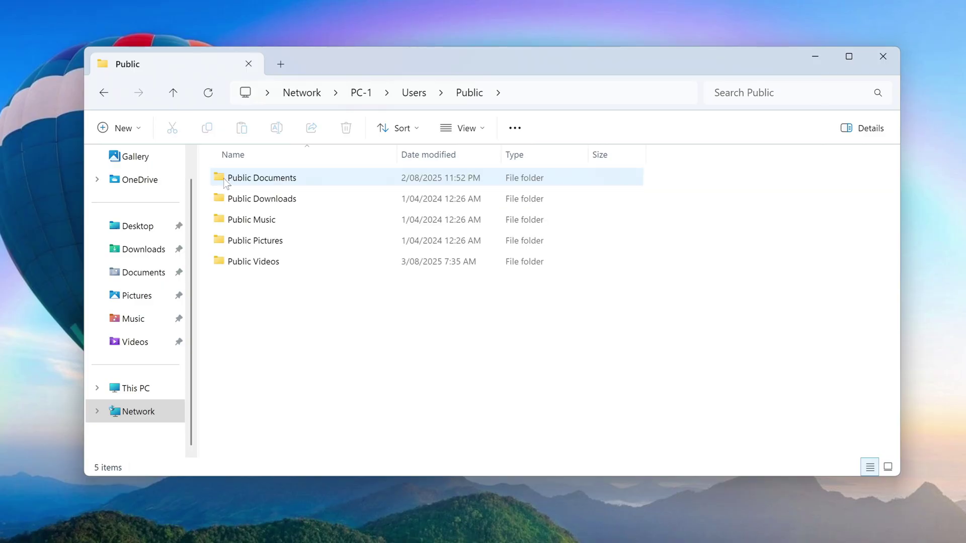
{"action": "double_click", "coordinate": [277, 263]}
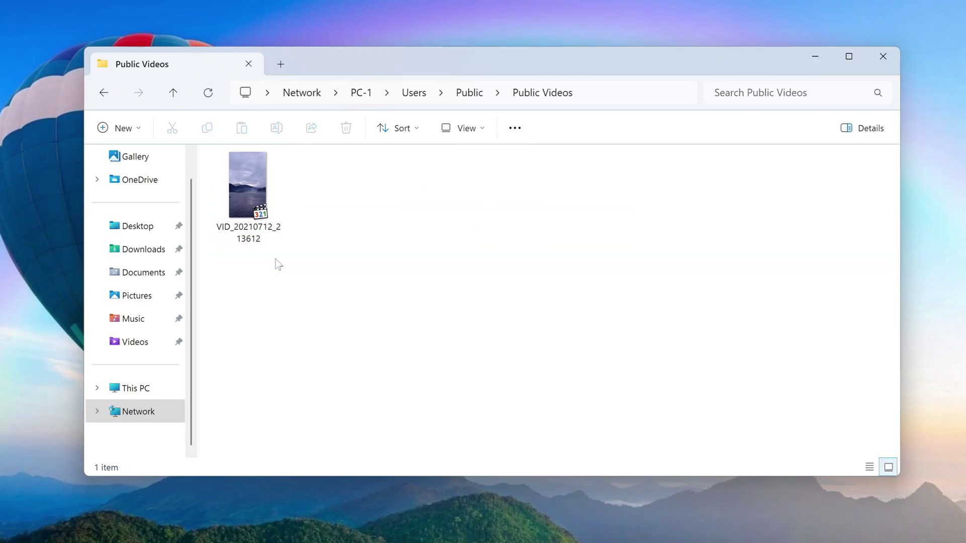
{"action": "double_click", "coordinate": [247, 192]}
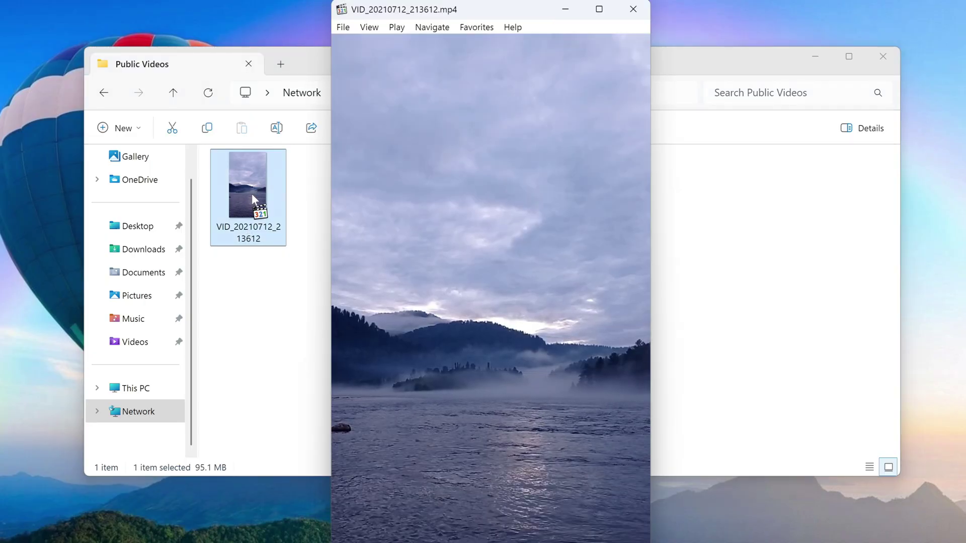
{"action": "left_click", "coordinate": [633, 9]}
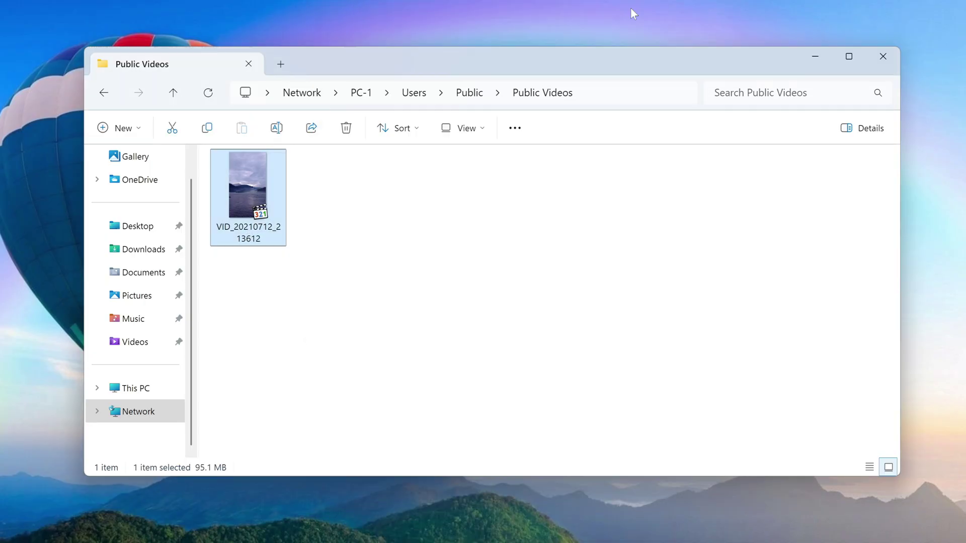
{"action": "left_click", "coordinate": [880, 64]}
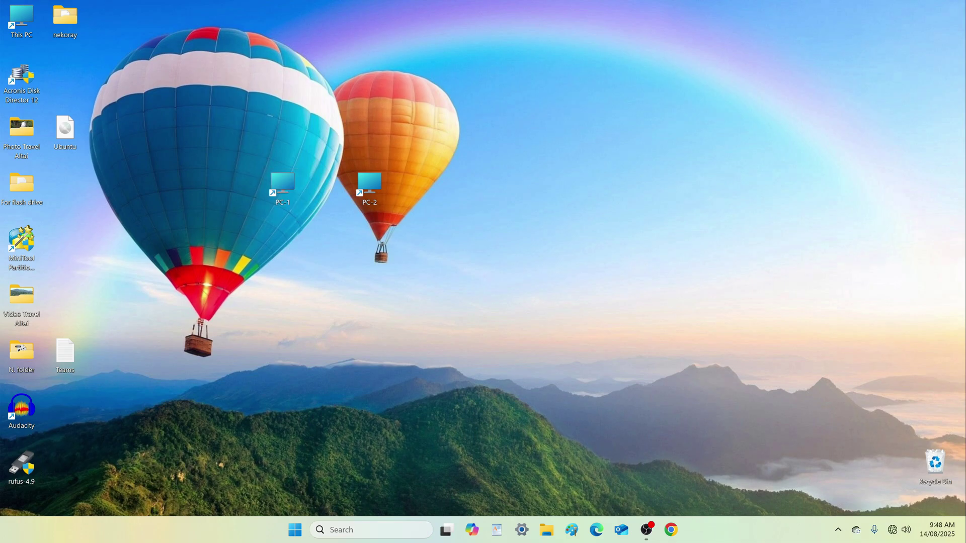
Step: Reach Ethernet Properties via Control Panel's Network and Sharing Center and select TCP/IPv4
{"action": "left_click", "coordinate": [361, 528]}
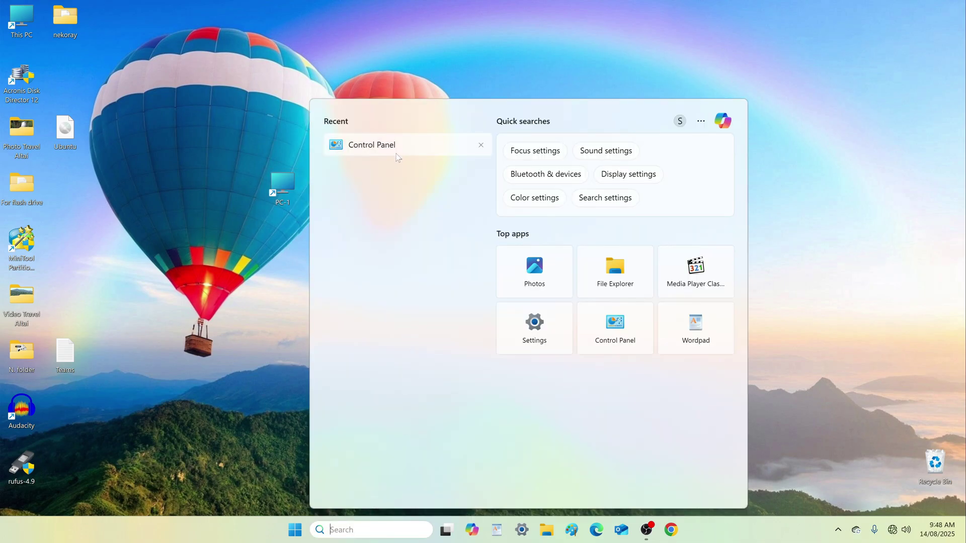
{"action": "left_click", "coordinate": [381, 145]}
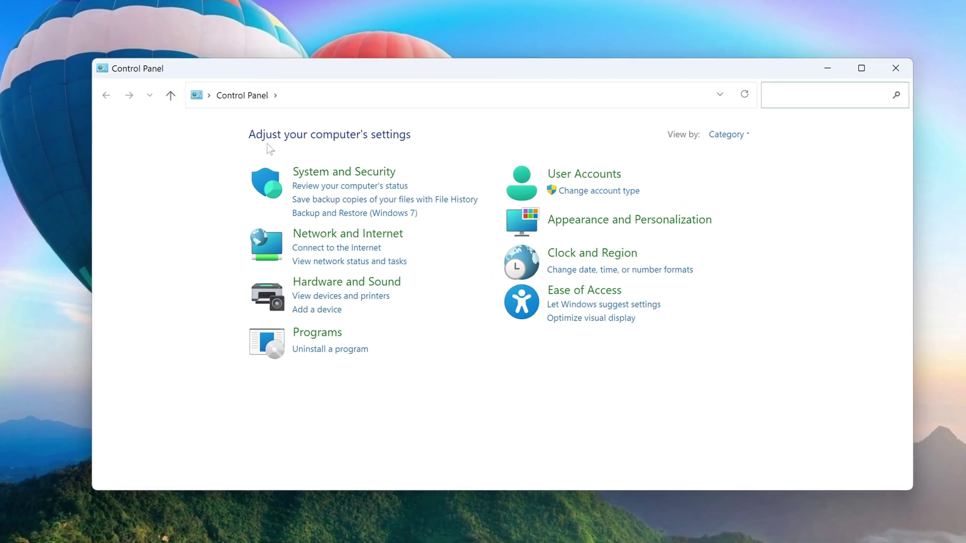
{"action": "left_click", "coordinate": [332, 235]}
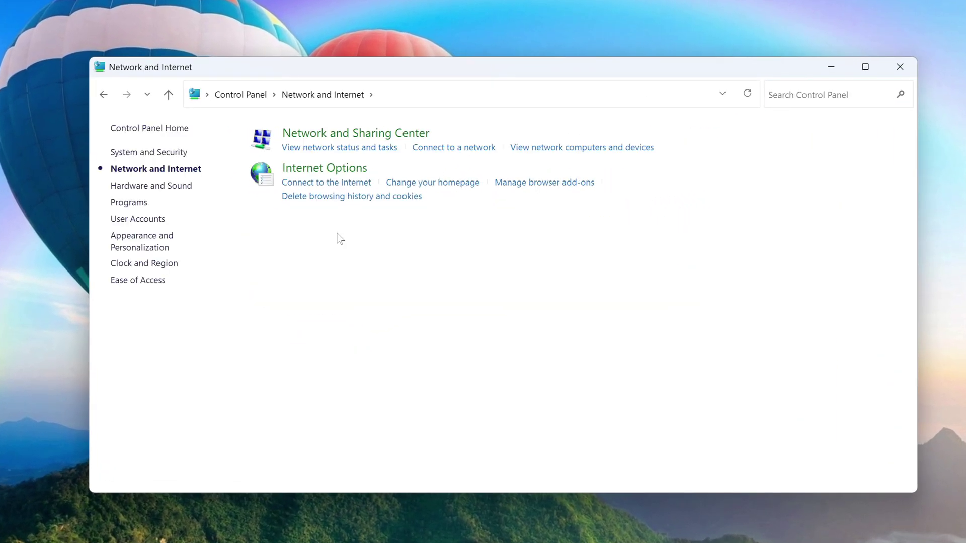
{"action": "left_click", "coordinate": [346, 133]}
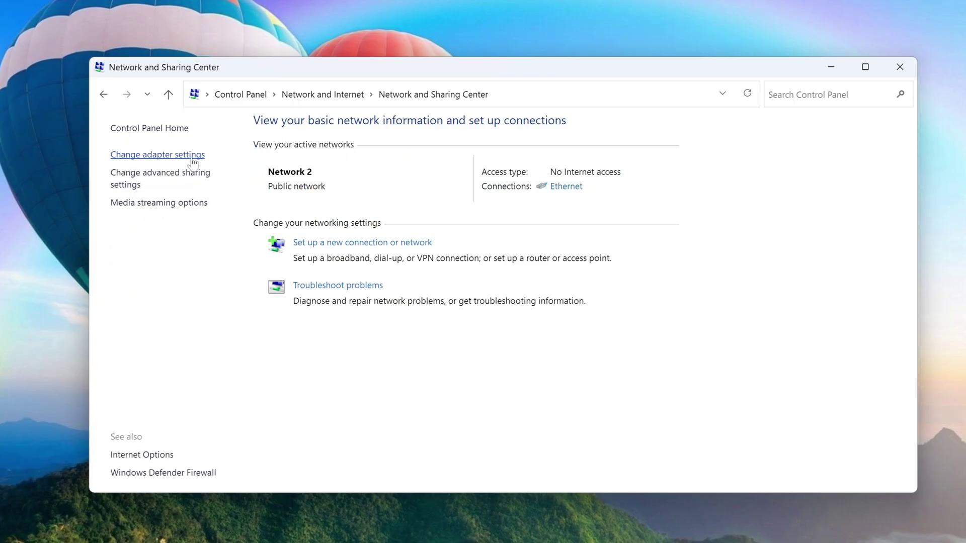
{"action": "left_click", "coordinate": [174, 160]}
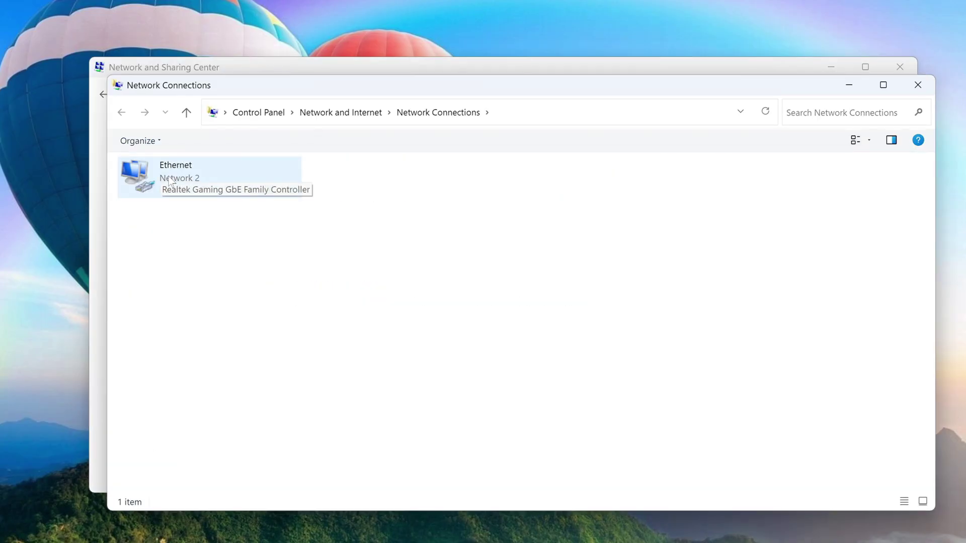
{"action": "right_click", "coordinate": [170, 180]}
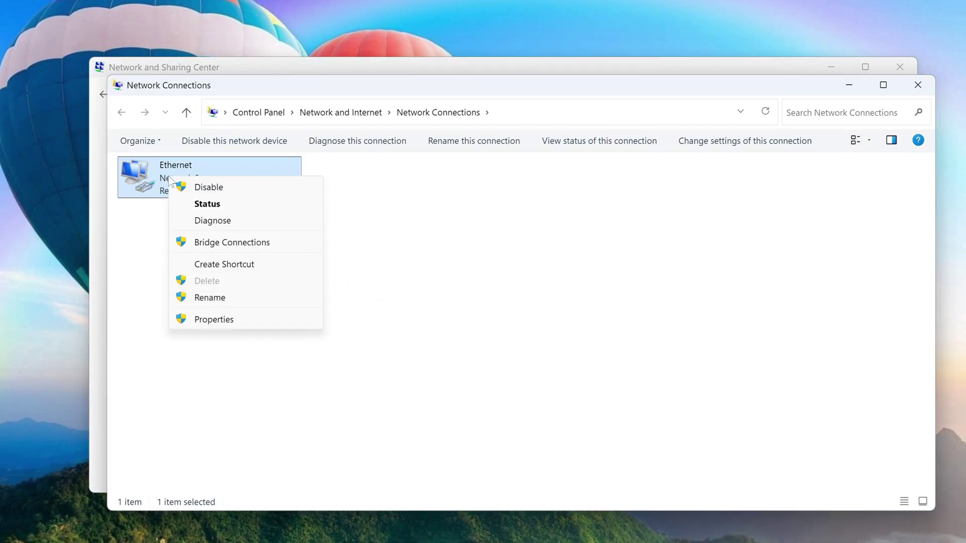
{"action": "left_click", "coordinate": [253, 321]}
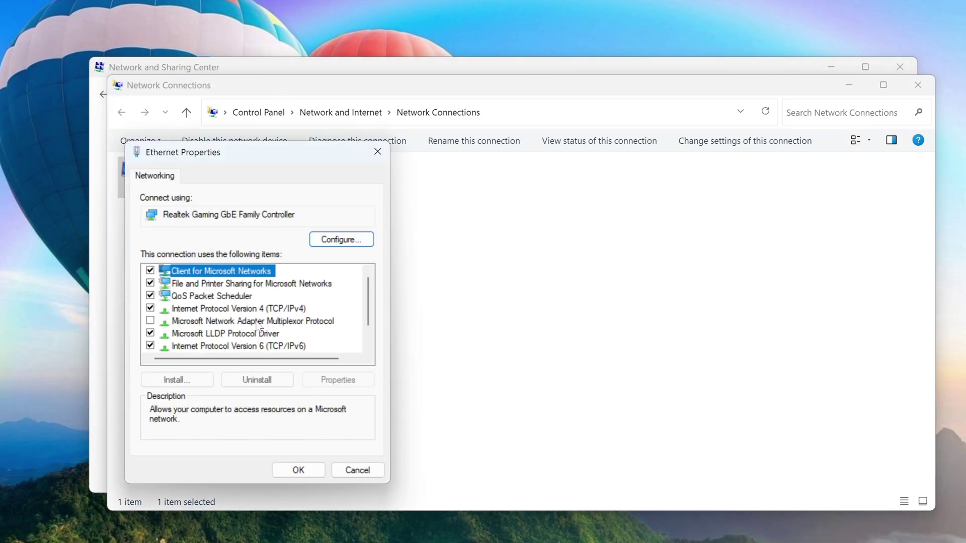
{"action": "left_click", "coordinate": [250, 309]}
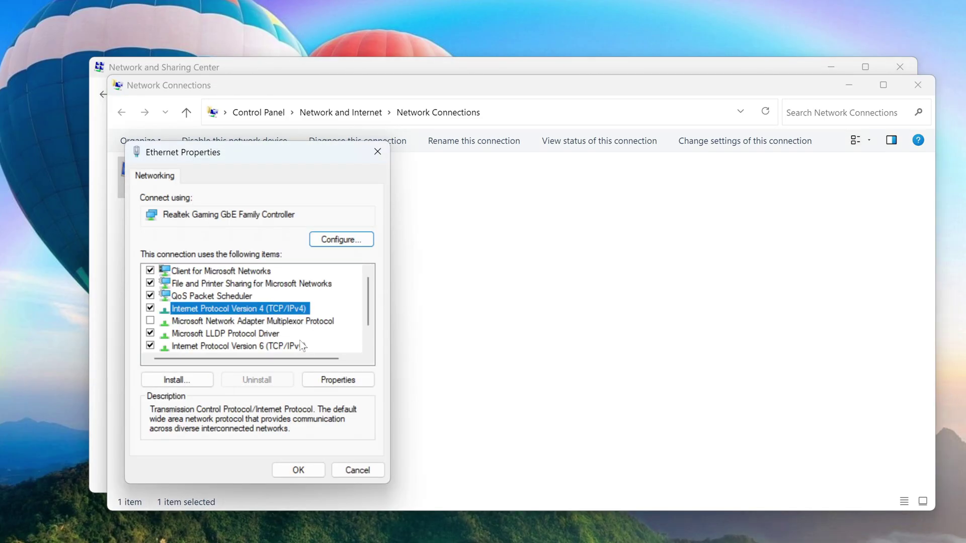
Step: Switch Ethernet IPv4 to obtain IP and DNS server addresses automatically and close the adapter windows
{"action": "left_click", "coordinate": [317, 379]}
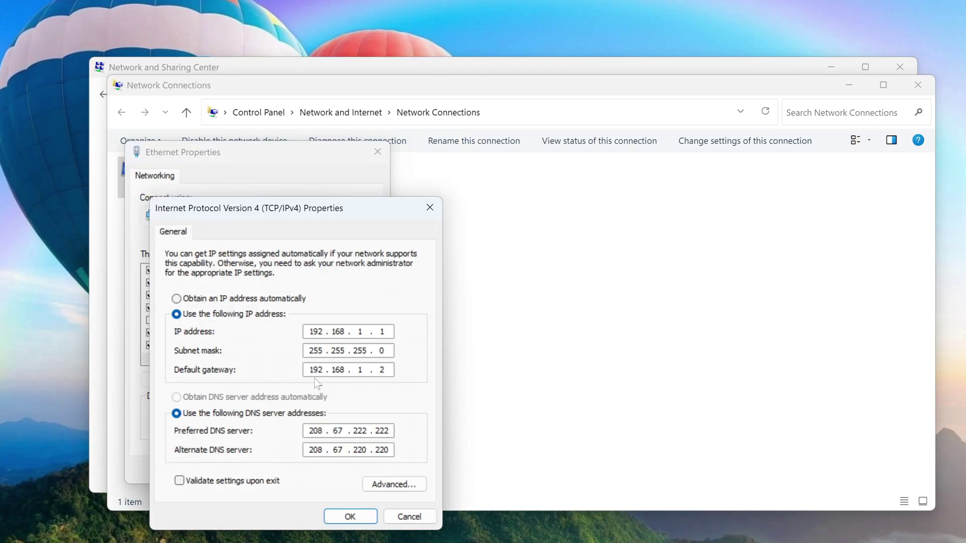
{"action": "left_click", "coordinate": [176, 299]}
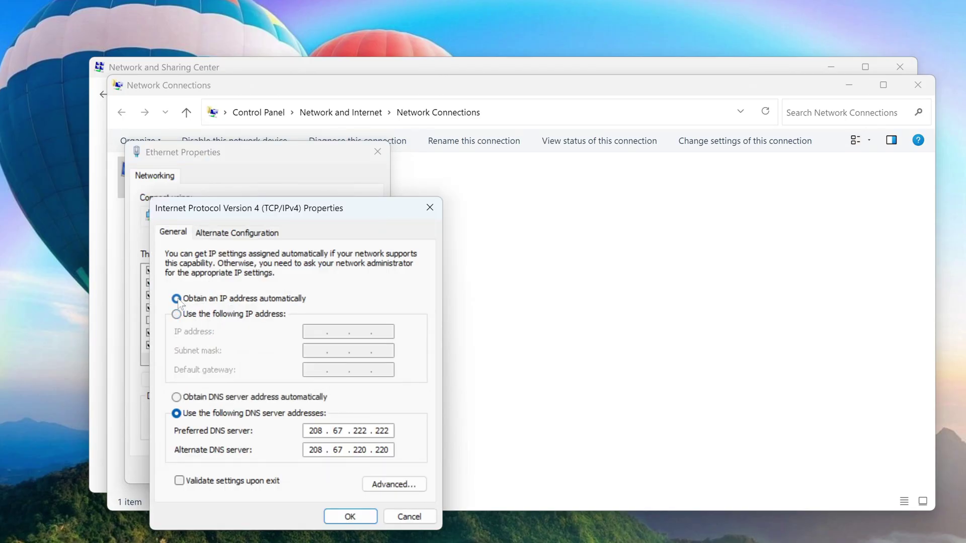
{"action": "left_click", "coordinate": [177, 398]}
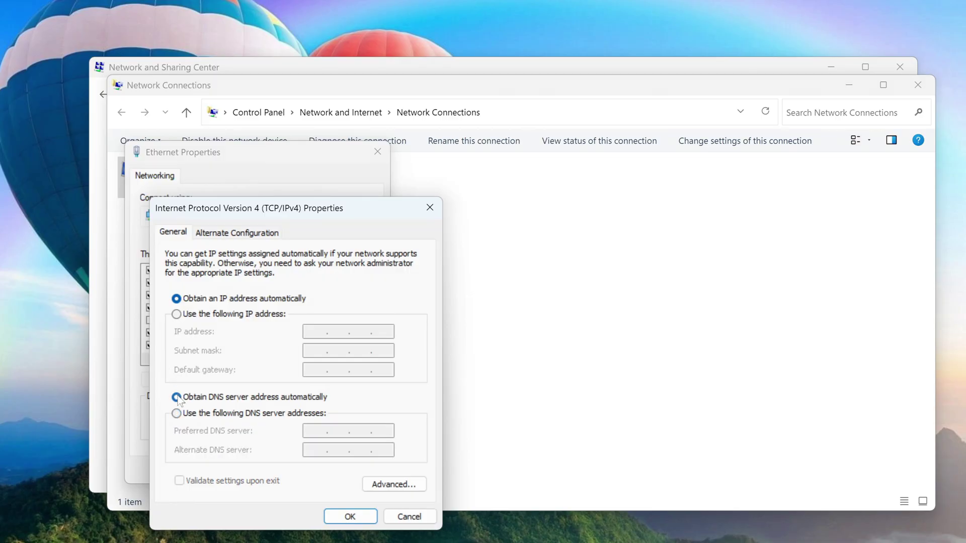
{"action": "left_click", "coordinate": [348, 515]}
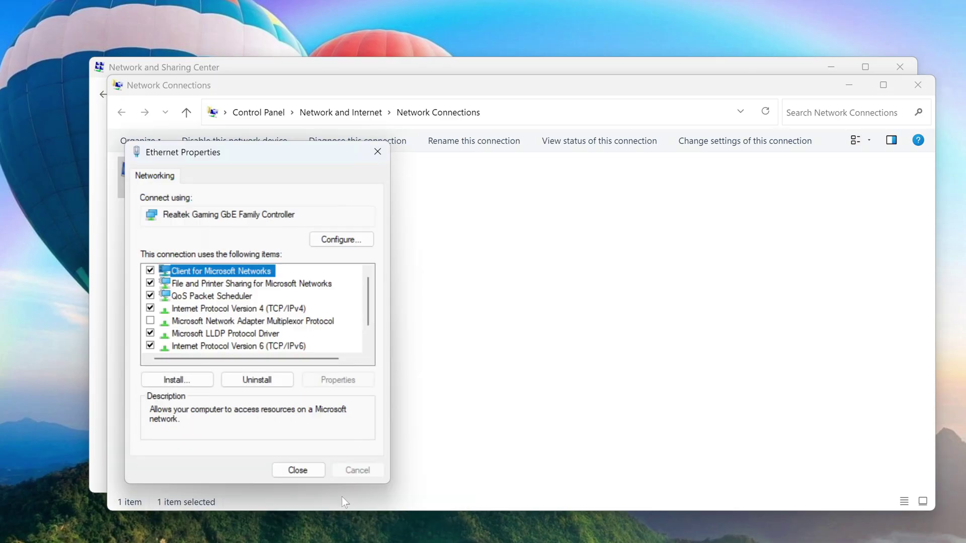
{"action": "left_click", "coordinate": [302, 472]}
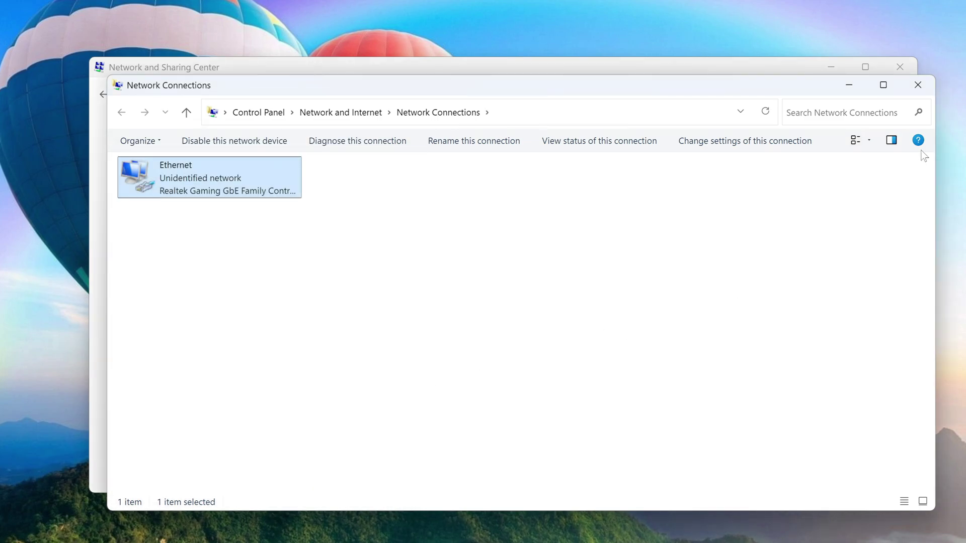
{"action": "left_click", "coordinate": [918, 85]}
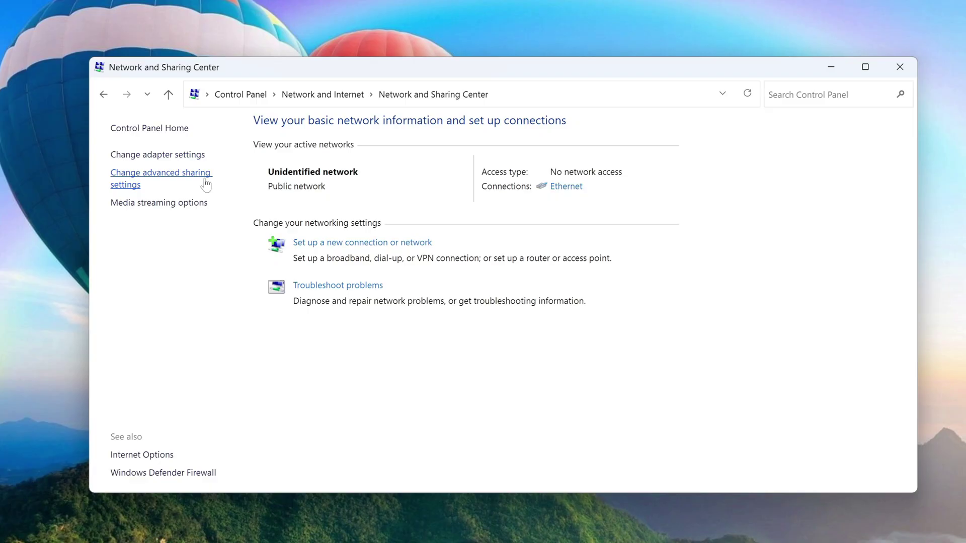
Step: In advanced sharing settings, turn off file and printer sharing for private networks
{"action": "left_click", "coordinate": [160, 179]}
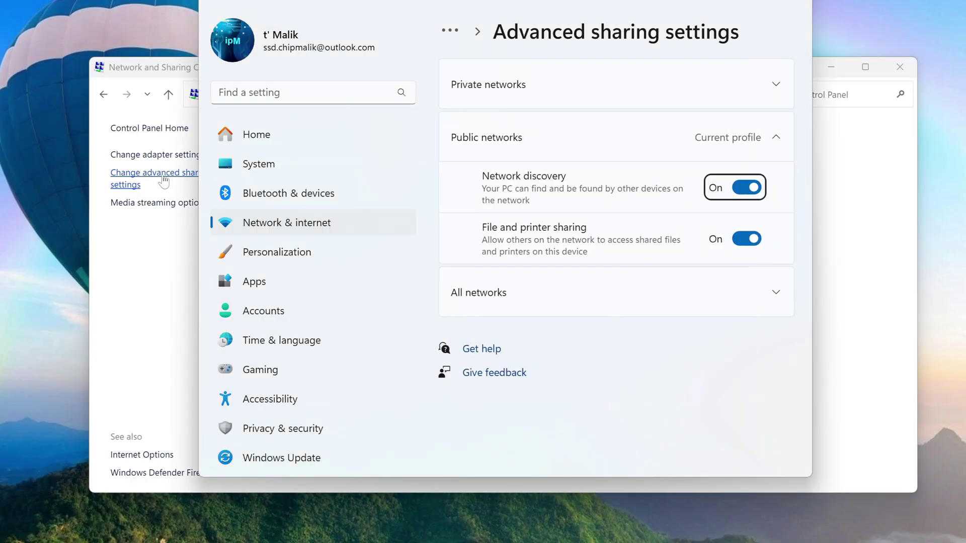
{"action": "left_click", "coordinate": [776, 137]}
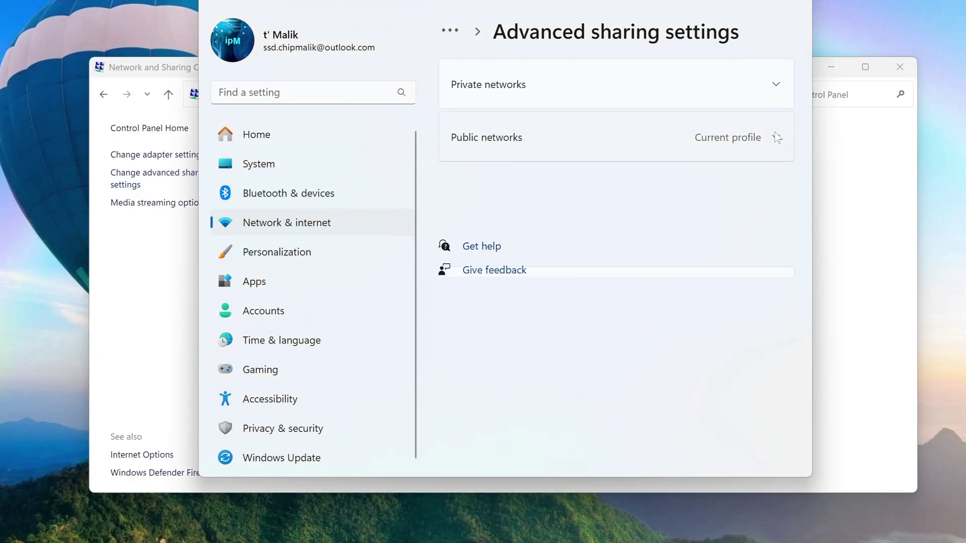
{"action": "left_click", "coordinate": [775, 96]}
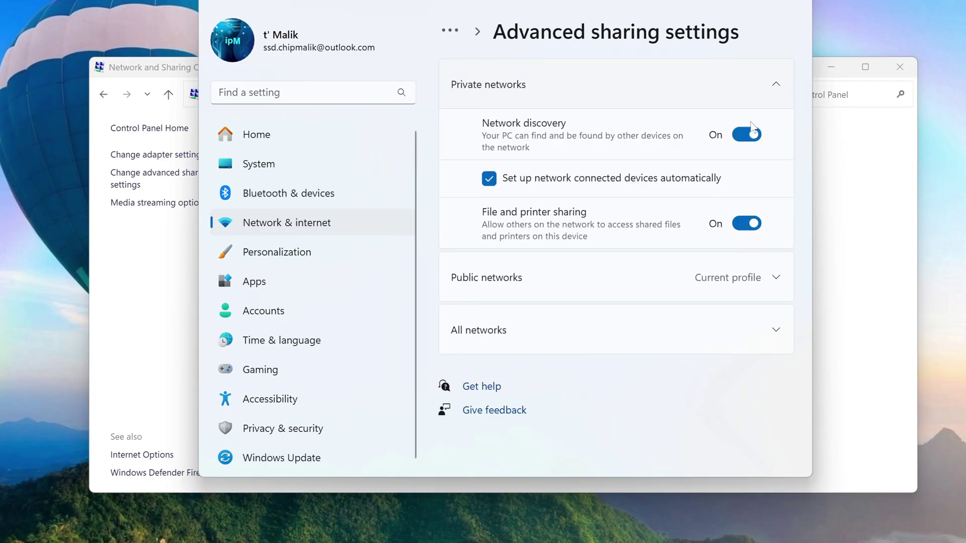
{"action": "left_click", "coordinate": [746, 222]}
{"action": "left_click", "coordinate": [775, 86]}
Step: Turn off network discovery and file and printer sharing for public networks
{"action": "left_click", "coordinate": [776, 137]}
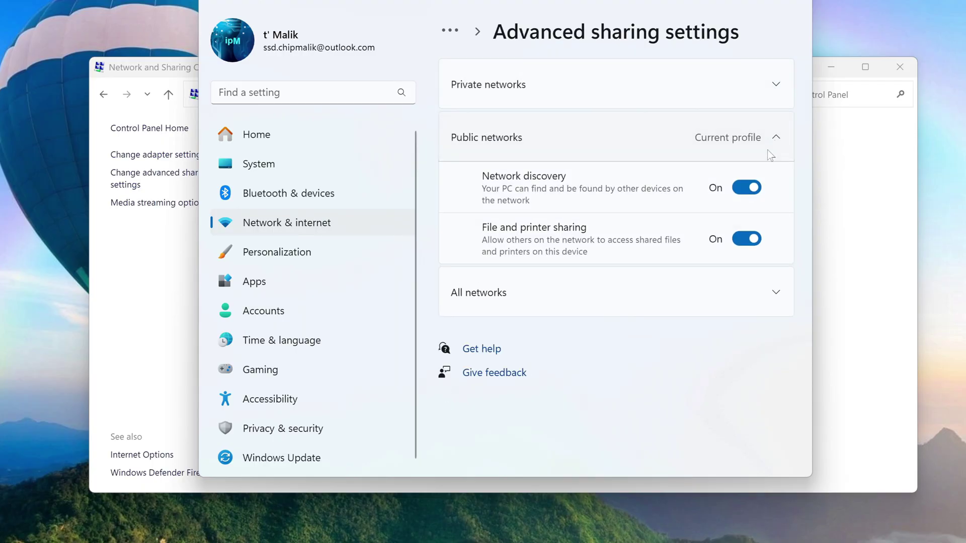
{"action": "left_click", "coordinate": [746, 188]}
{"action": "left_click", "coordinate": [746, 239]}
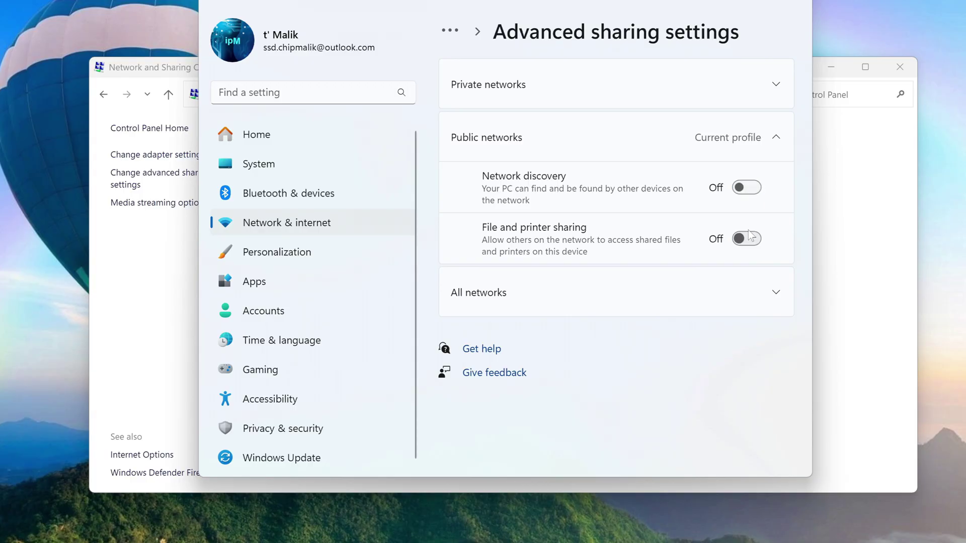
{"action": "left_click", "coordinate": [775, 137]}
Step: Turn off public folder sharing, turn password protected sharing on, and close Settings
{"action": "left_click", "coordinate": [775, 190]}
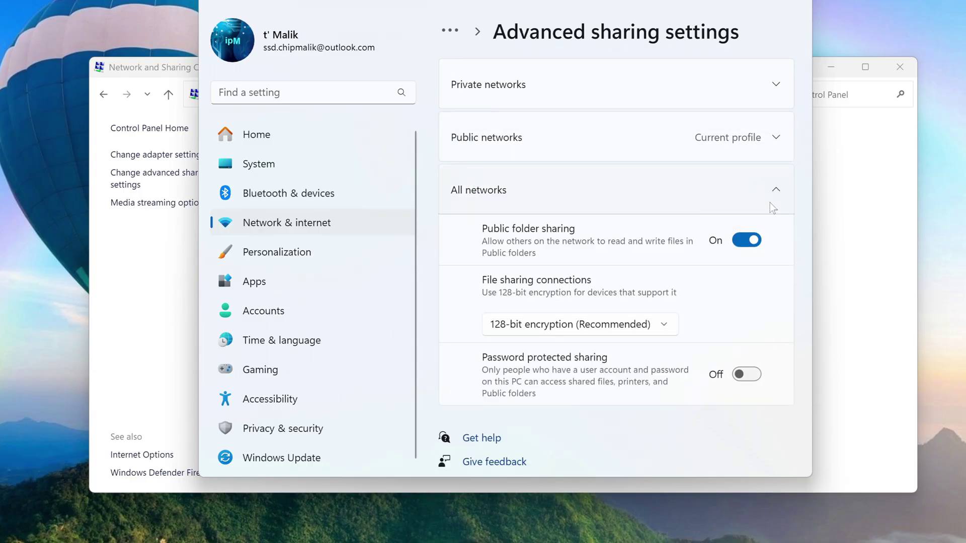
{"action": "left_click", "coordinate": [746, 240]}
{"action": "left_click", "coordinate": [748, 378]}
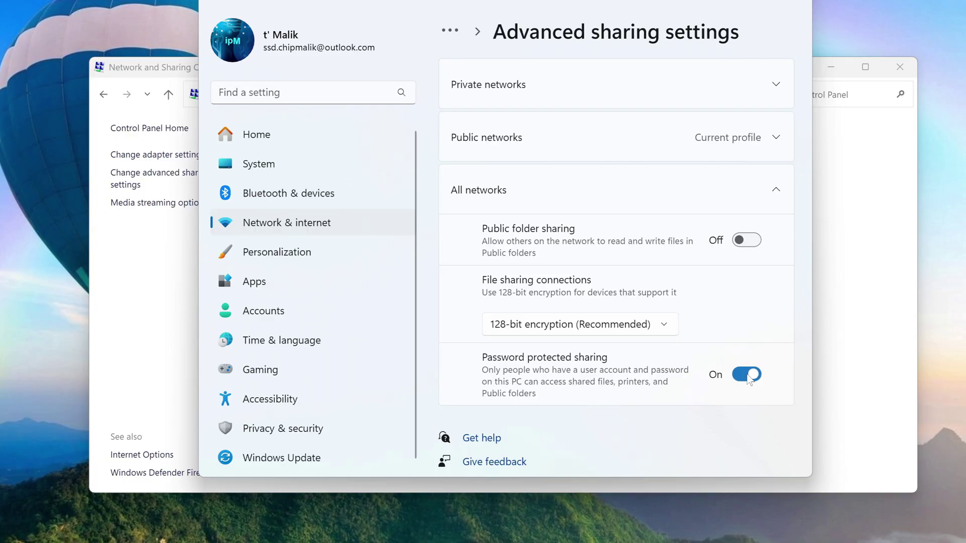
{"action": "left_click", "coordinate": [808, 1]}
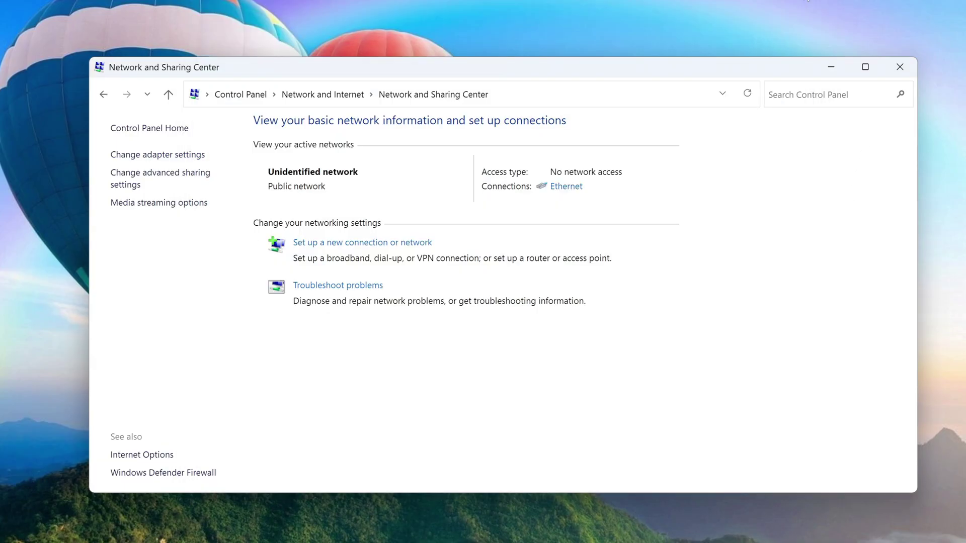